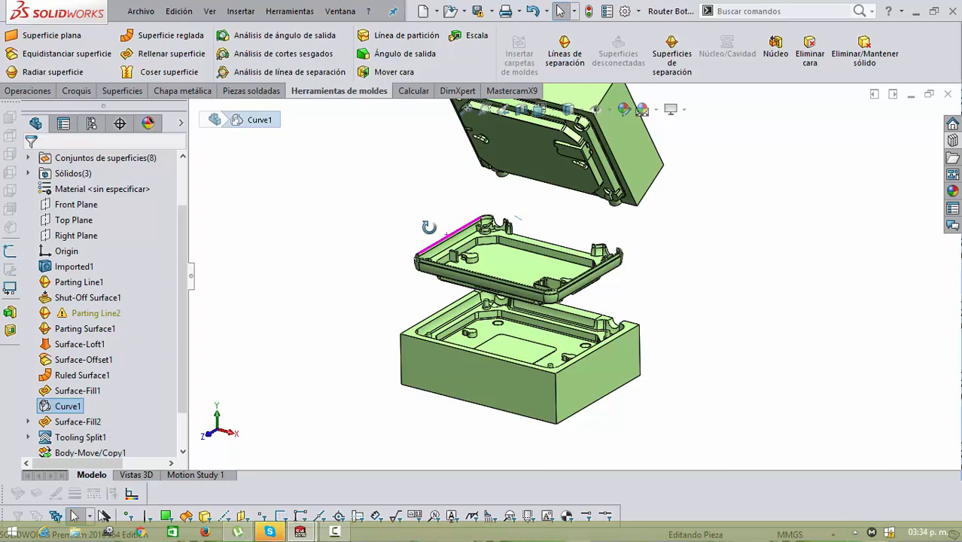
Step: Highlight the tooling split in the finished mold and examine its separated core, part and cavity bodies
middle_drag(431, 222, 436, 232)
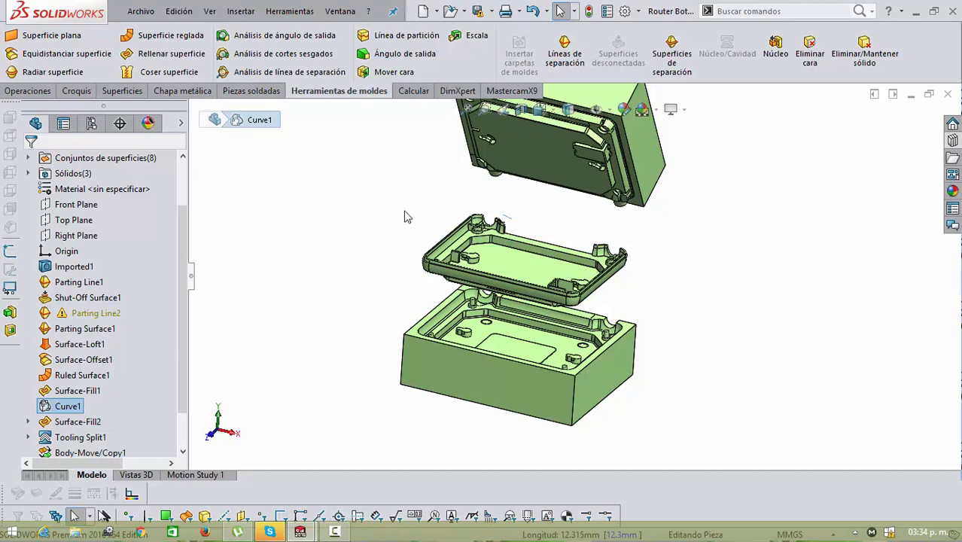
click(81, 438)
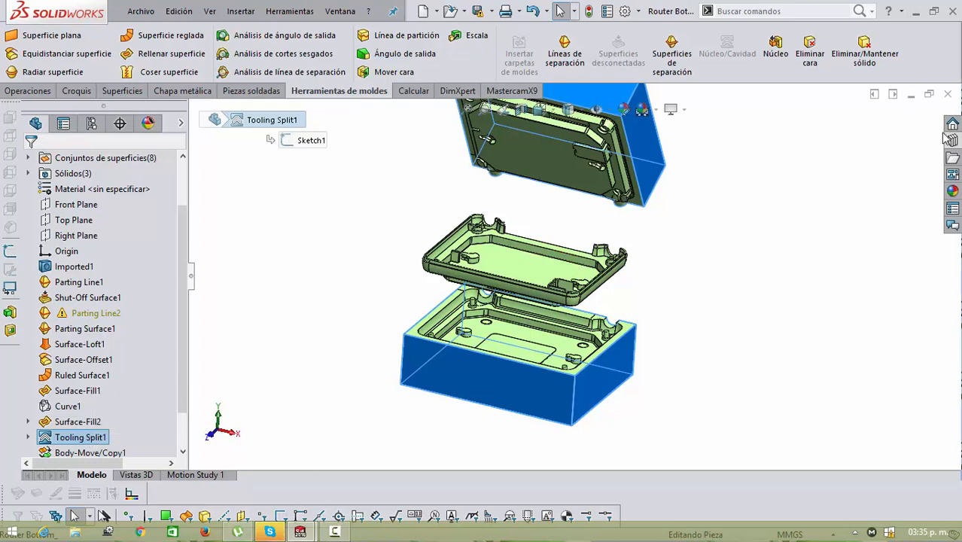
scroll(716, 225, up, 2)
middle_drag(715, 225, 648, 202)
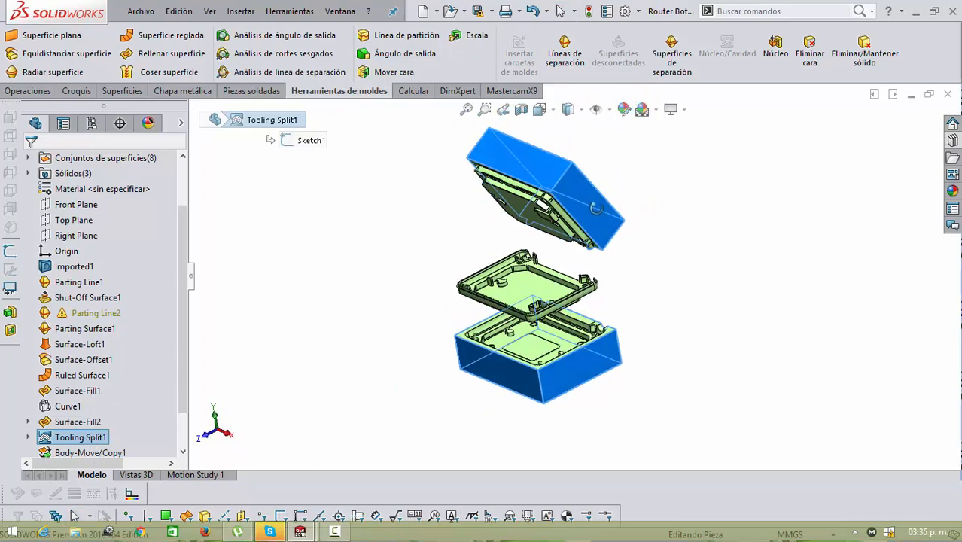
click(690, 189)
Step: Open the Router Bottom part from the Lesson06 Case Study folder in the design library
click(952, 158)
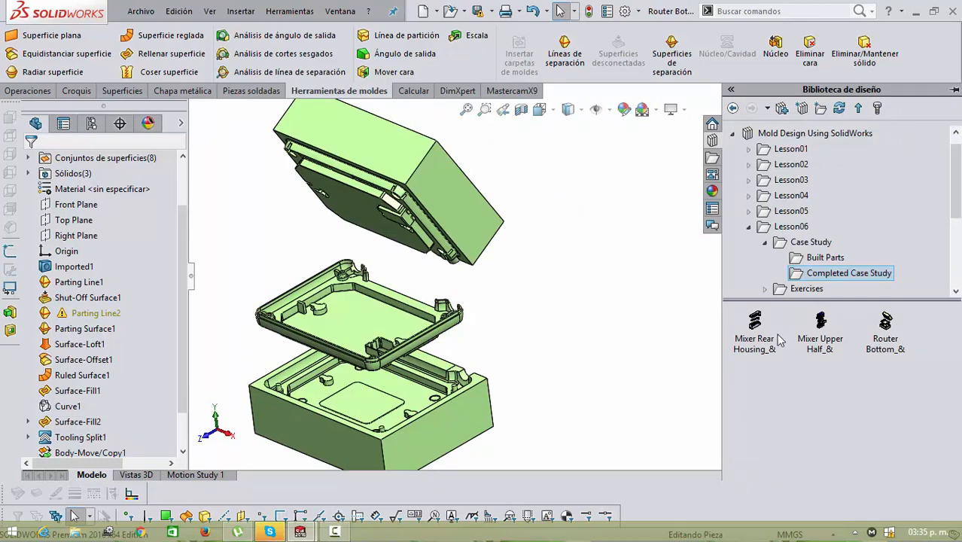
click(823, 258)
click(810, 242)
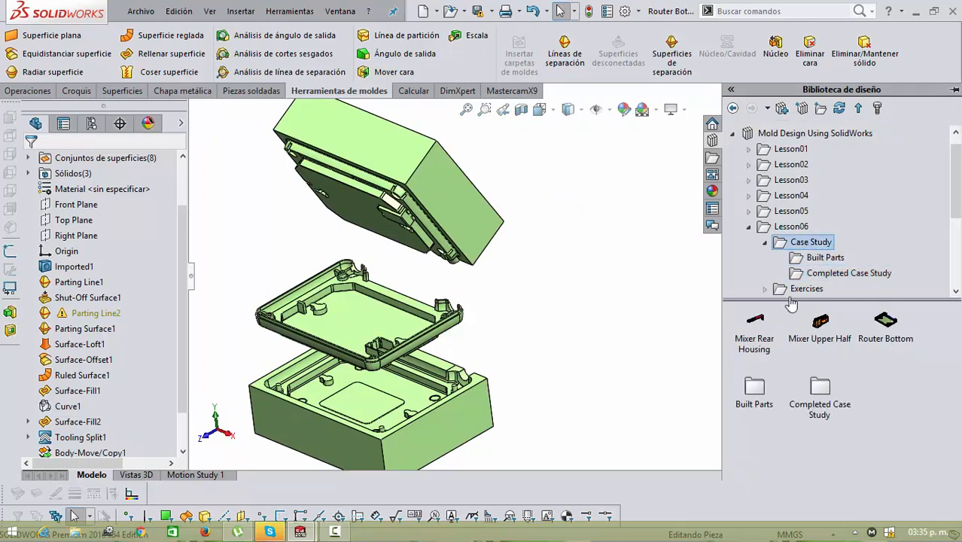
double_click(888, 322)
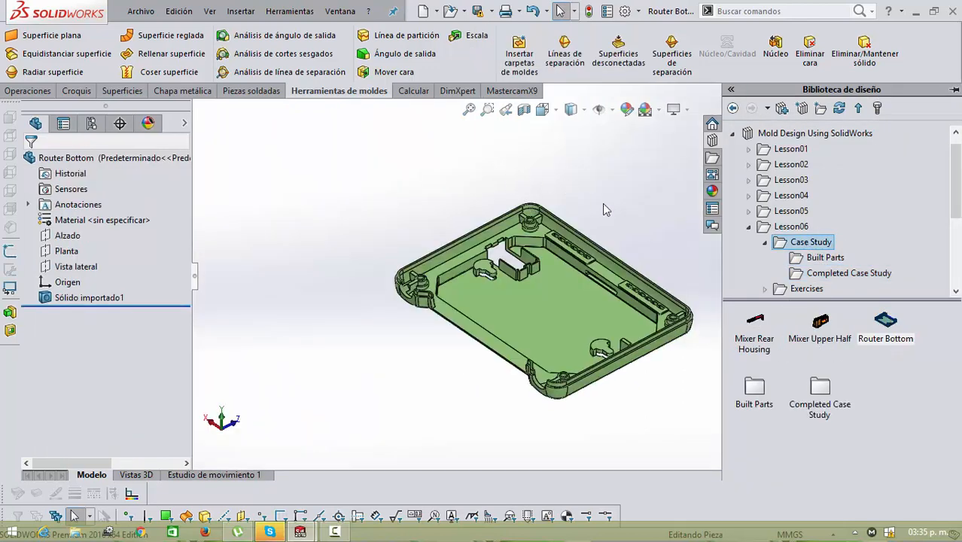
scroll(651, 251, down, 3)
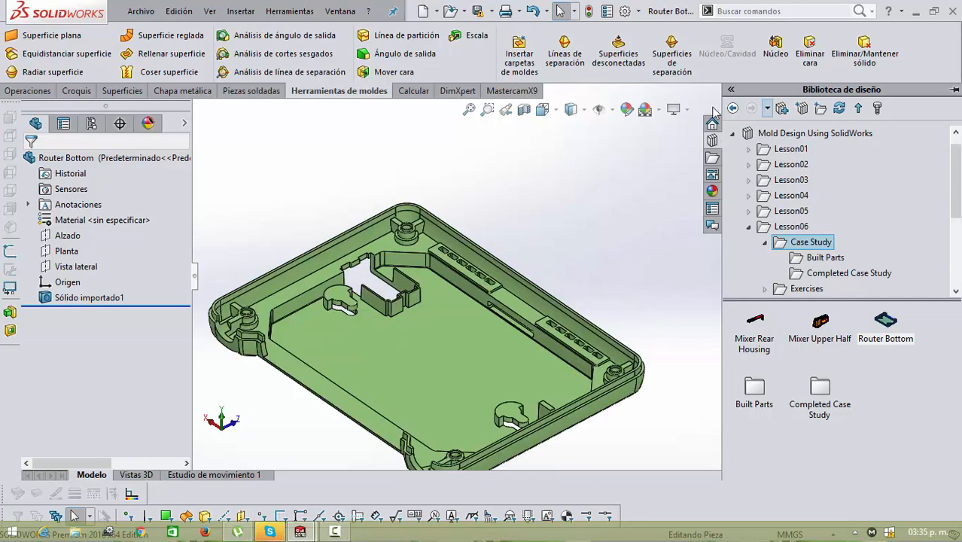
click(654, 234)
scroll(576, 248, up, 2)
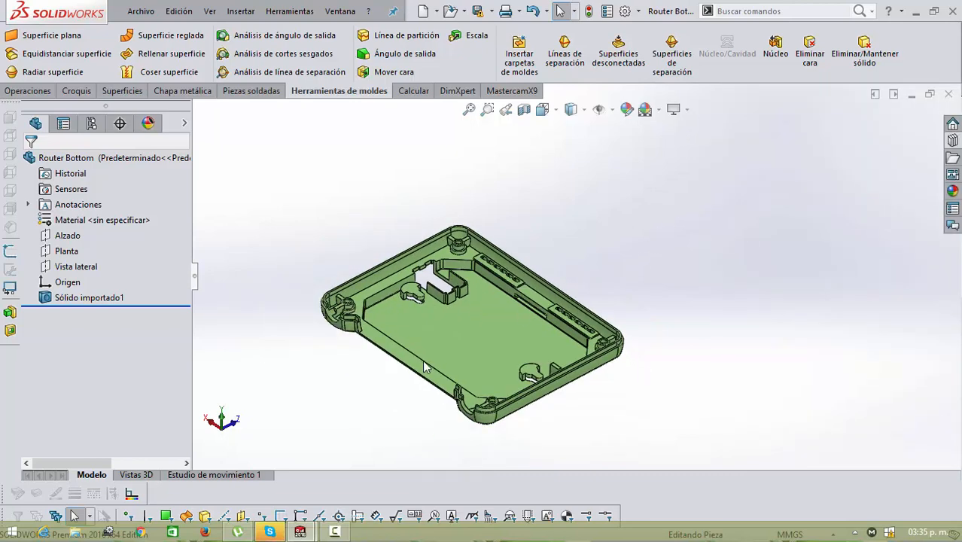
scroll(395, 360, down, 1)
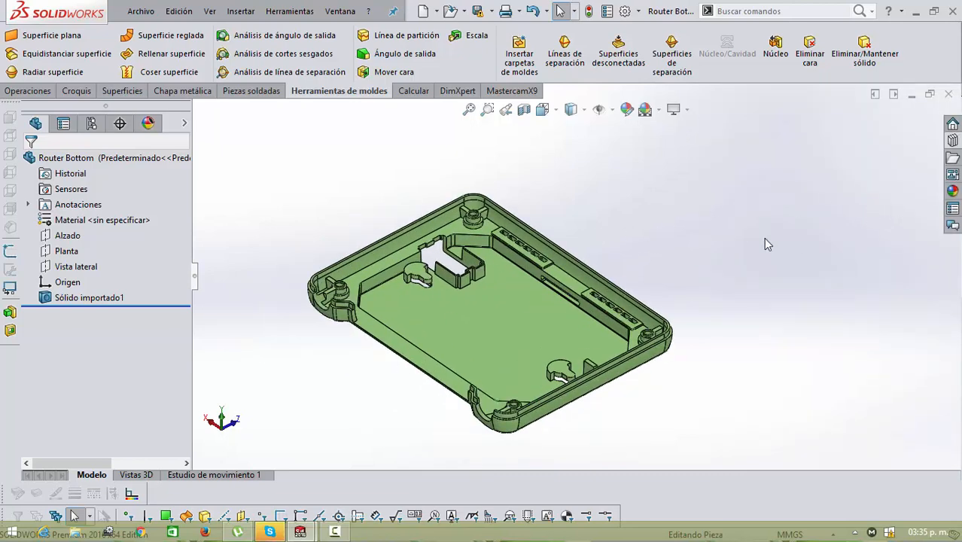
scroll(298, 348, down, 1)
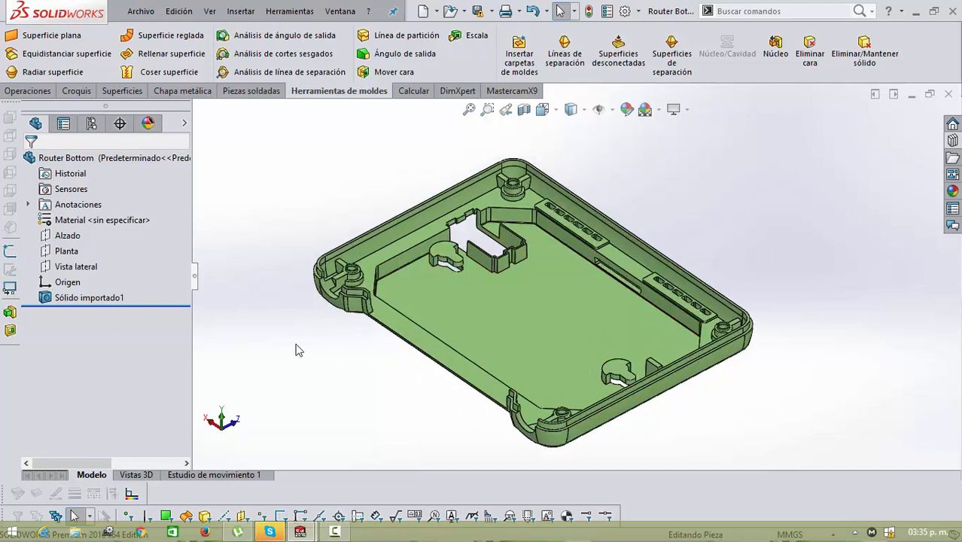
Step: Run import diagnostics on the imported solid, review the faulty faces and gaps, and accept the diagnosis
right_click(118, 301)
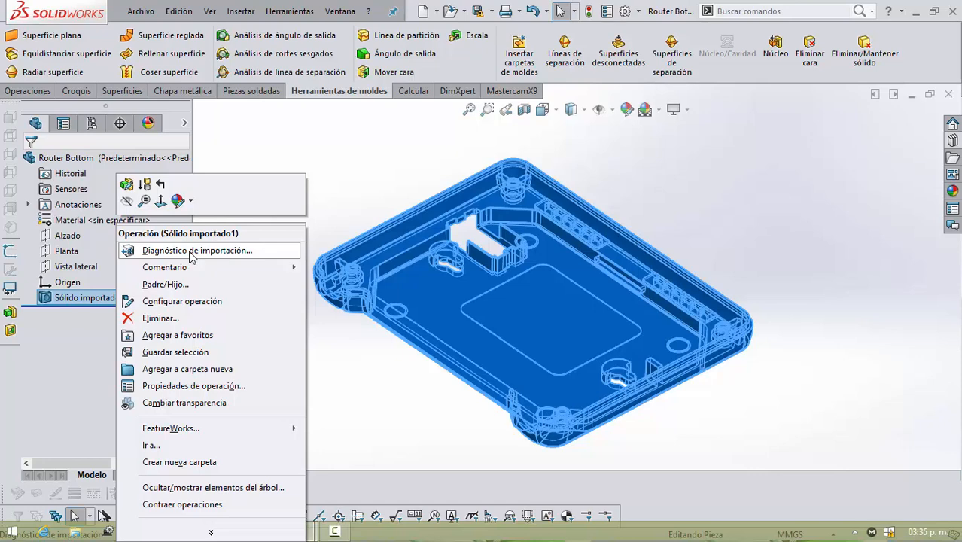
click(96, 299)
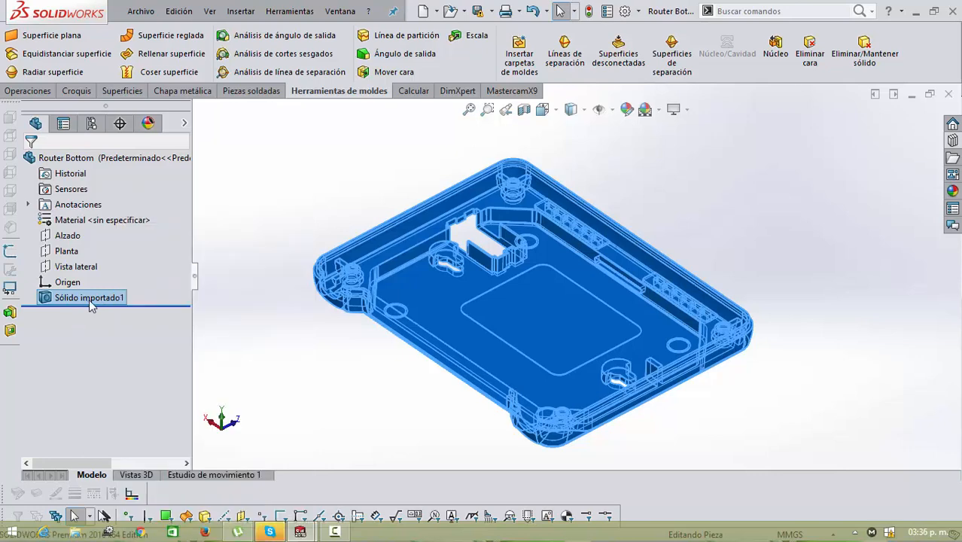
right_click(89, 298)
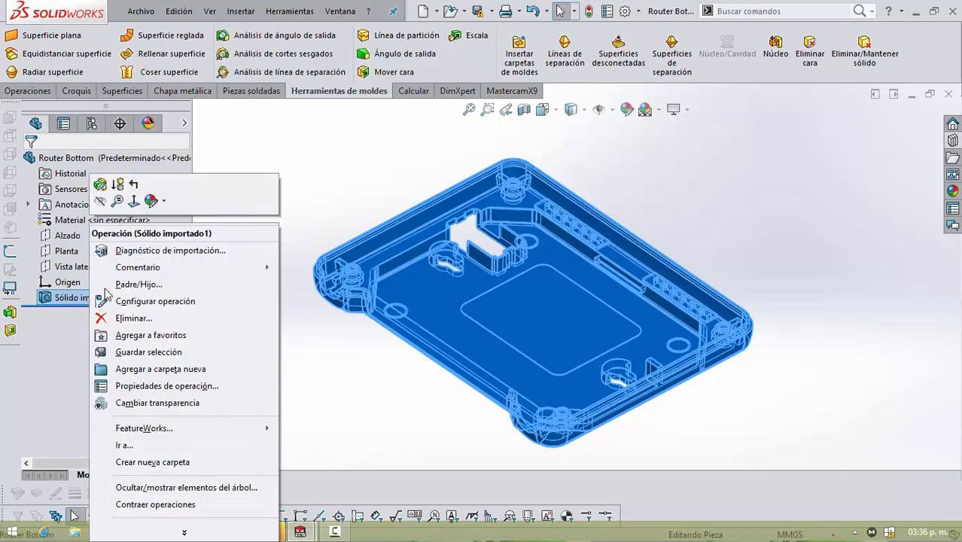
click(155, 252)
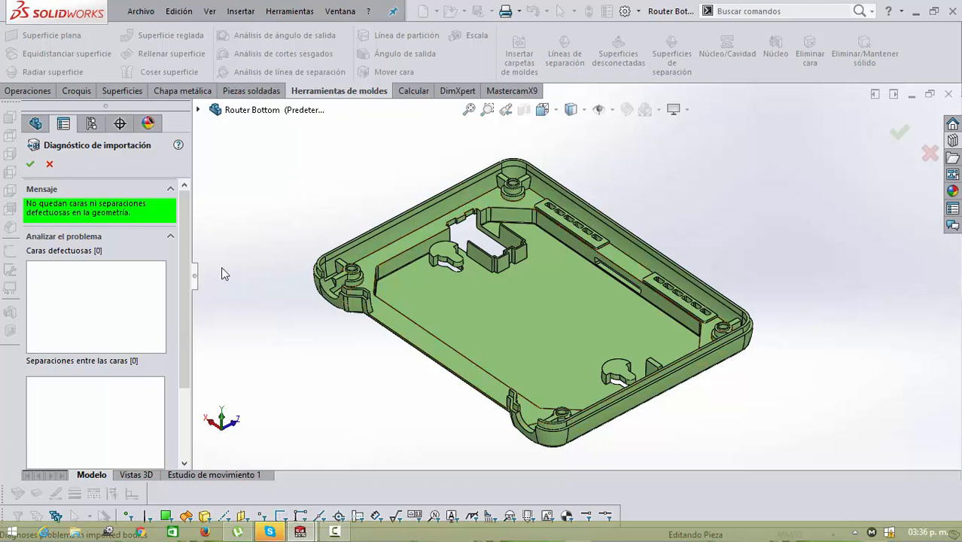
drag(187, 279, 188, 341)
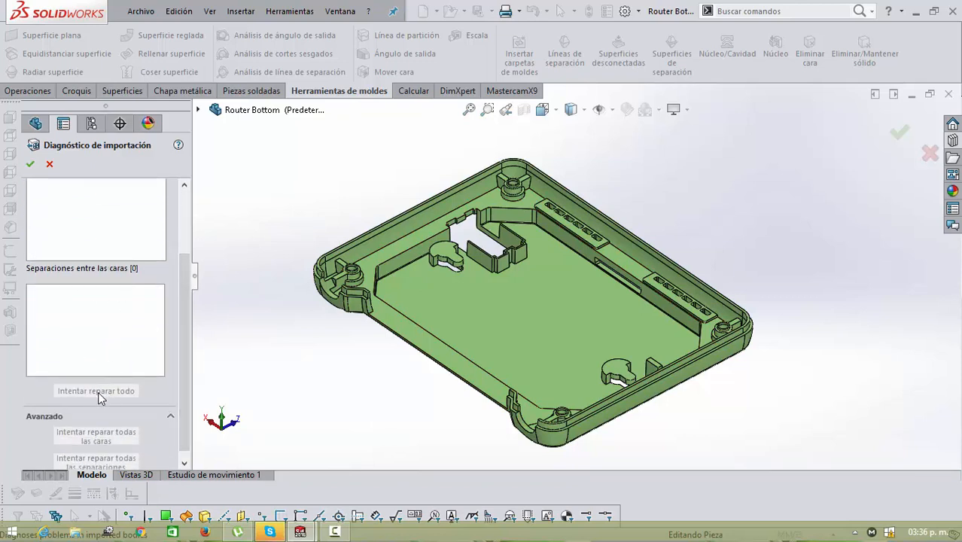
scroll(376, 317, down, 8)
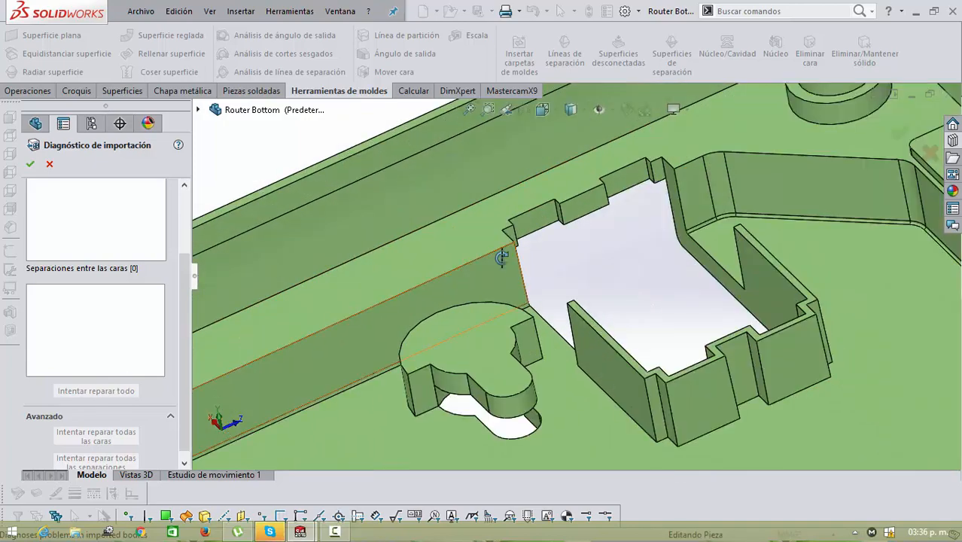
scroll(509, 295, down, 3)
scroll(514, 294, up, 6)
middle_drag(509, 296, 566, 279)
scroll(600, 307, down, 3)
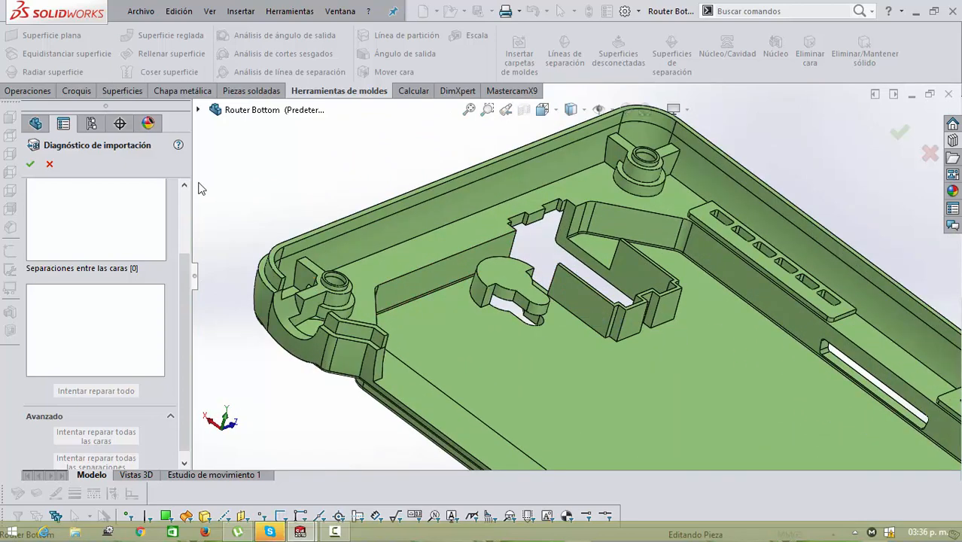
drag(185, 295, 183, 234)
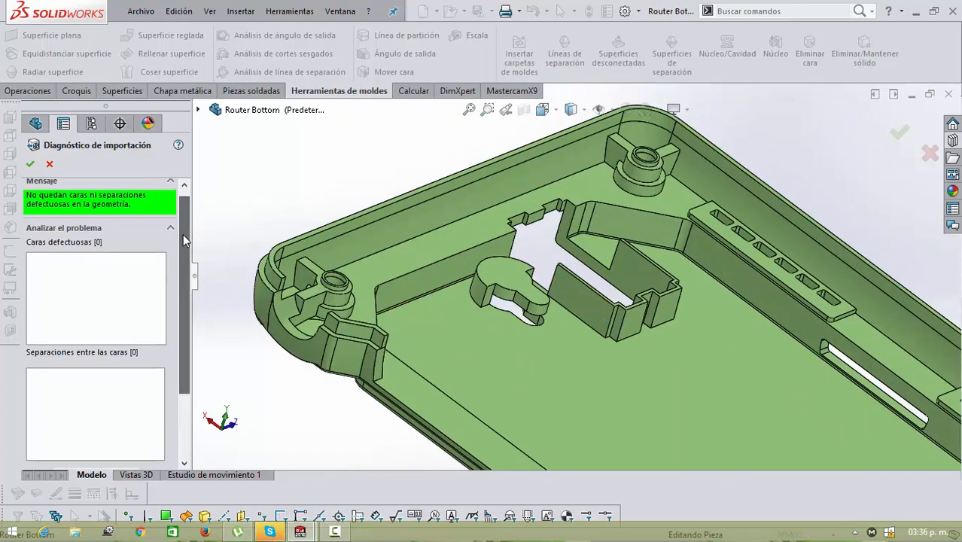
click(31, 165)
Step: Scale the router part uniformly by a factor of 1.02 about its centre of gravity
scroll(390, 215, up, 5)
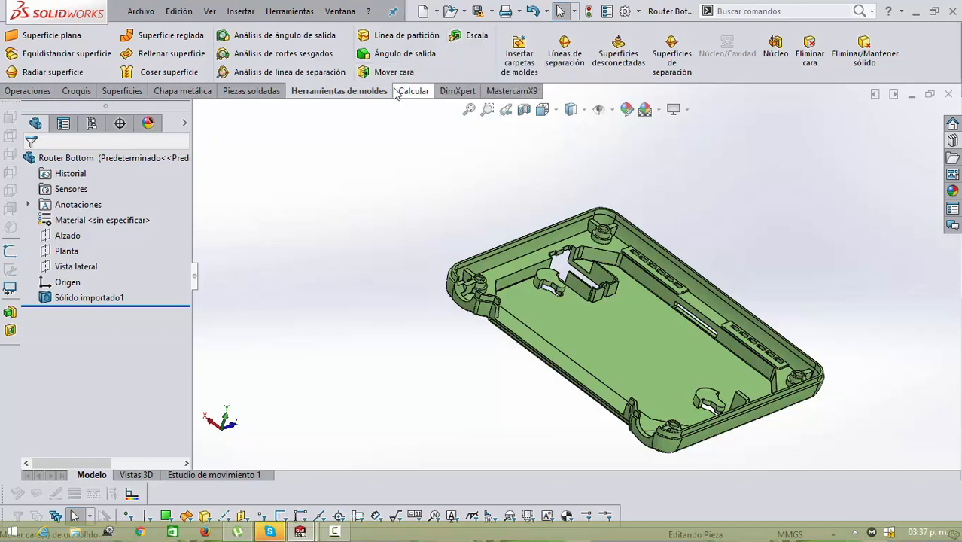
click(470, 35)
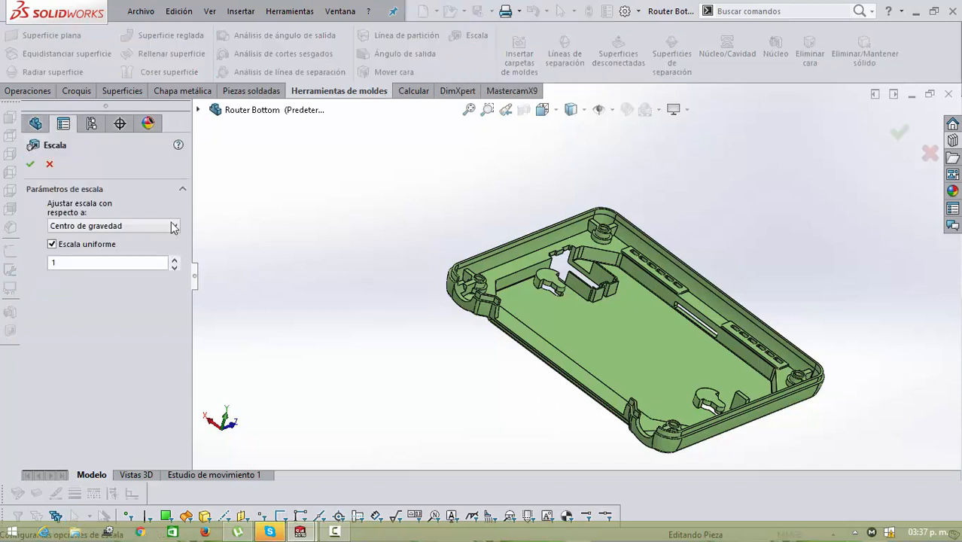
click(79, 262)
text(.02)
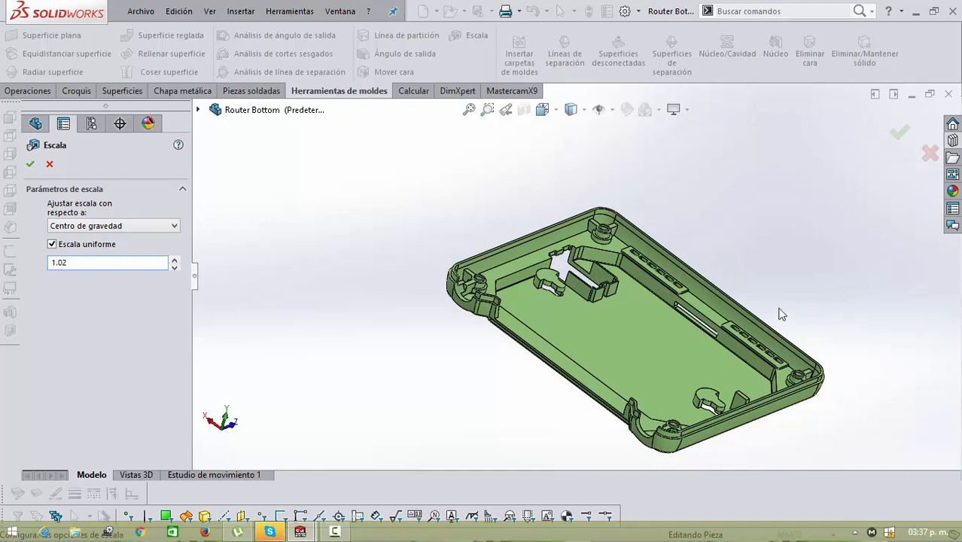
click(30, 166)
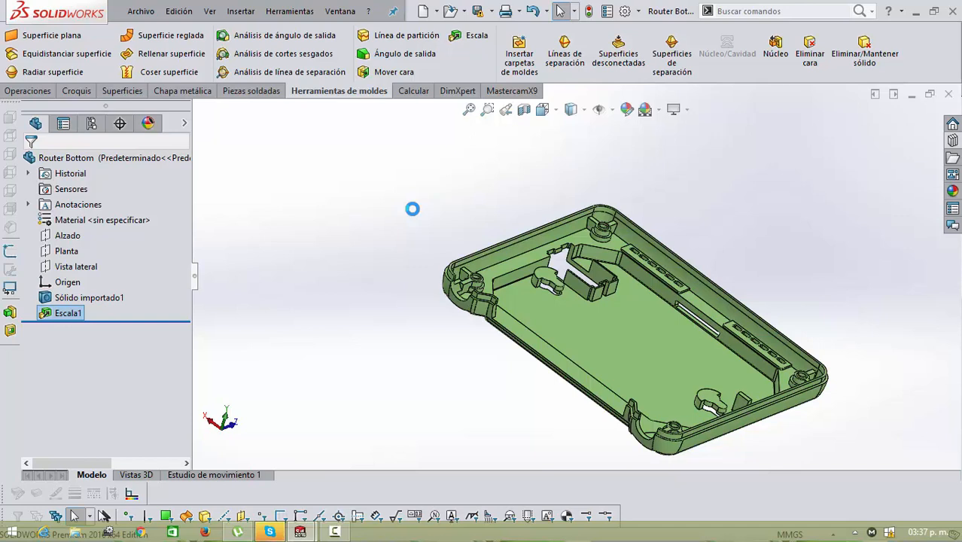
Step: Set up a draft analysis using the part's inner floor face as pull direction and a 1° draft angle
middle_drag(497, 344, 530, 340)
scroll(530, 341, down, 8)
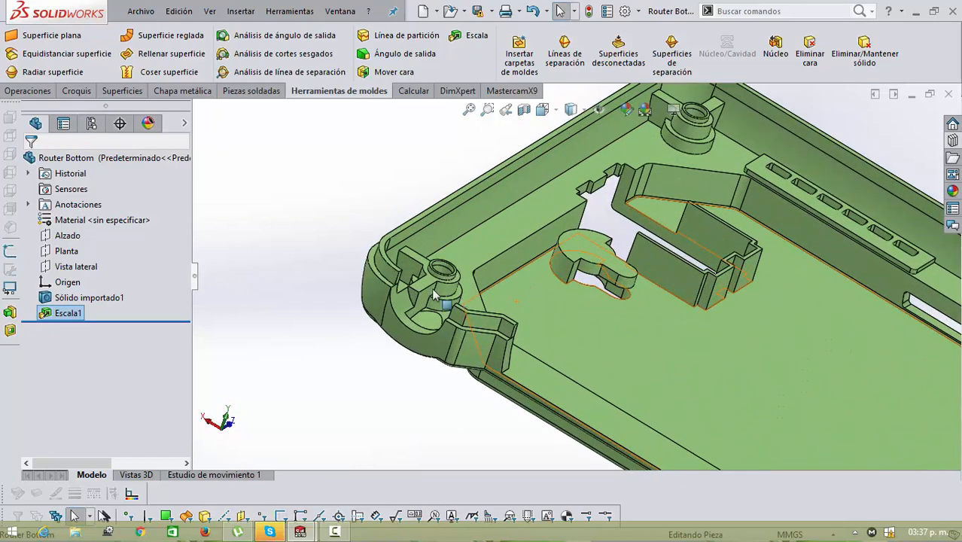
scroll(641, 350, up, 8)
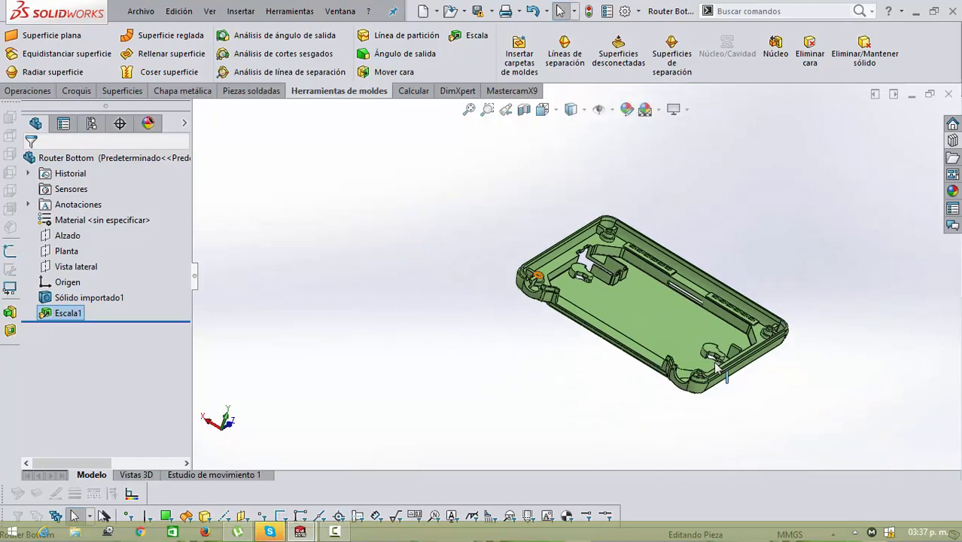
middle_drag(657, 303, 598, 284)
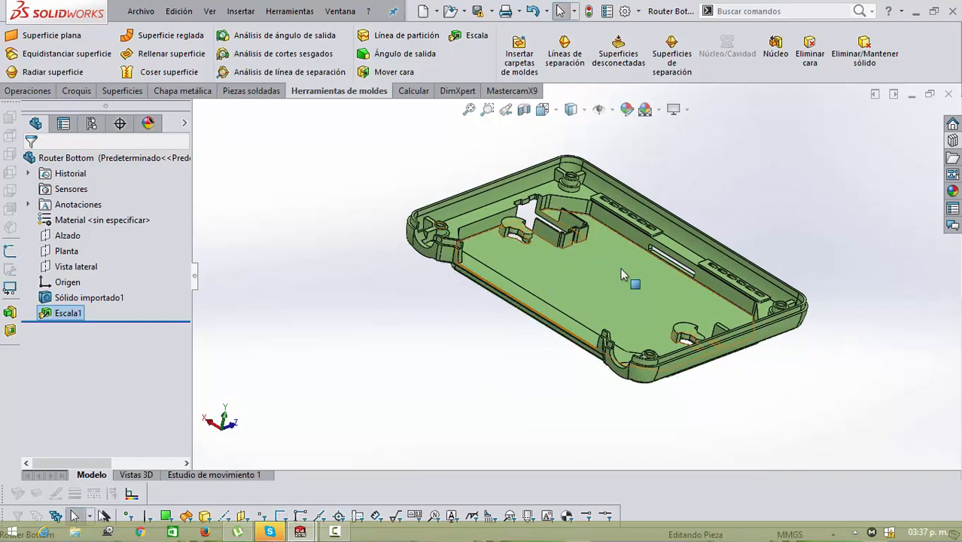
mouse_move(596, 273)
middle_down()
mouse_move(578, 254)
mouse_move(596, 273)
middle_up()
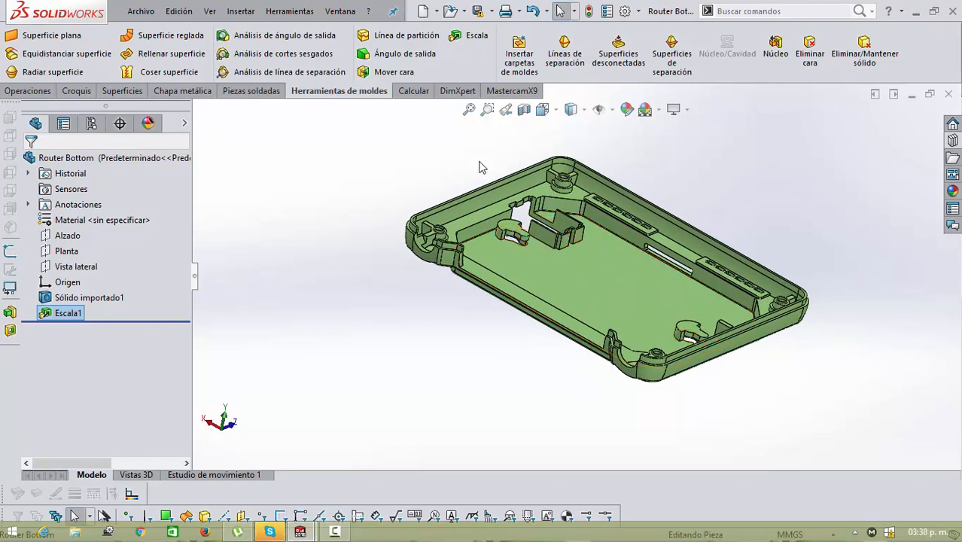
click(307, 43)
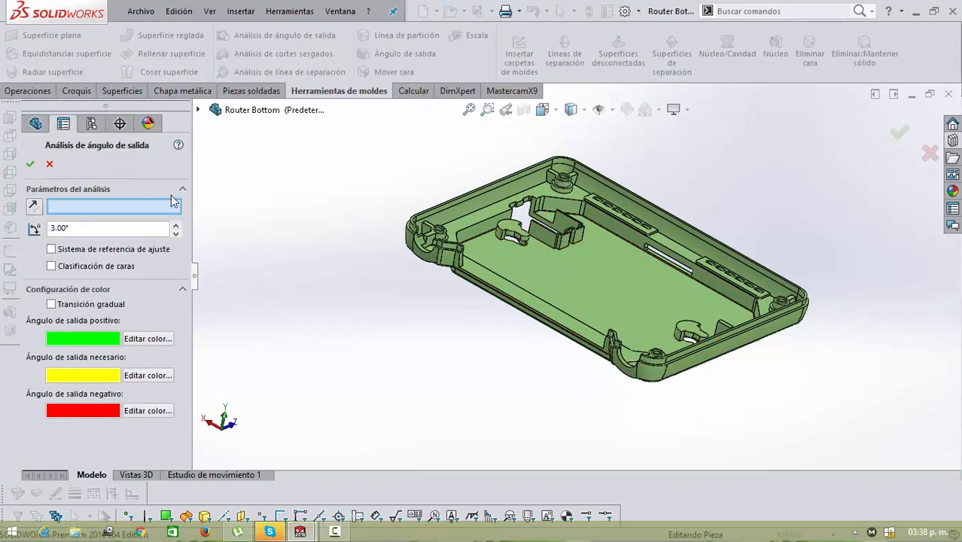
click(551, 280)
scroll(576, 271, down, 3)
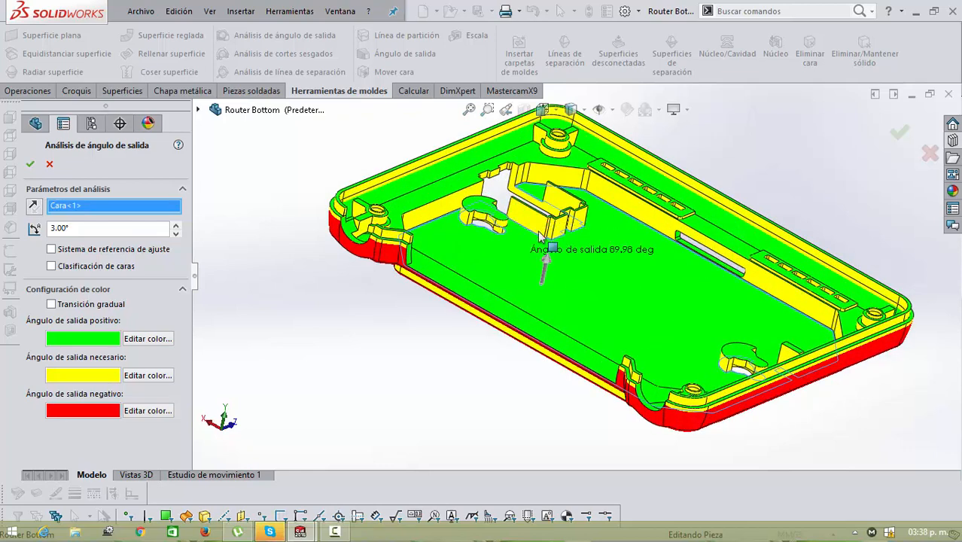
double_click(77, 226)
text(1)
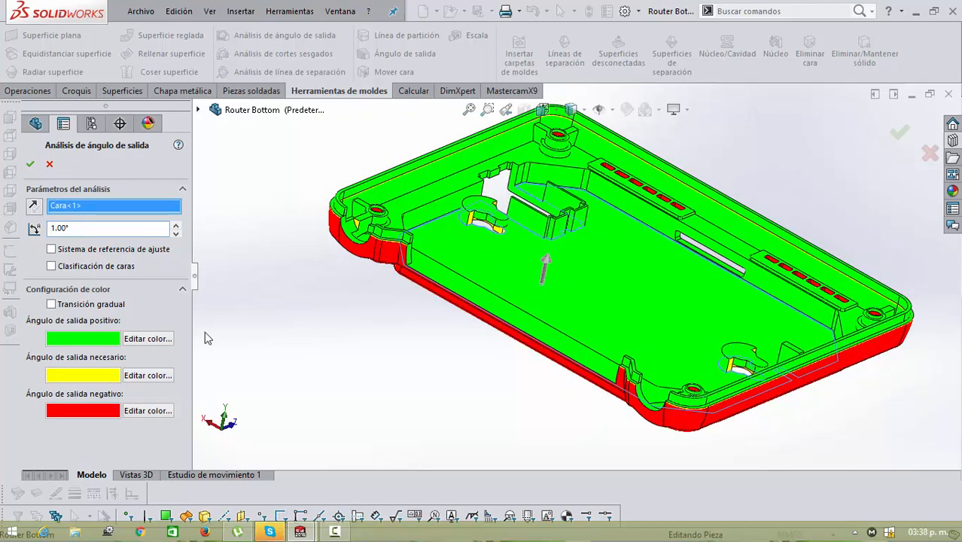
Step: Examine the positive, negative and required-draft faces around the corner boss, outer wall and floor openings
middle_drag(422, 292, 510, 331)
scroll(348, 178, down, 6)
scroll(519, 272, down, 4)
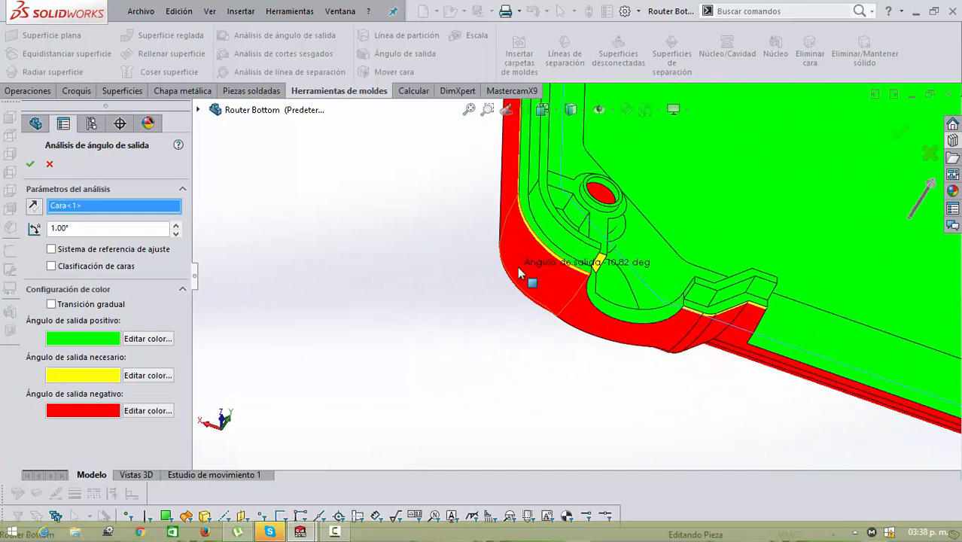
scroll(556, 281, up, 4)
mouse_move(585, 237)
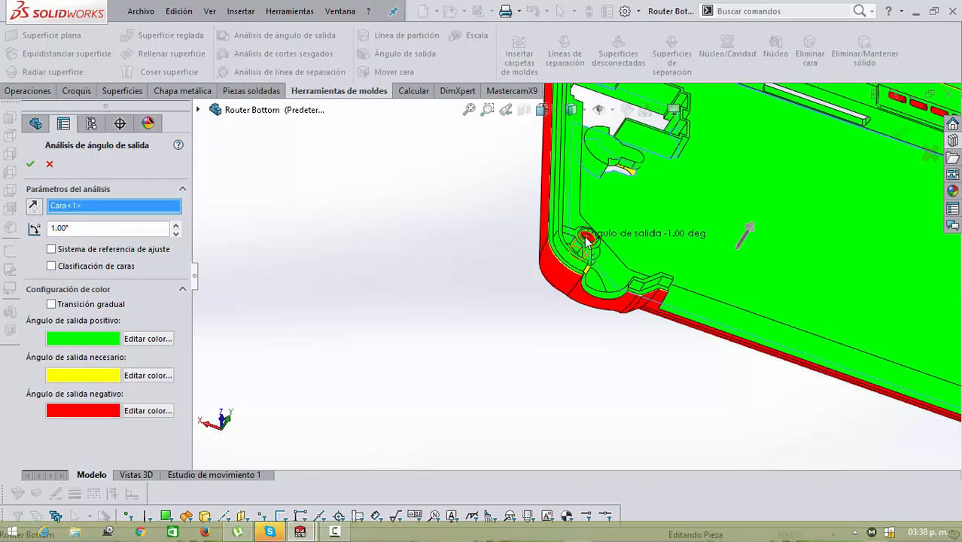
scroll(605, 224, up, 3)
scroll(662, 218, down, 4)
middle_drag(584, 239, 521, 221)
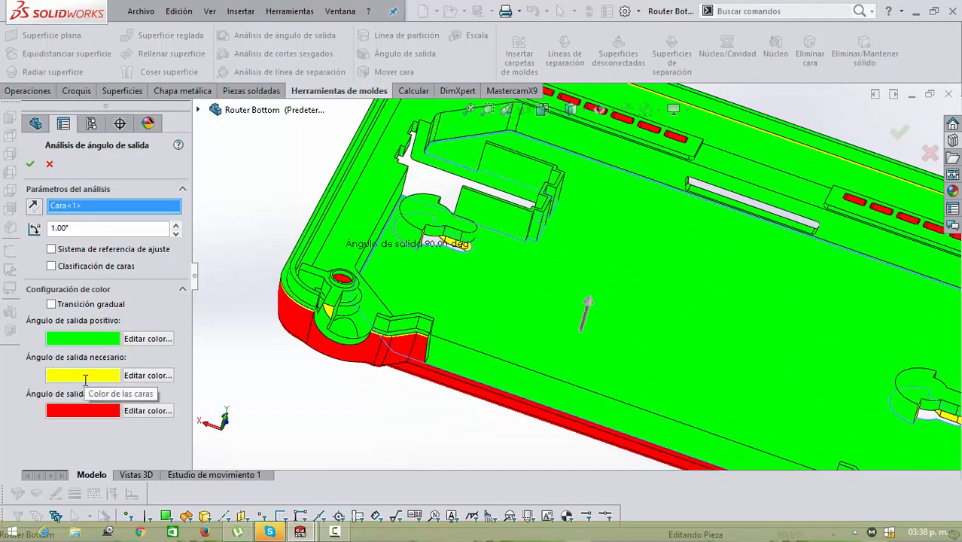
scroll(294, 323, down, 5)
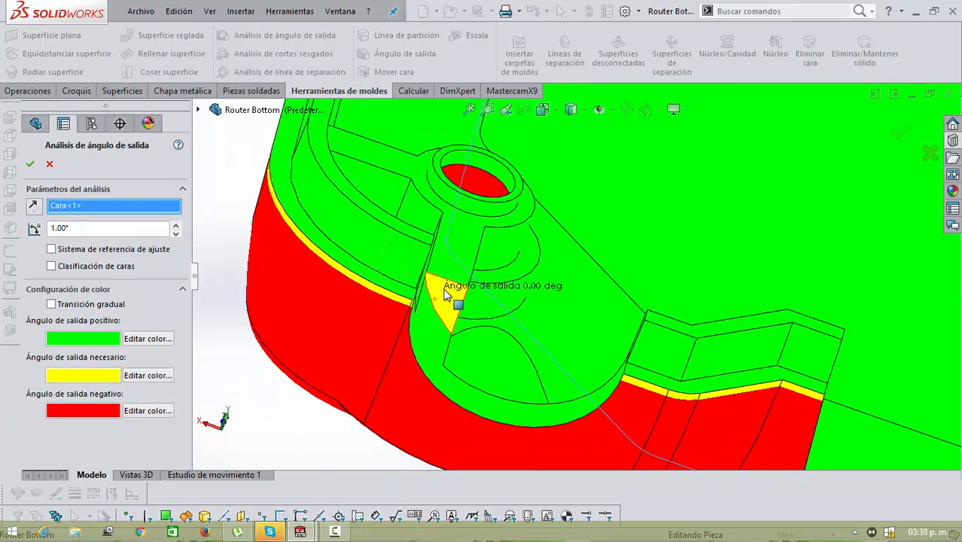
scroll(451, 300, up, 6)
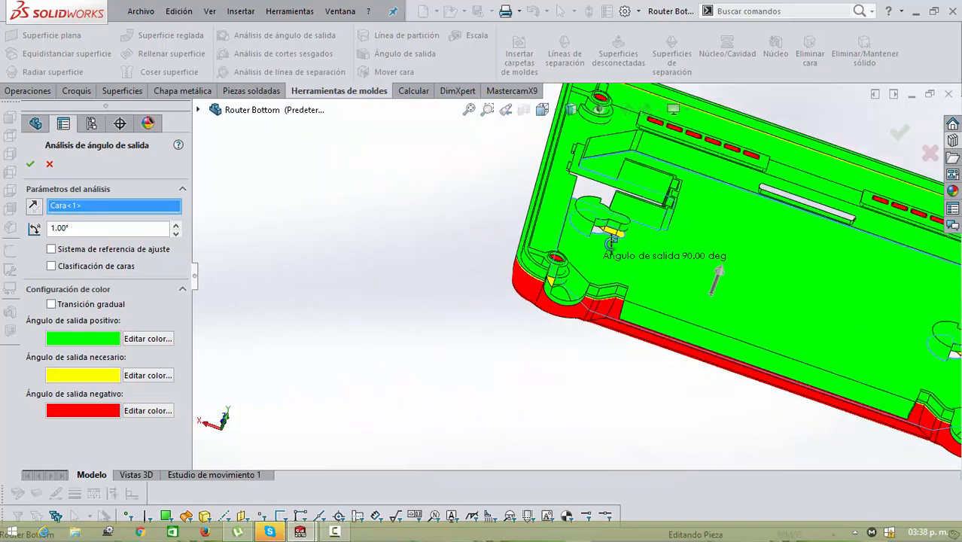
middle_drag(611, 243, 586, 273)
scroll(586, 274, up, 3)
scroll(757, 248, down, 2)
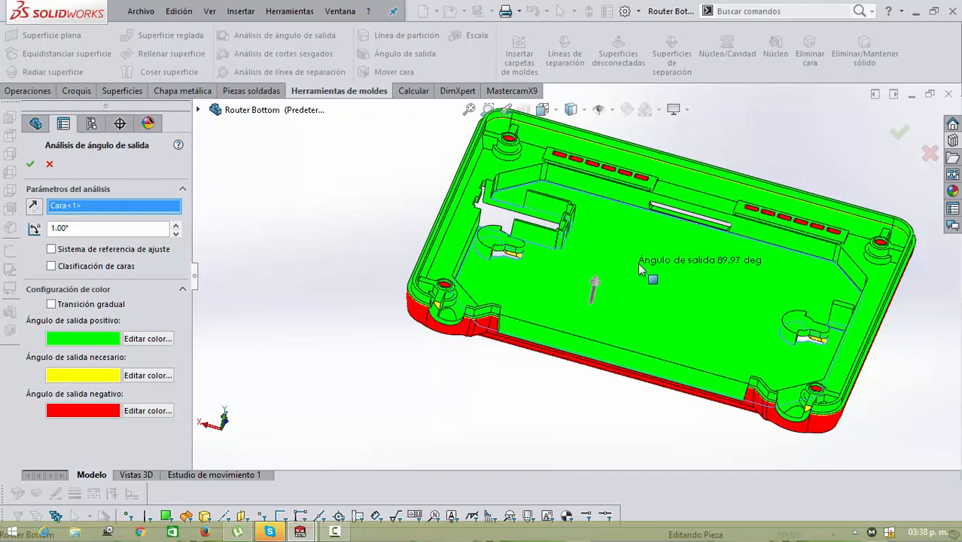
Step: Check the draft angle on the keyhole opening's side wall, review the whole part, and close the draft analysis without keeping it
scroll(500, 263, down, 6)
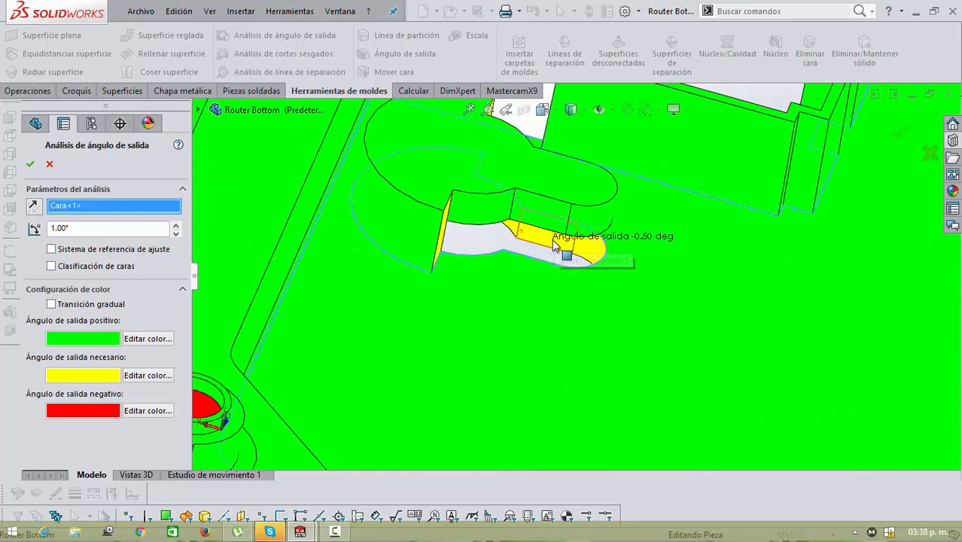
key(f)
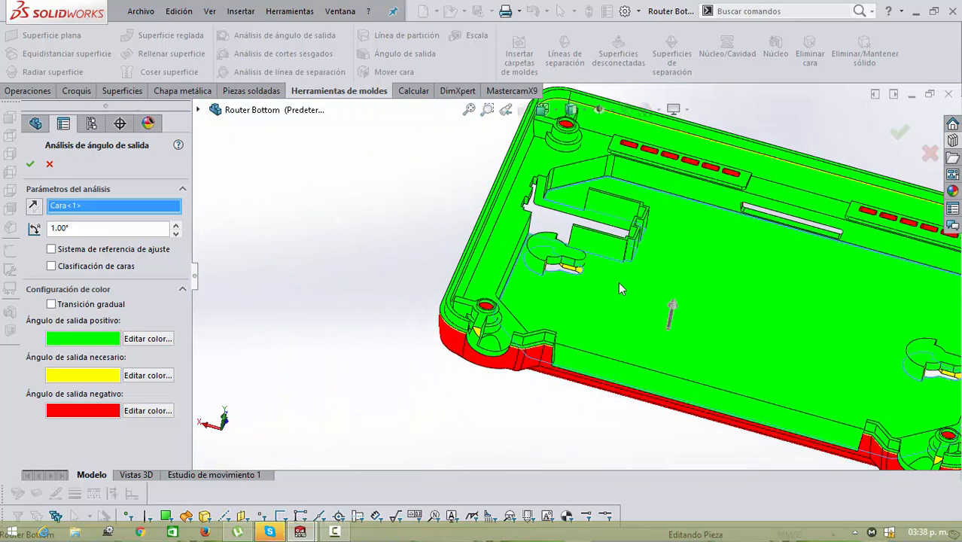
middle_drag(783, 257, 570, 198)
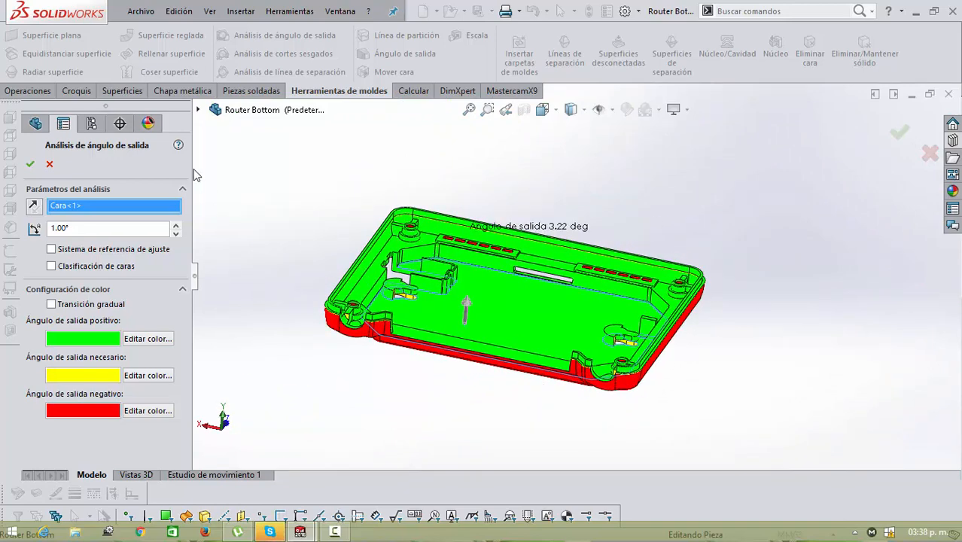
click(49, 165)
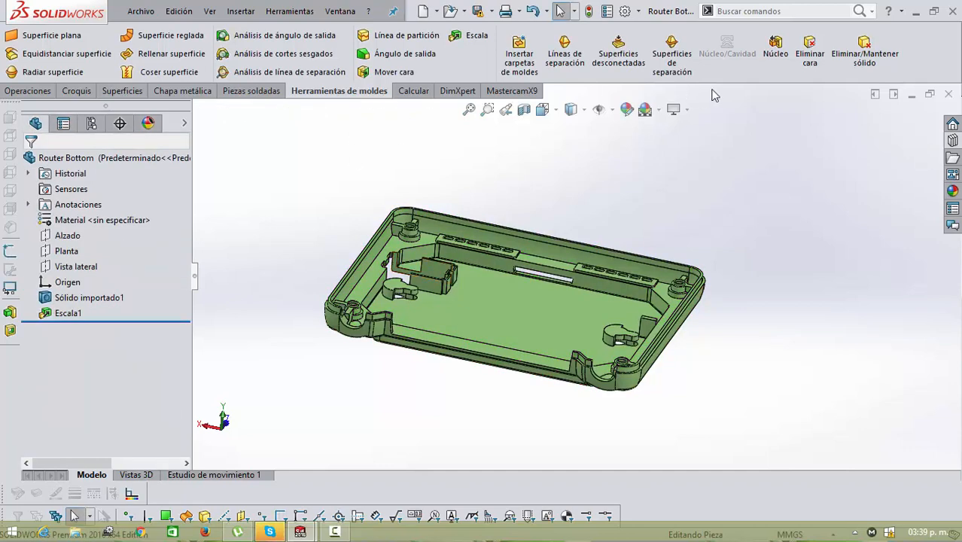
Step: Create a parting line around the part using the inner floor face as pull direction, 1° draft and the core/cavity split option
click(568, 61)
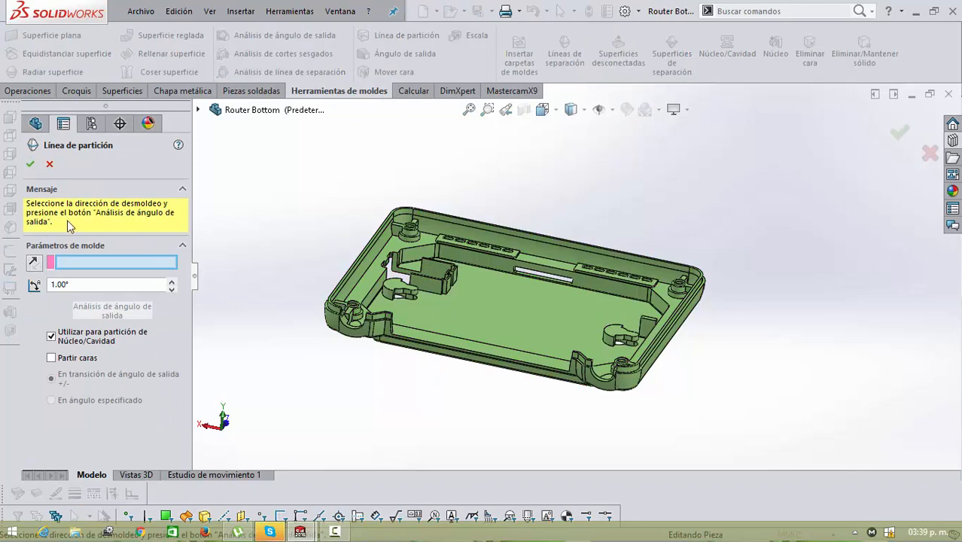
click(497, 302)
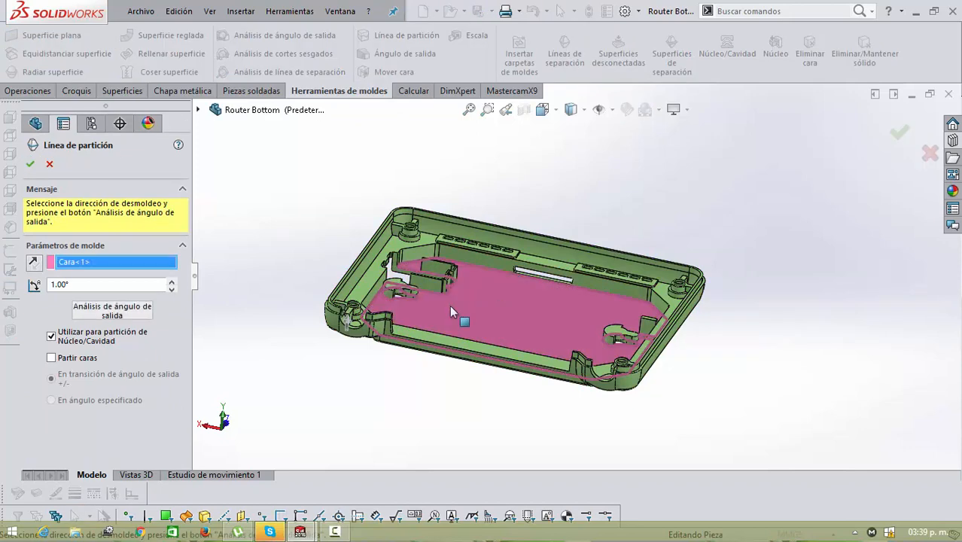
scroll(451, 311, down, 3)
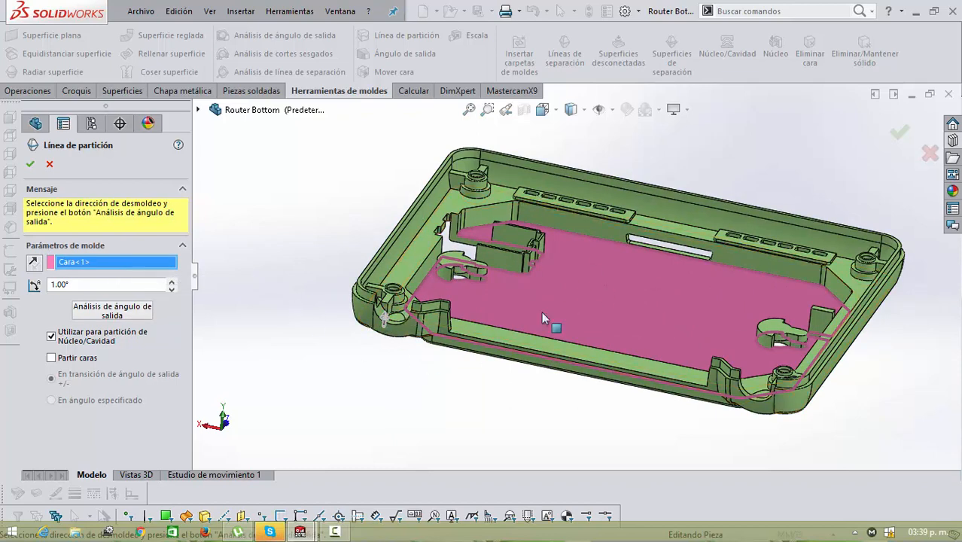
click(109, 314)
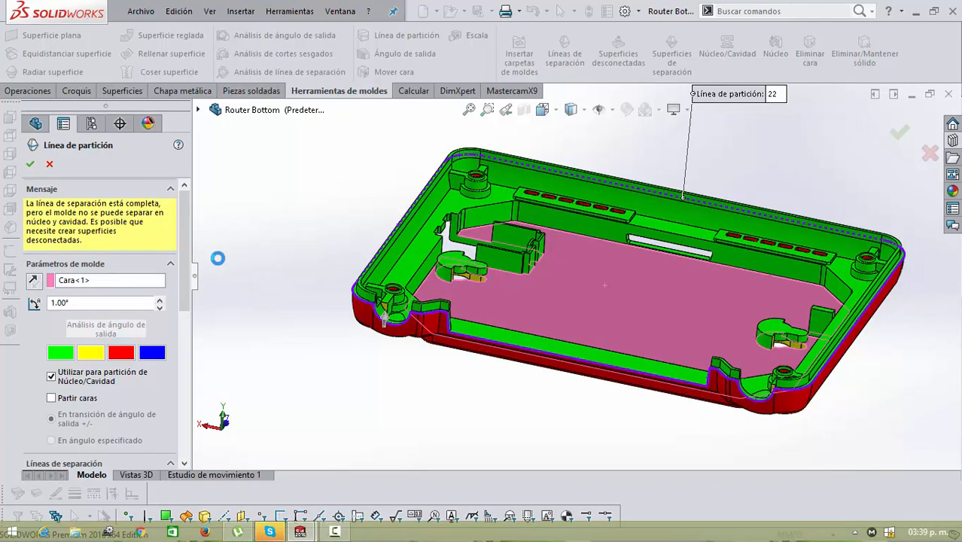
middle_drag(829, 209, 216, 298)
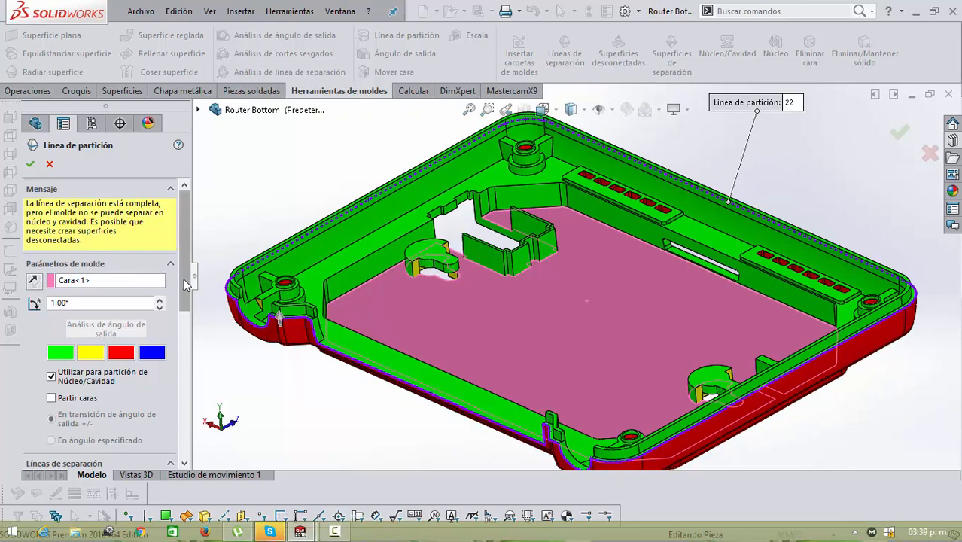
drag(187, 280, 194, 395)
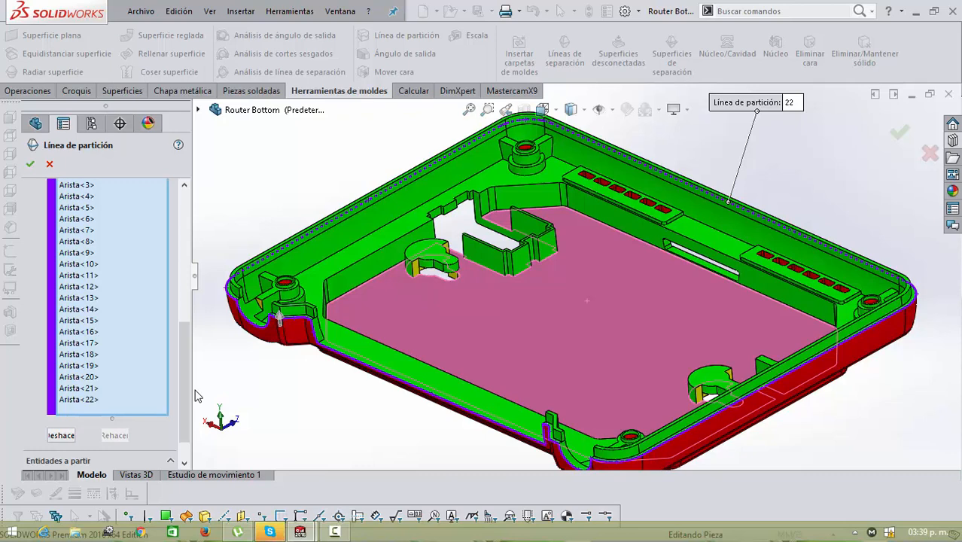
key(f)
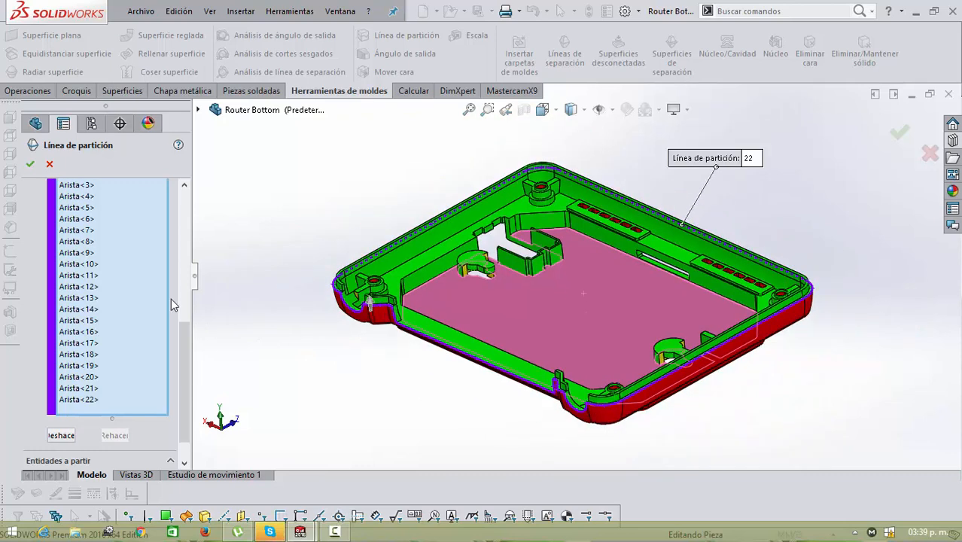
click(30, 164)
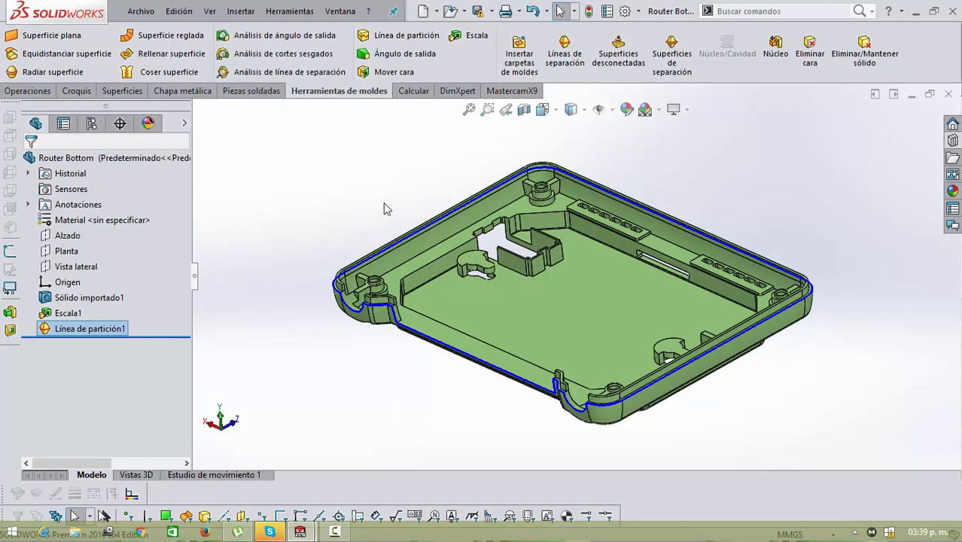
Step: Reopen the parting line's definition, review its core/cavity split option, and close it without changes
scroll(388, 314, down, 3)
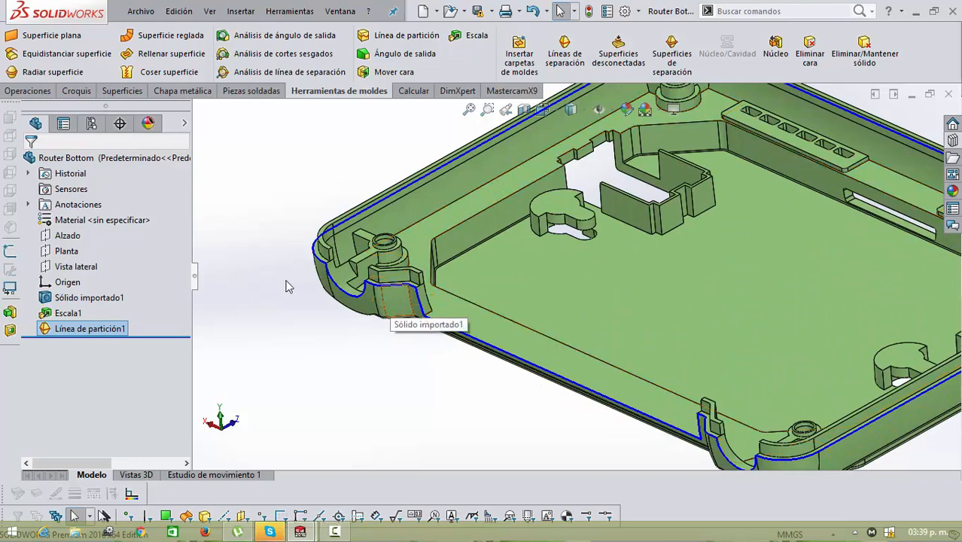
right_click(68, 328)
click(78, 213)
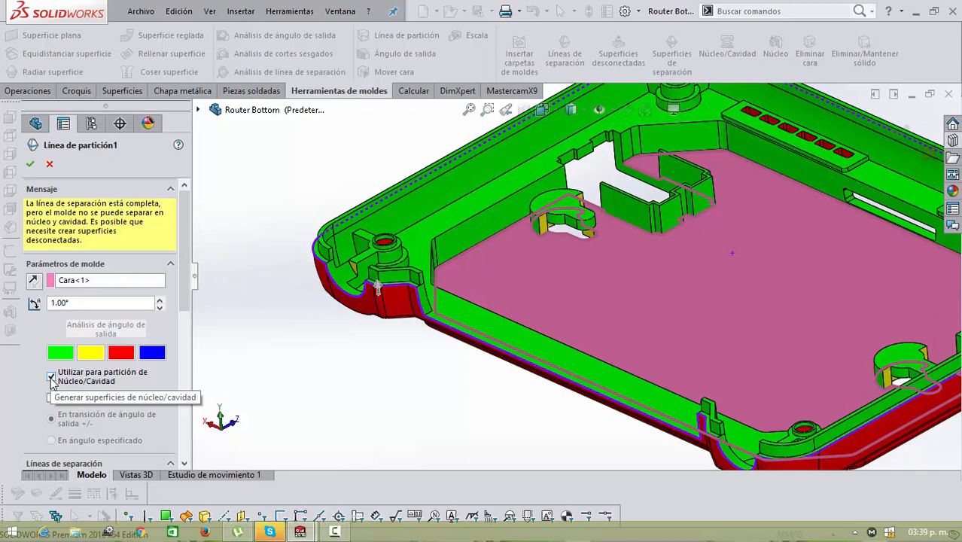
click(30, 164)
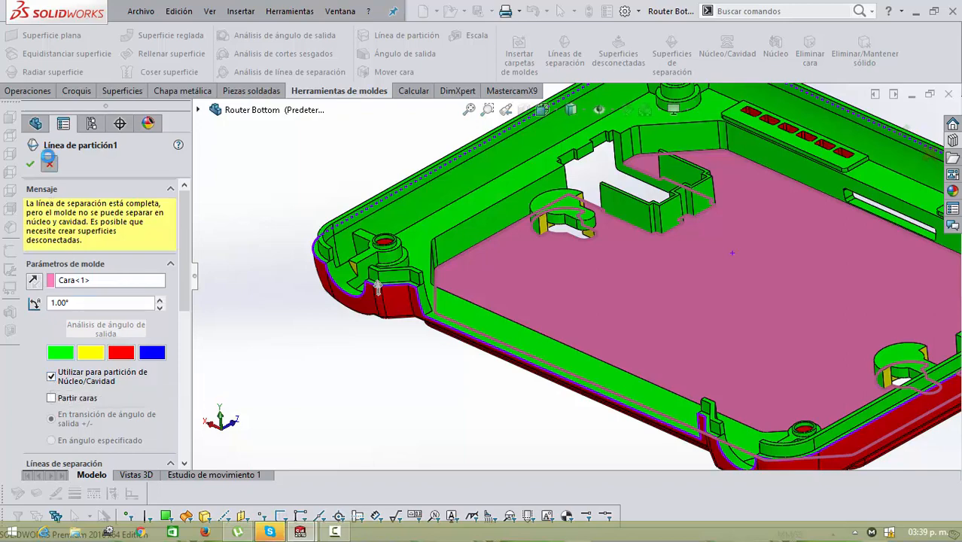
Step: Examine the large stepped floor opening, the keyhole slot and the corner boss hole as openings needing closure between core and cavity
middle_drag(336, 258, 380, 173)
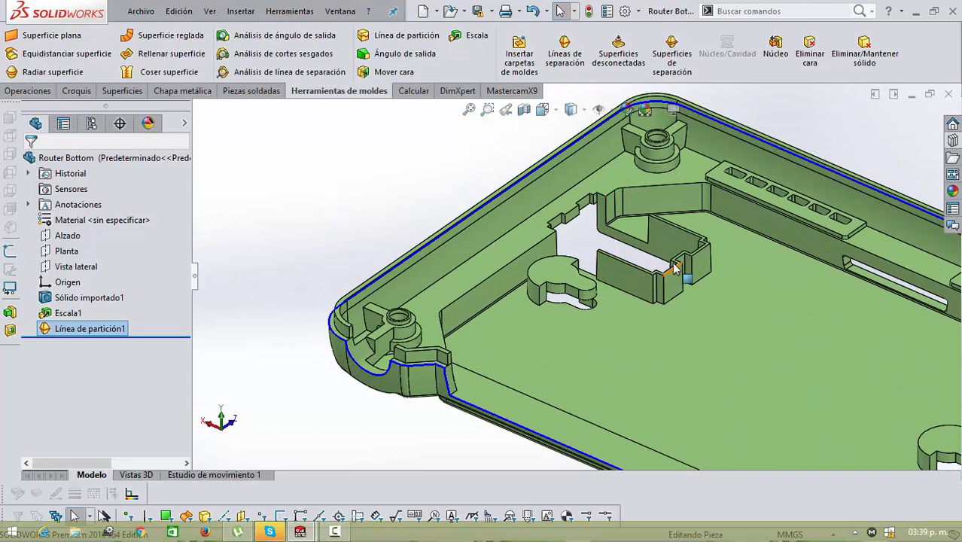
scroll(680, 259, down, 5)
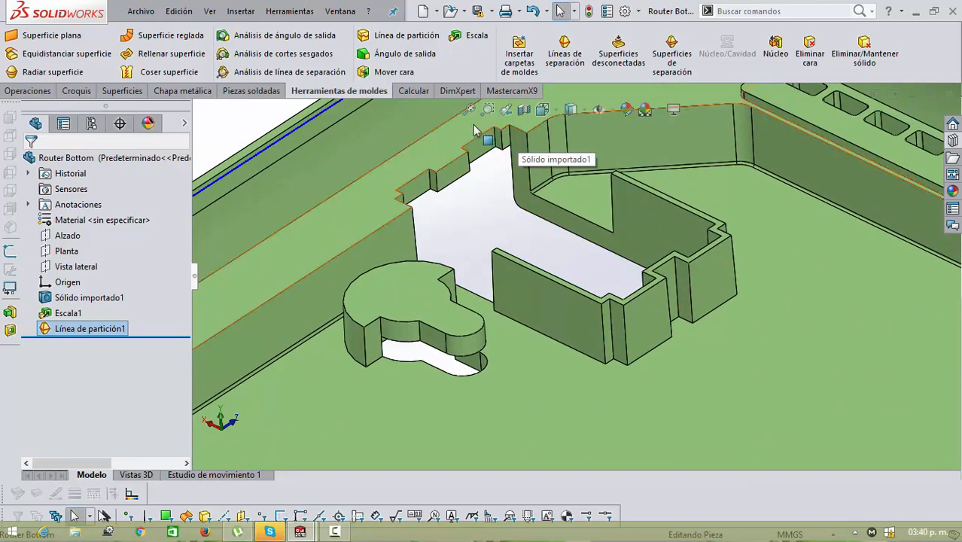
scroll(436, 215, up, 5)
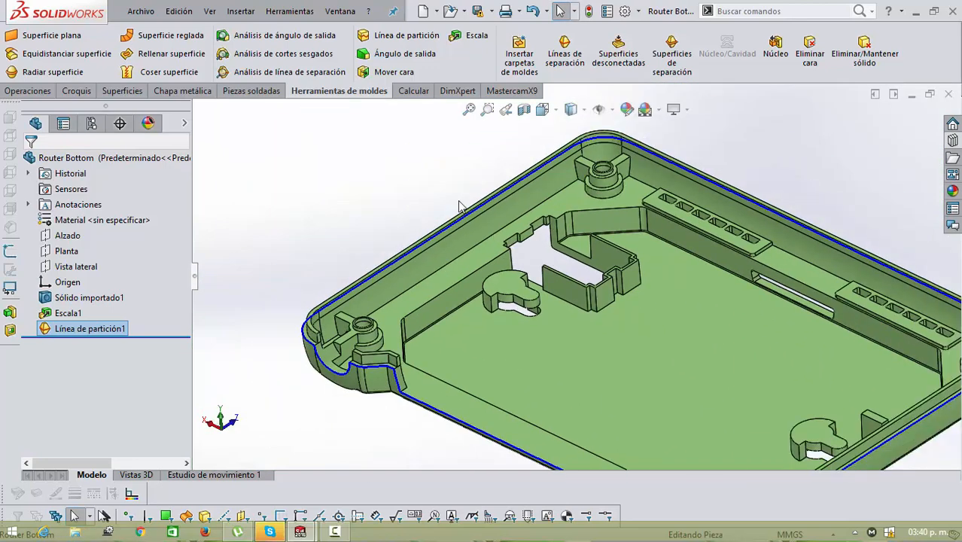
scroll(586, 283, down, 3)
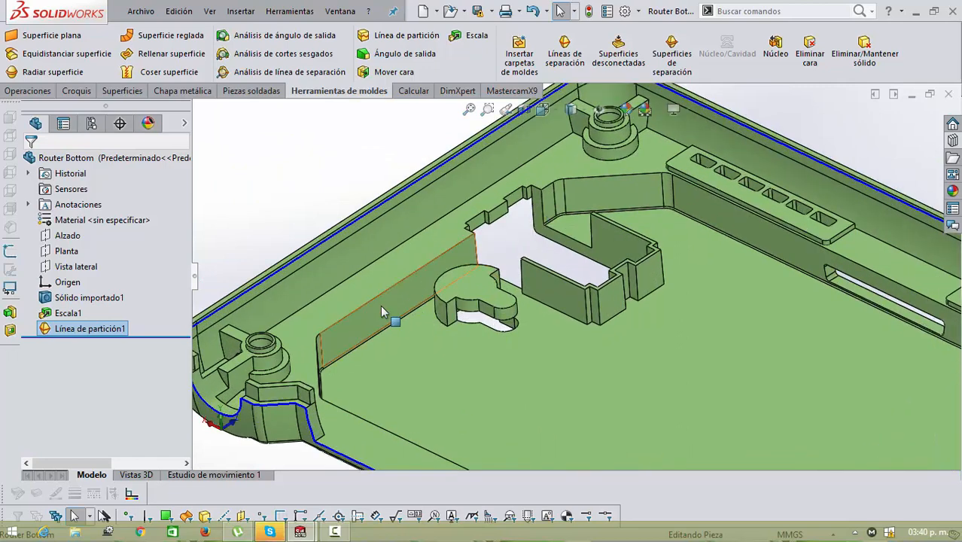
scroll(375, 214, up, 5)
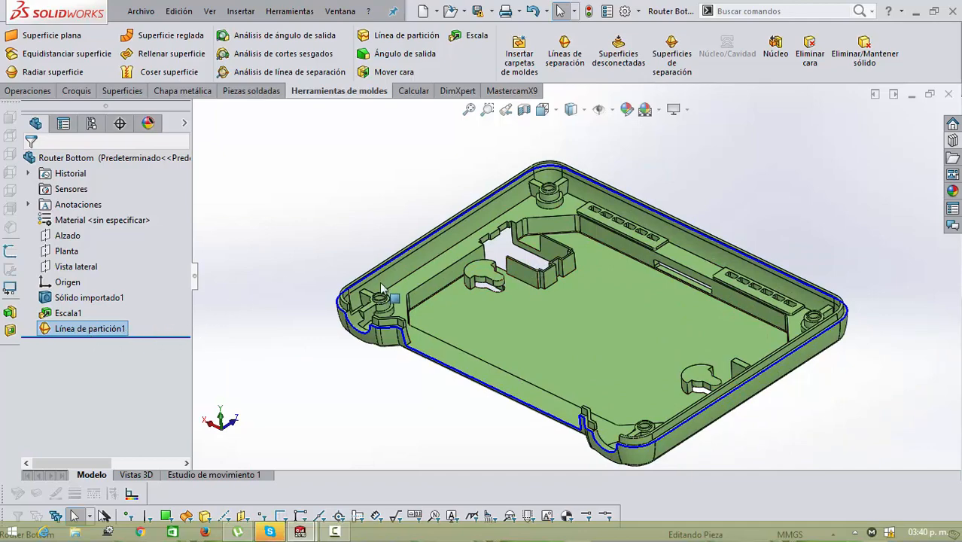
scroll(381, 292, down, 6)
middle_drag(447, 327, 465, 350)
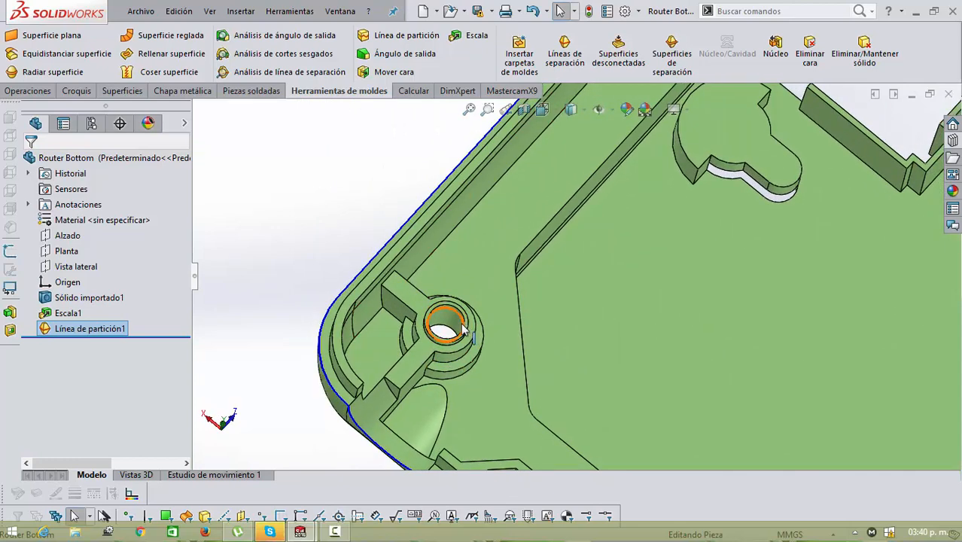
scroll(464, 329, up, 5)
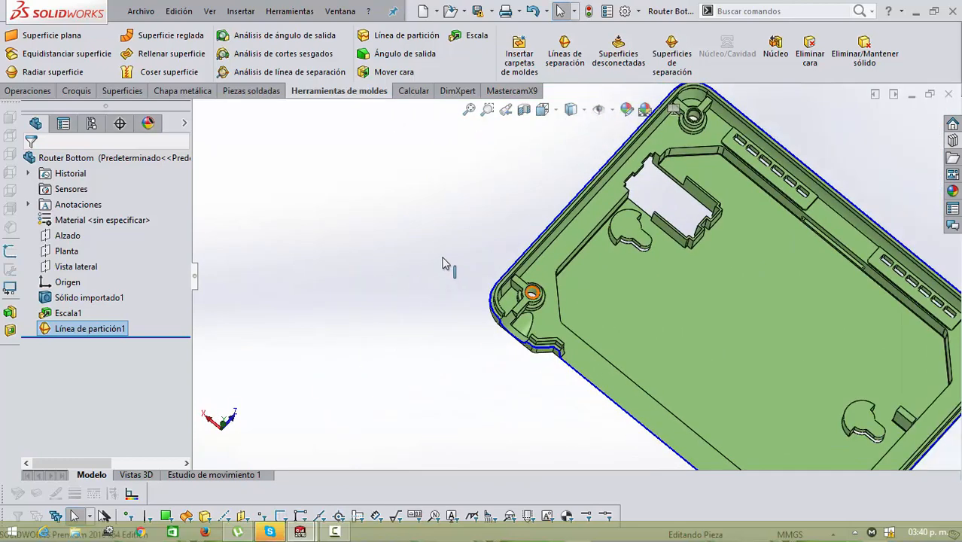
scroll(654, 302, down, 3)
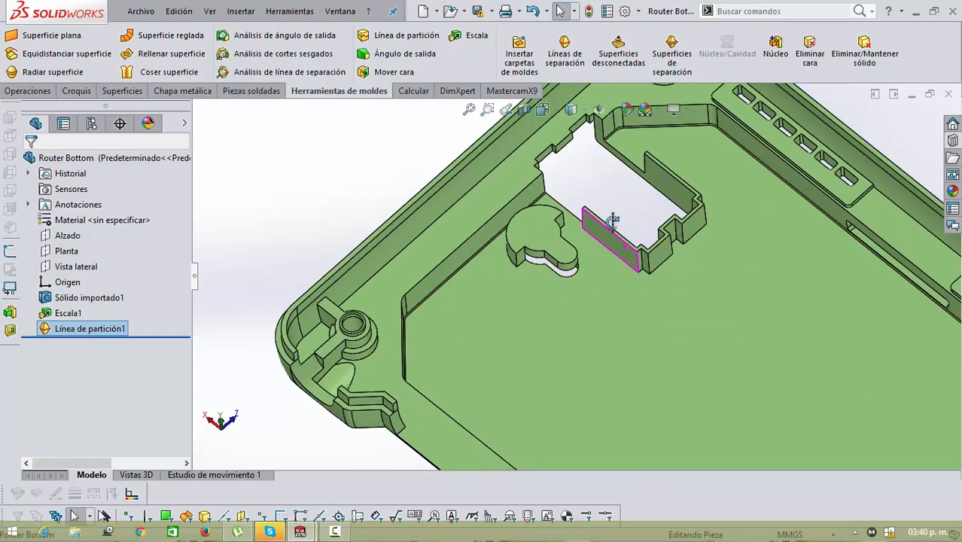
scroll(580, 280, down, 4)
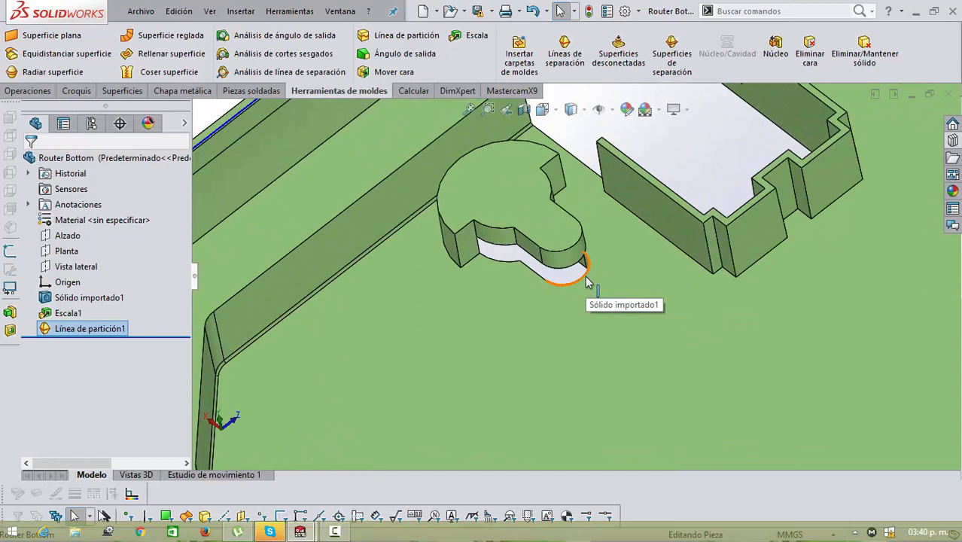
scroll(583, 278, up, 5)
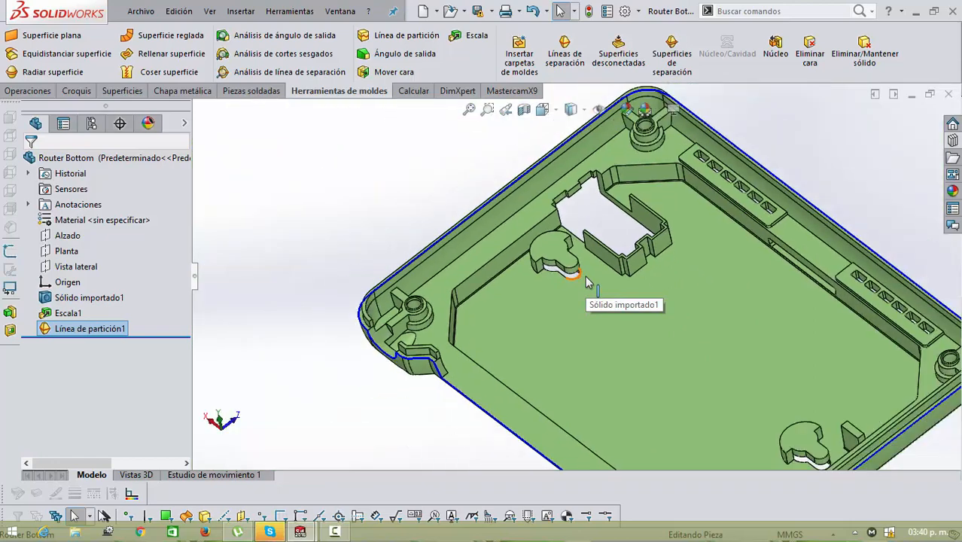
scroll(576, 271, down, 3)
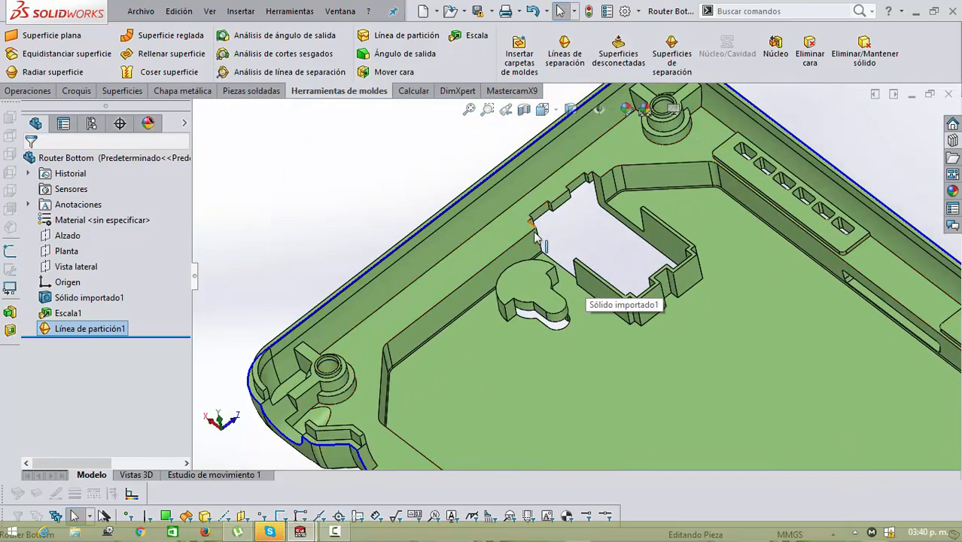
middle_drag(578, 233, 574, 177)
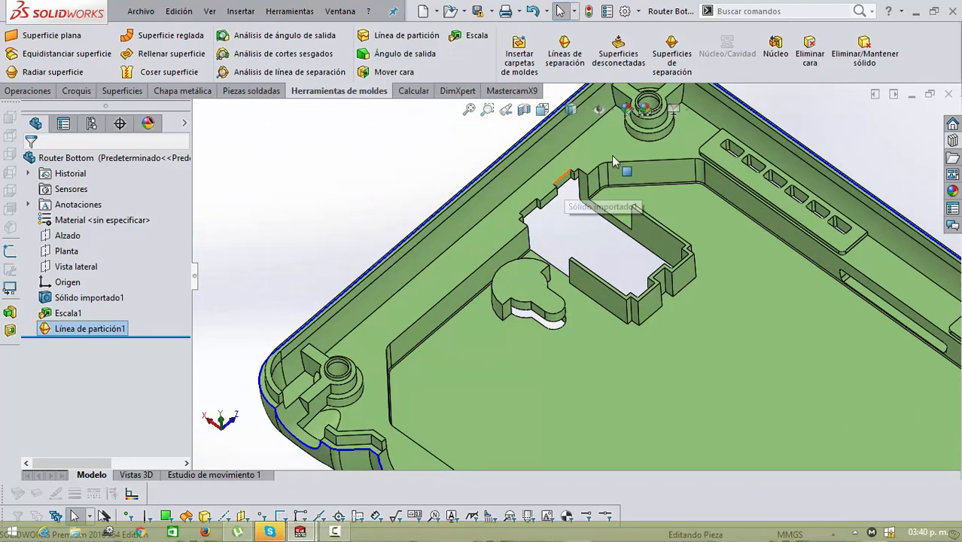
scroll(583, 188, up, 2)
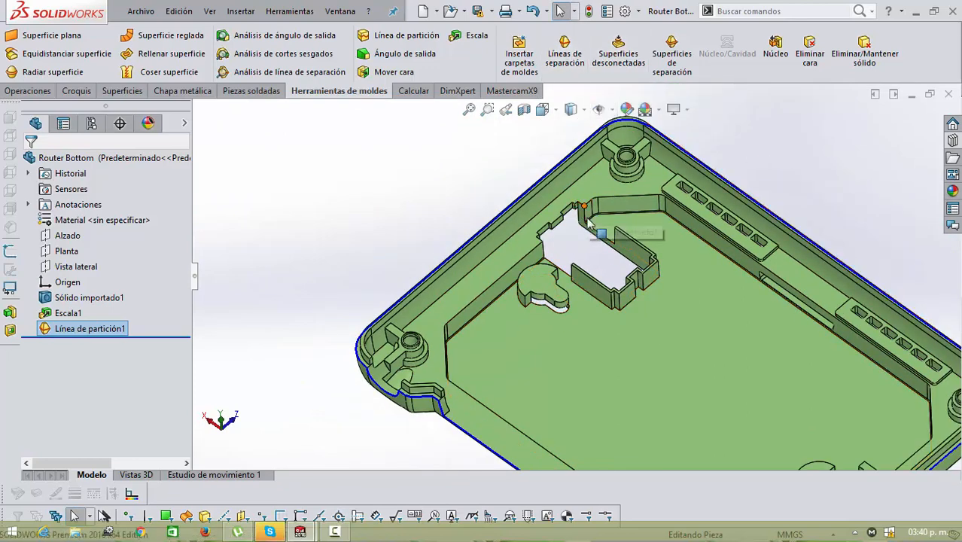
scroll(579, 275, down, 3)
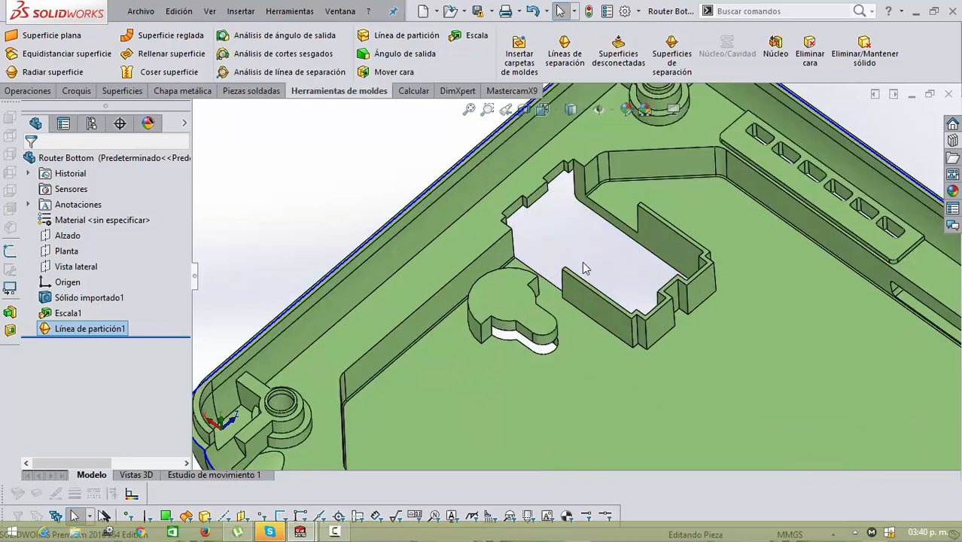
scroll(586, 268, up, 2)
Step: Start a second parting line from the short edge at the end of the large floor opening's notched side
click(564, 49)
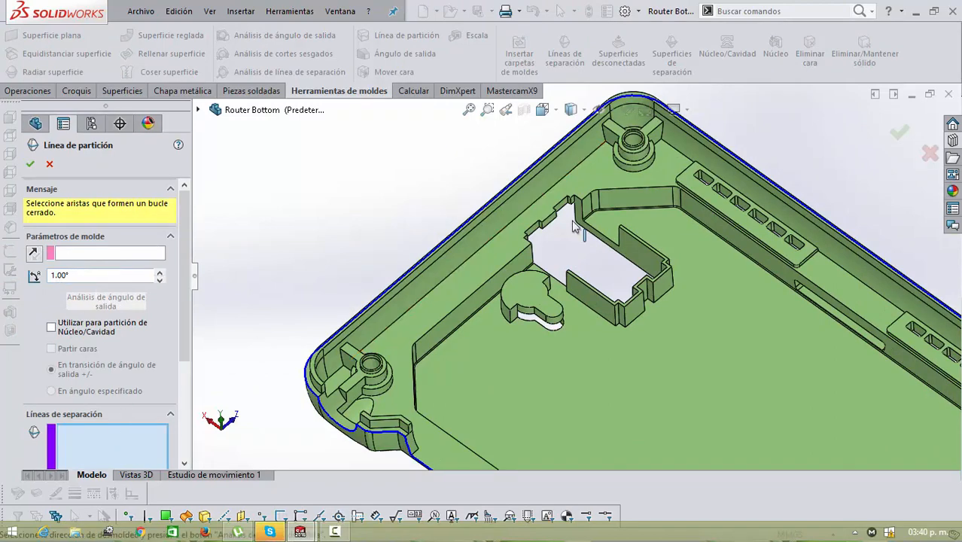
scroll(468, 275, down, 5)
scroll(468, 274, up, 3)
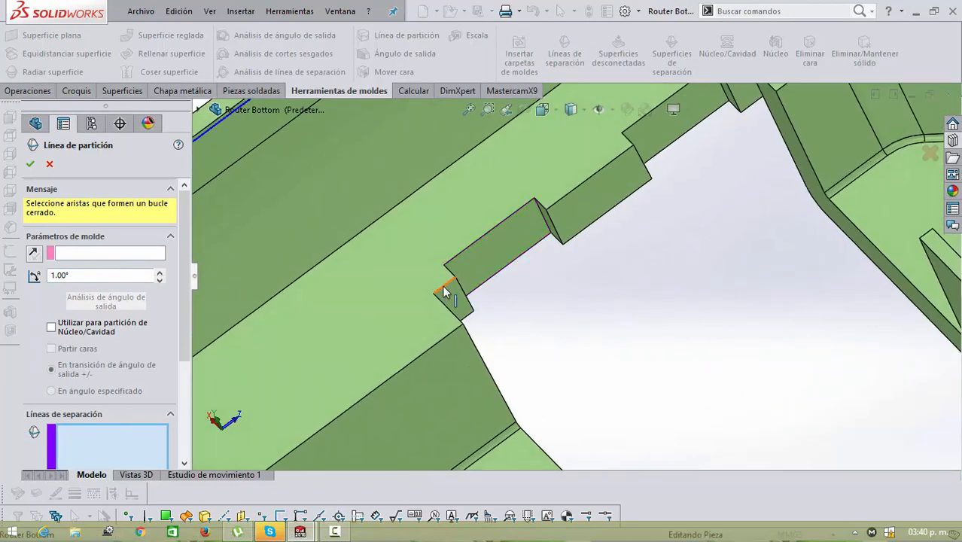
click(452, 272)
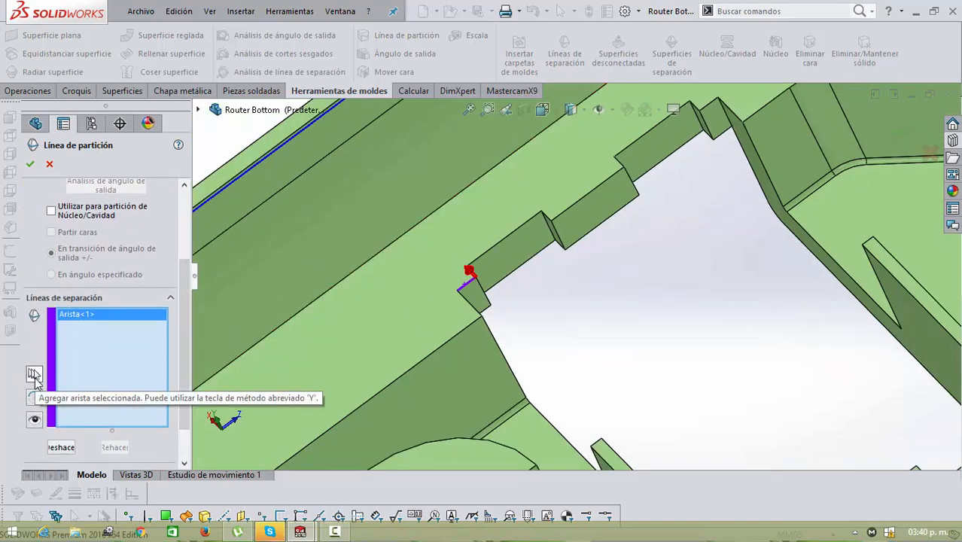
Step: Extend the parting line edge by edge along the upper notched edges of the opening's stepped side, up to the adjoining tall wall
click(34, 375)
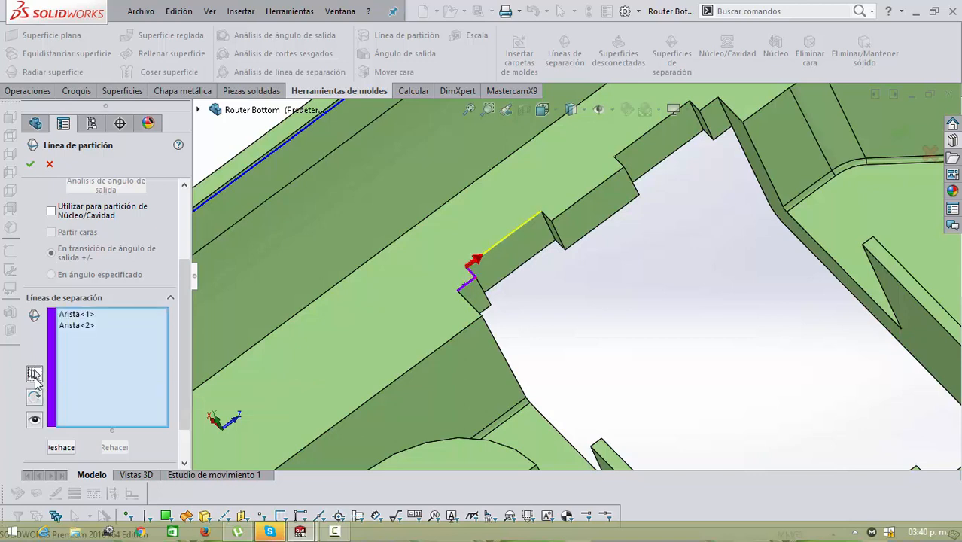
click(34, 375)
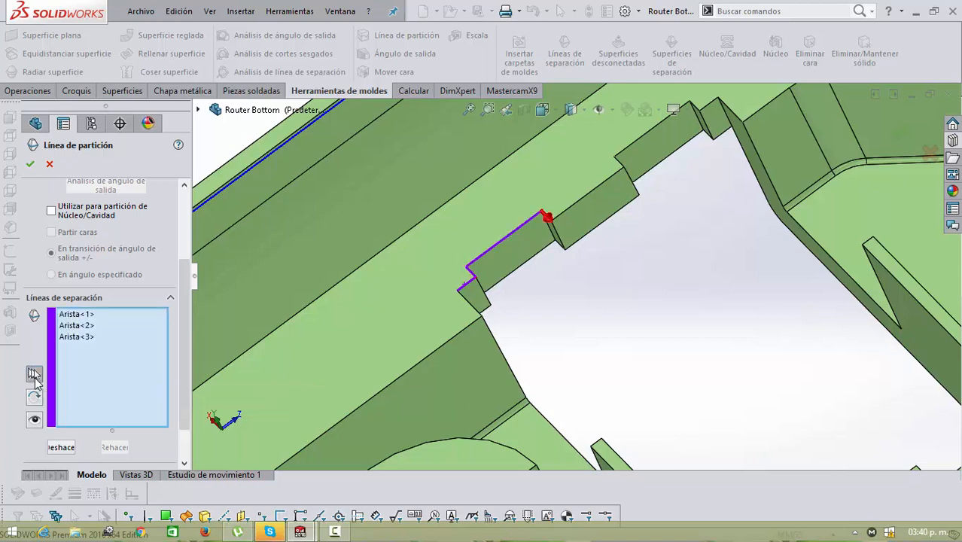
click(34, 375)
click(34, 374)
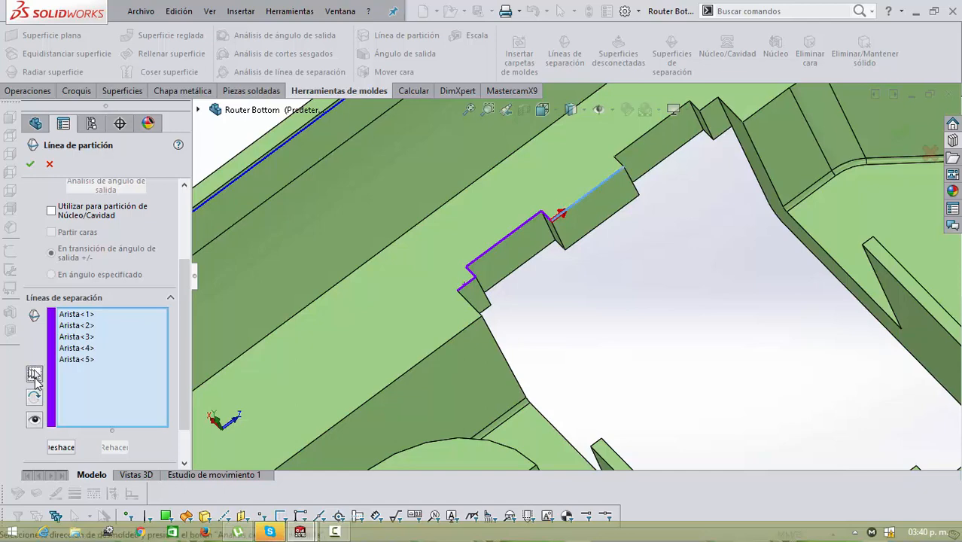
click(34, 373)
click(34, 374)
click(33, 374)
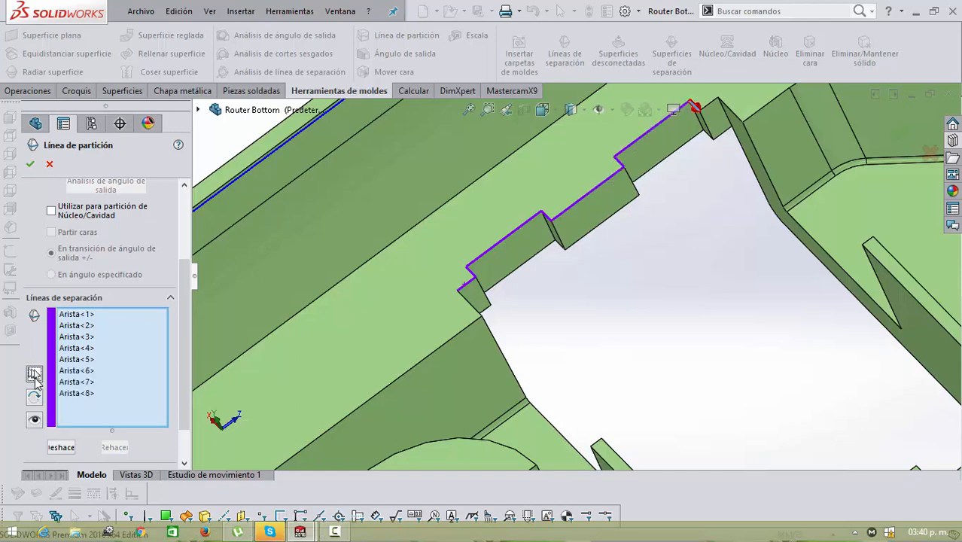
click(34, 374)
click(34, 373)
Step: Route the parting line down the wall's vertical edge, around the small corner fillet and along the straight edge beside the opening
scroll(454, 335, up, 2)
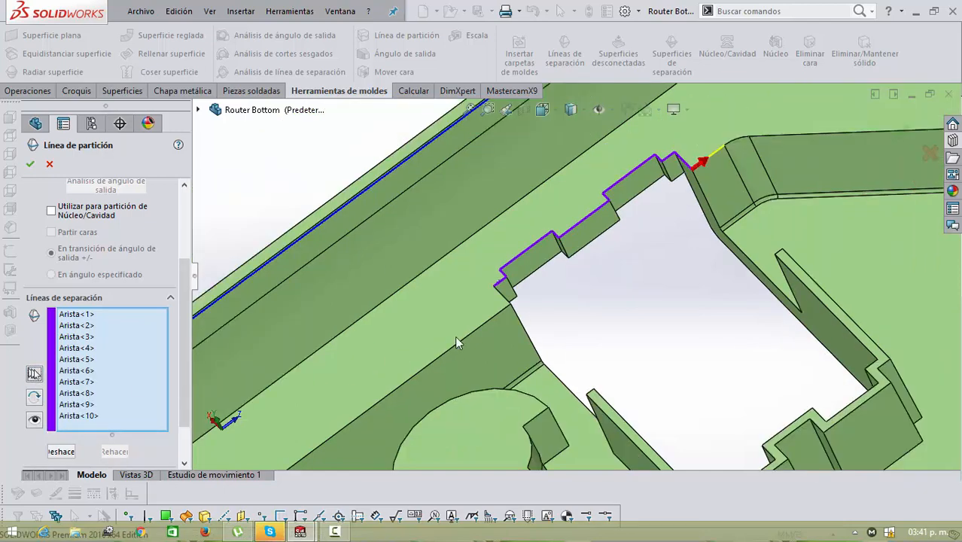
scroll(696, 166, down, 2)
scroll(771, 121, down, 2)
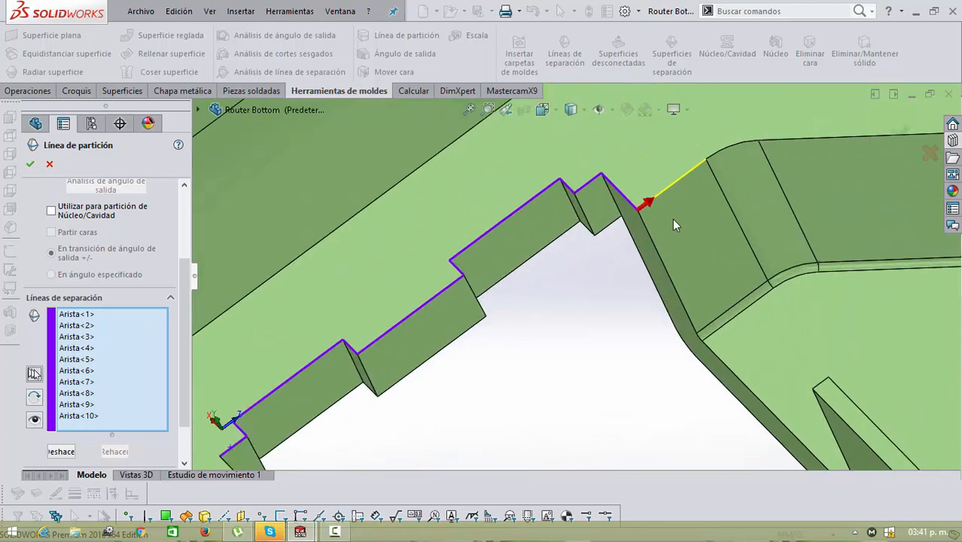
click(34, 398)
click(34, 374)
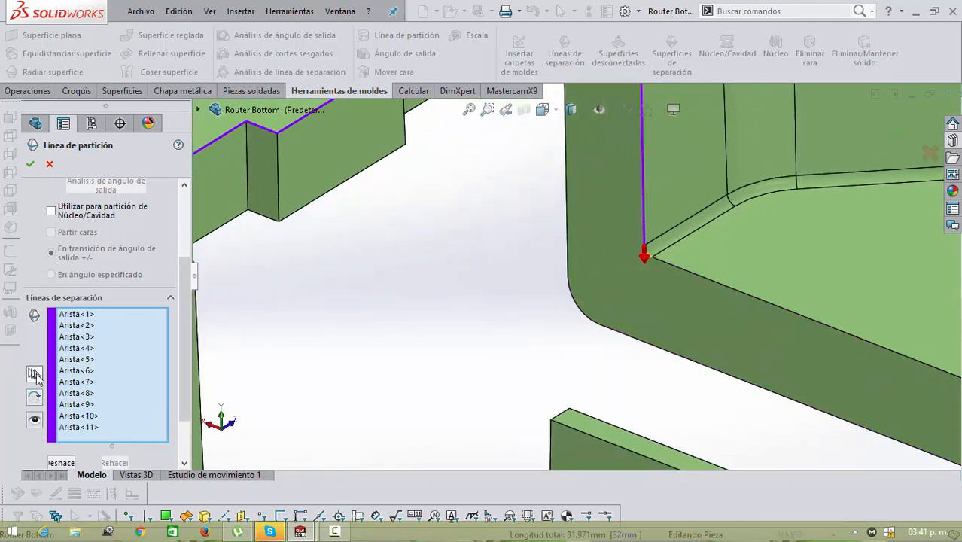
click(34, 374)
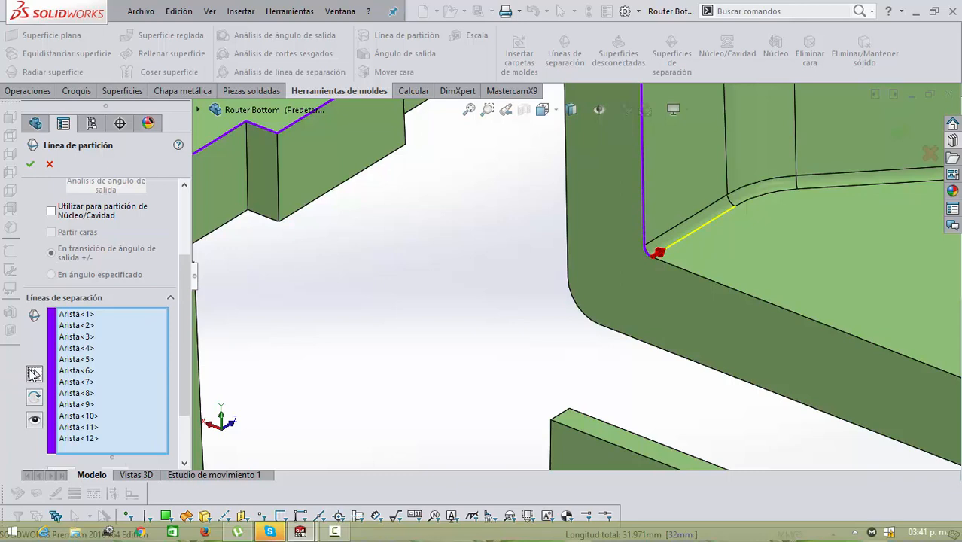
click(34, 397)
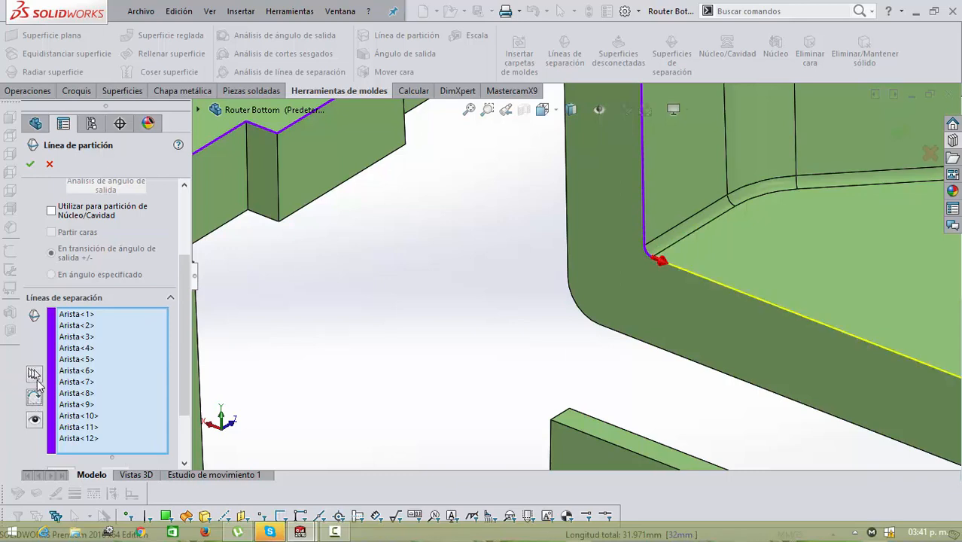
click(34, 374)
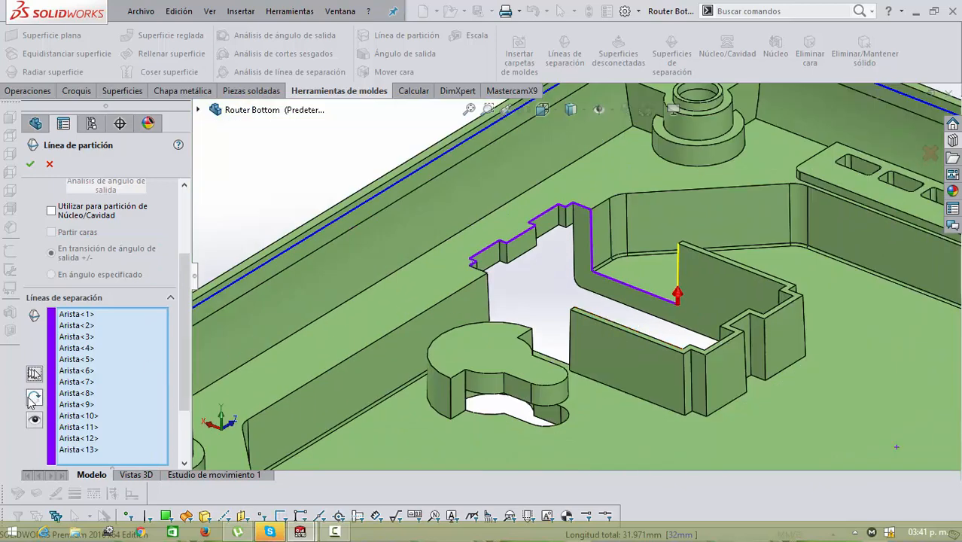
Step: Continue the parting line up the raised wall and along the inner top edges around the opening's notched end to the opposite wall's tip
click(33, 374)
click(35, 375)
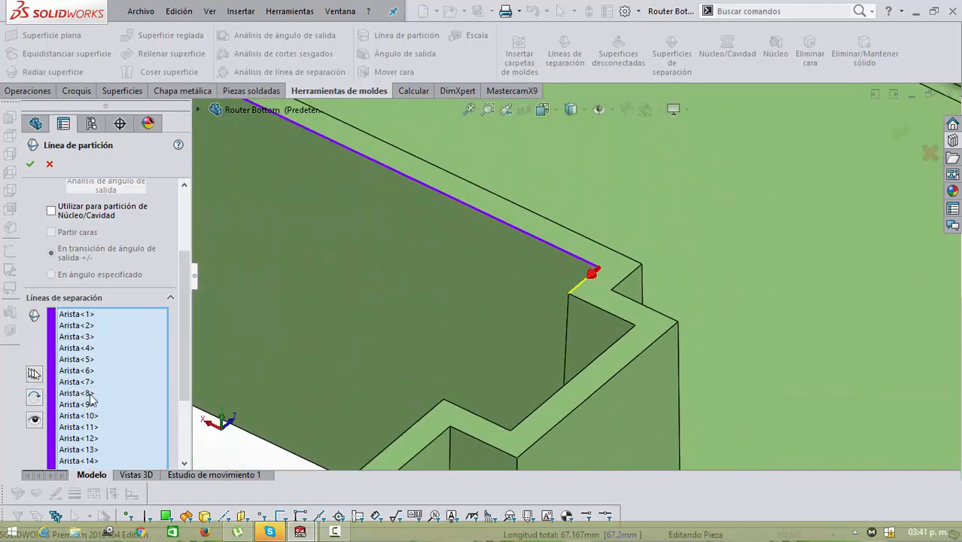
click(33, 374)
click(34, 374)
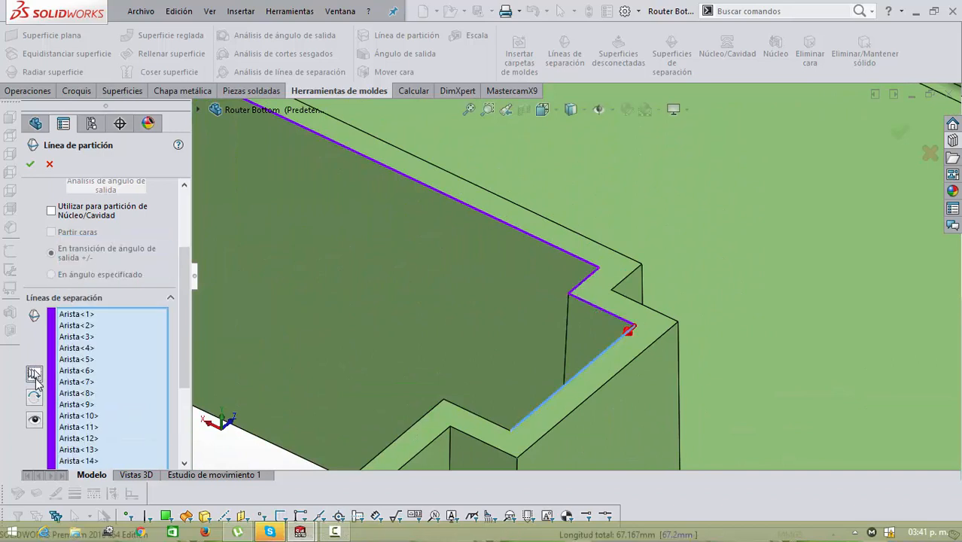
click(34, 374)
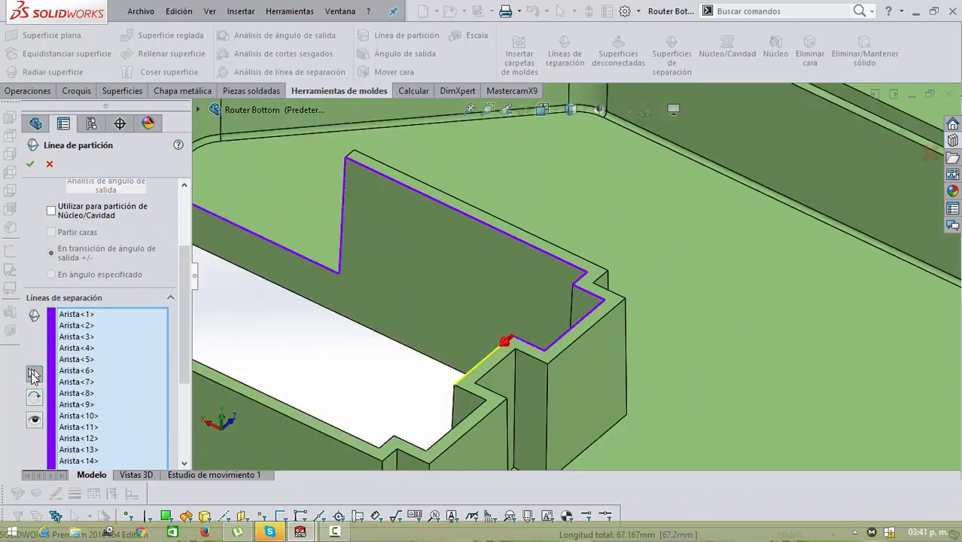
click(34, 374)
click(34, 373)
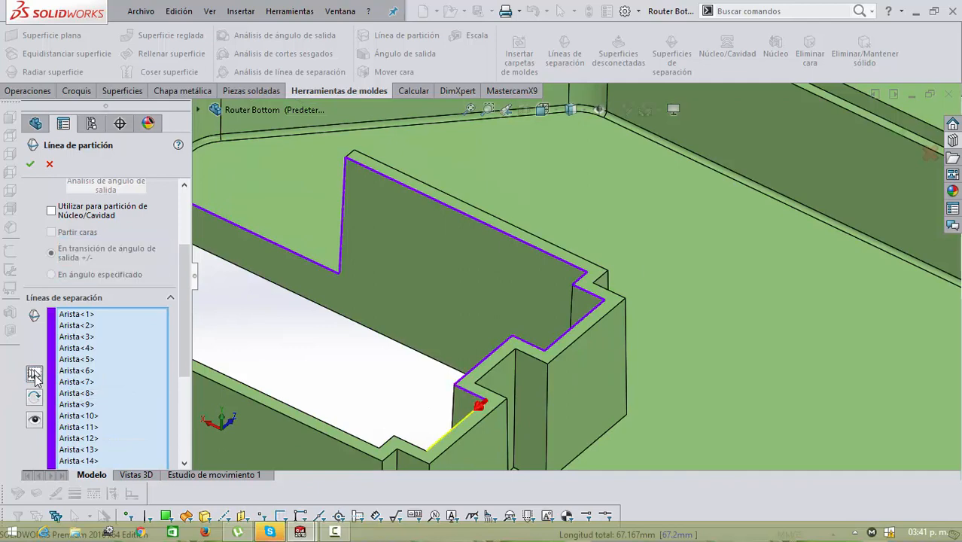
click(34, 374)
click(34, 374)
click(34, 374)
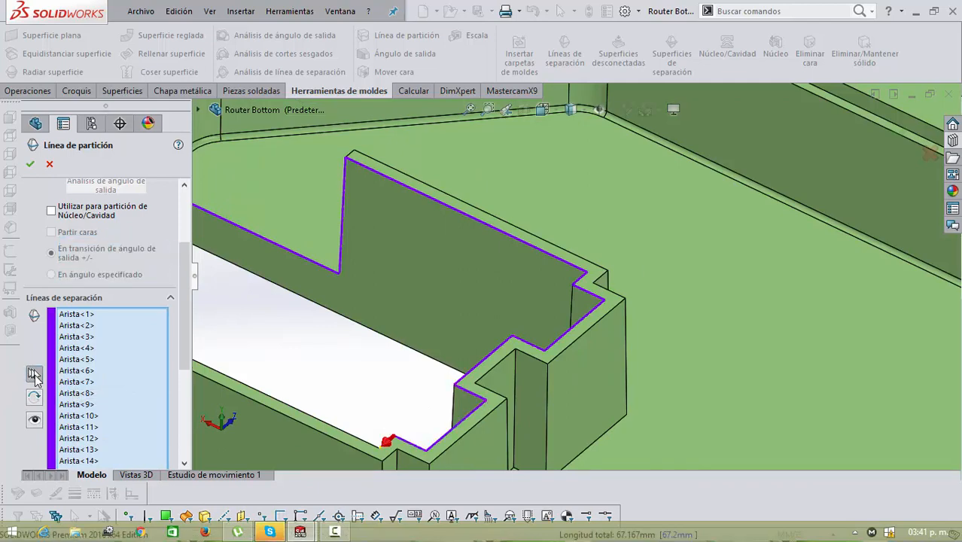
click(34, 374)
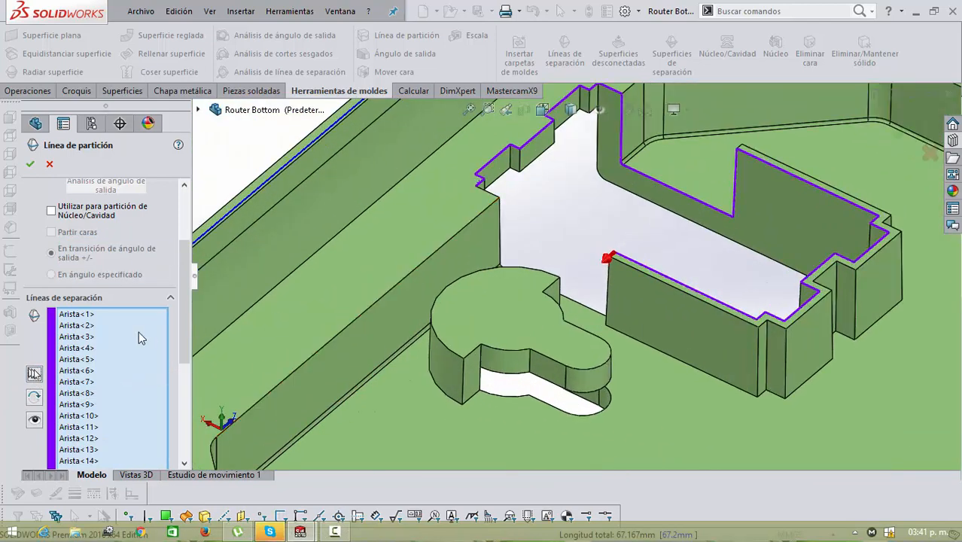
Step: Replace the short top edge at the wall's tip with the vertical end edge running down to the floor
click(34, 374)
scroll(624, 275, down, 6)
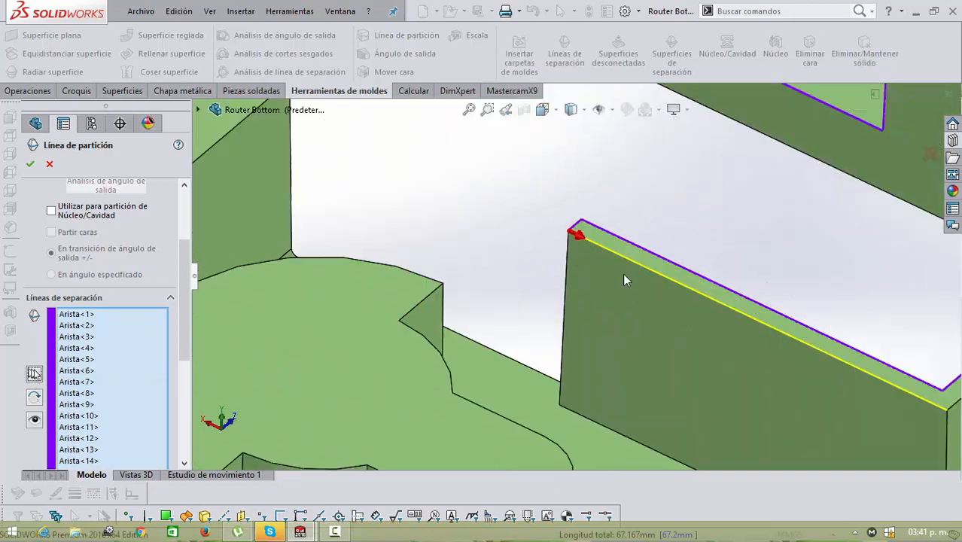
middle_drag(614, 249, 539, 212)
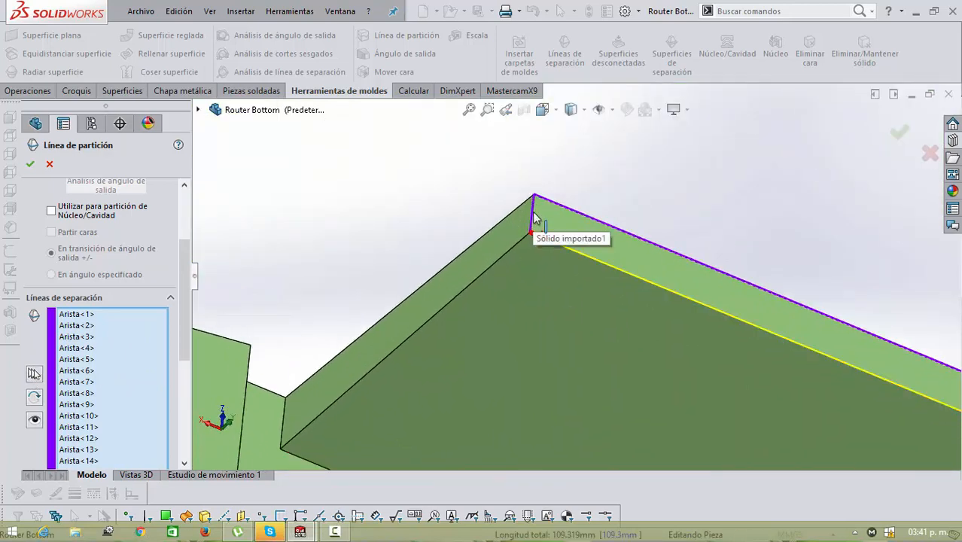
click(534, 212)
scroll(525, 210, down, 3)
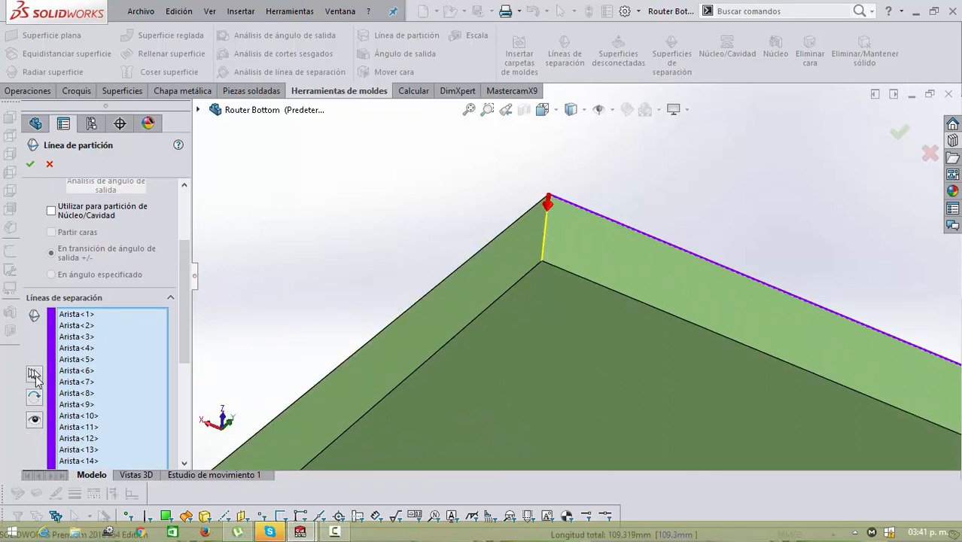
click(35, 398)
click(33, 375)
Step: Redirect the parting line at the wall's base and extend it along the opening's straight floor edge to the sloped side wall
scroll(368, 307, up, 3)
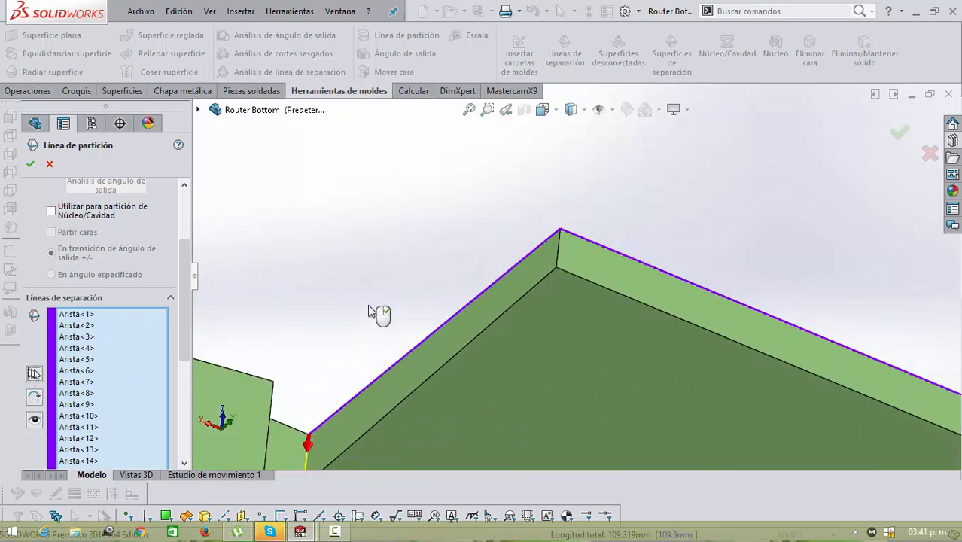
scroll(369, 307, up, 3)
middle_drag(511, 307, 521, 345)
scroll(503, 334, down, 3)
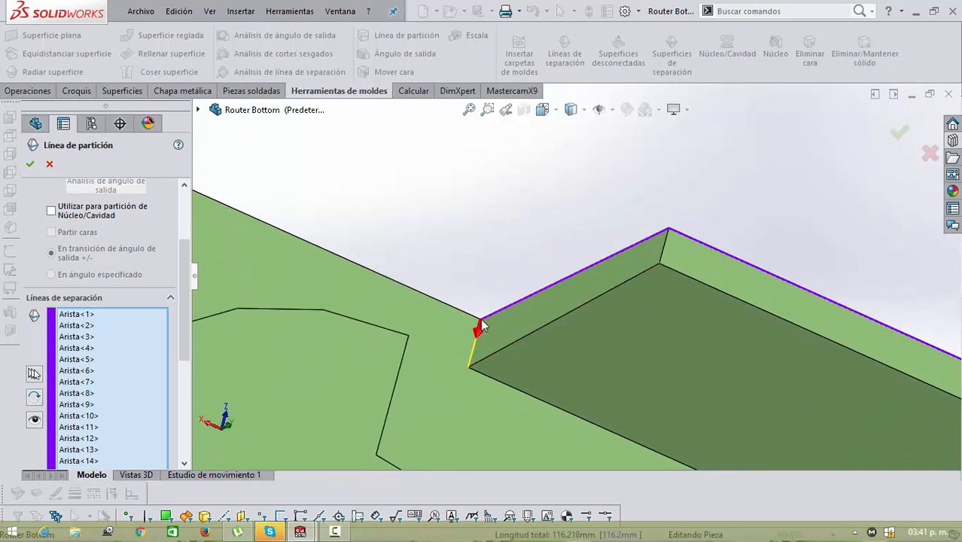
scroll(458, 333, down, 2)
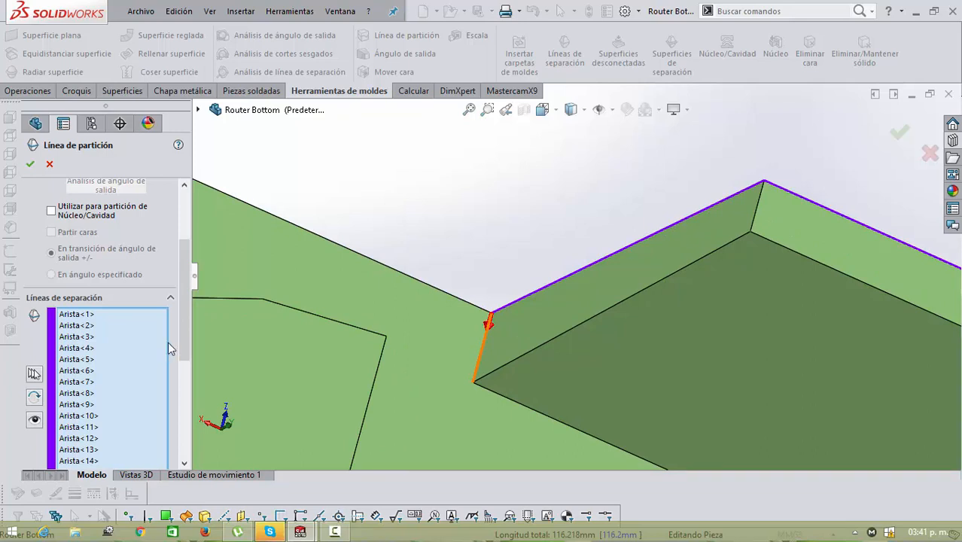
middle_drag(226, 315, 277, 309)
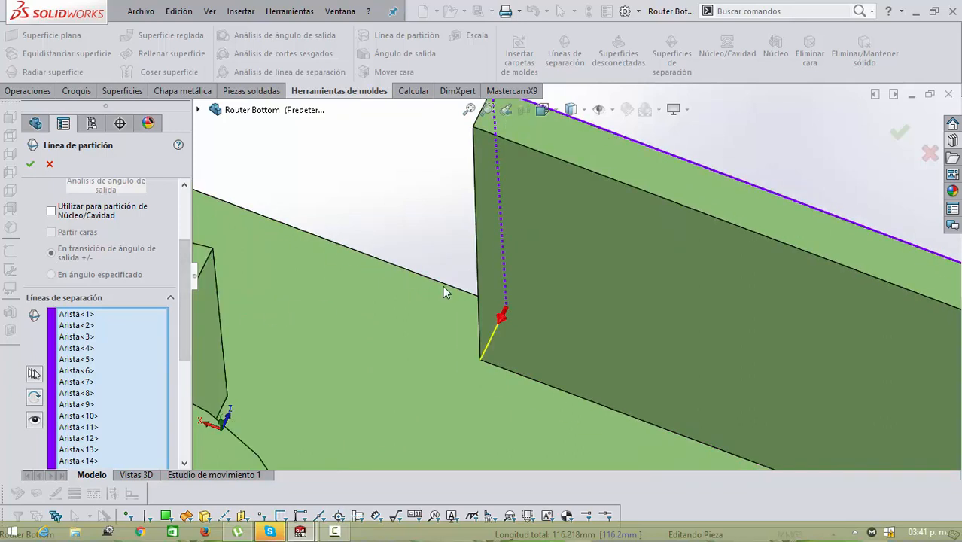
middle_drag(414, 282, 444, 286)
key(n)
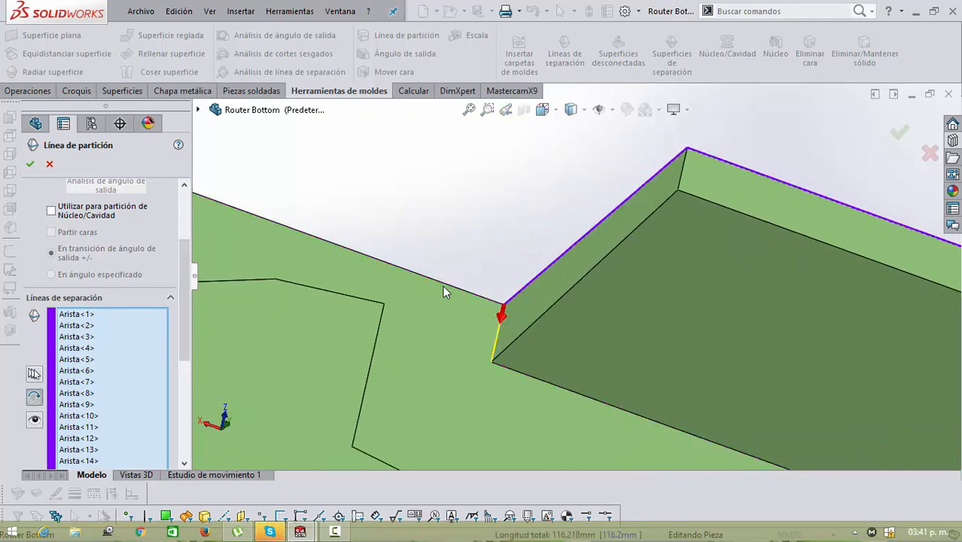
key(y)
key(y)
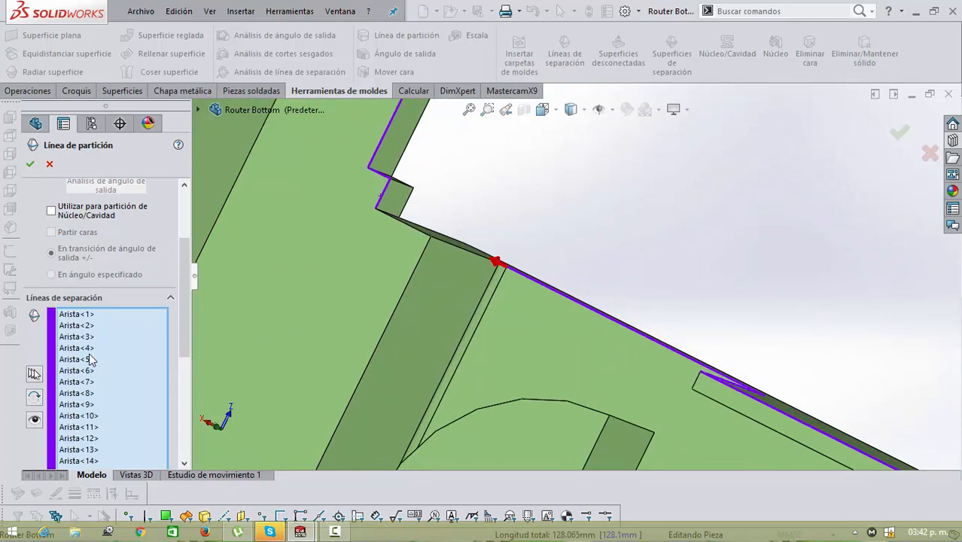
Step: Add the remaining edges up the side wall to the starting edge, closing the loop around the opening, and accept the parting line
key(y)
key(n)
key(y)
key(y)
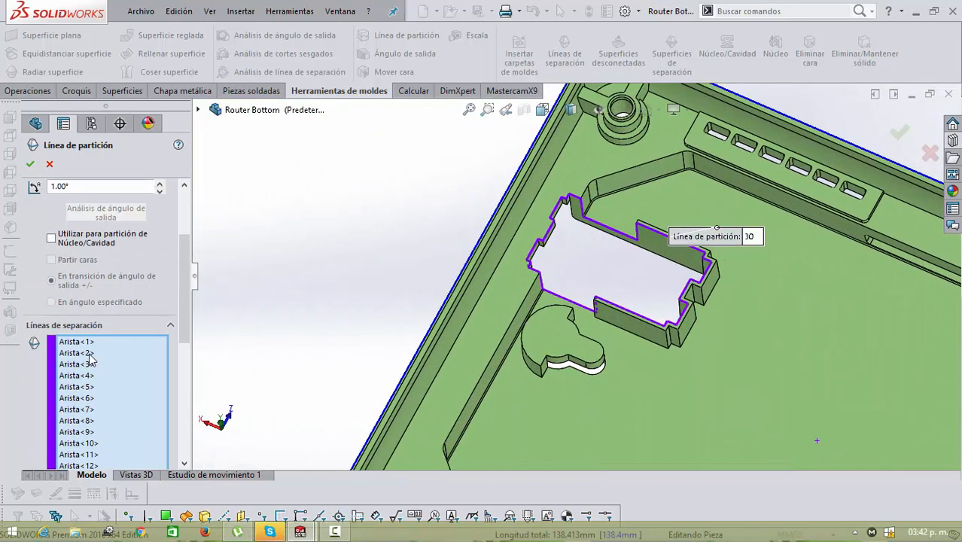
key(Return)
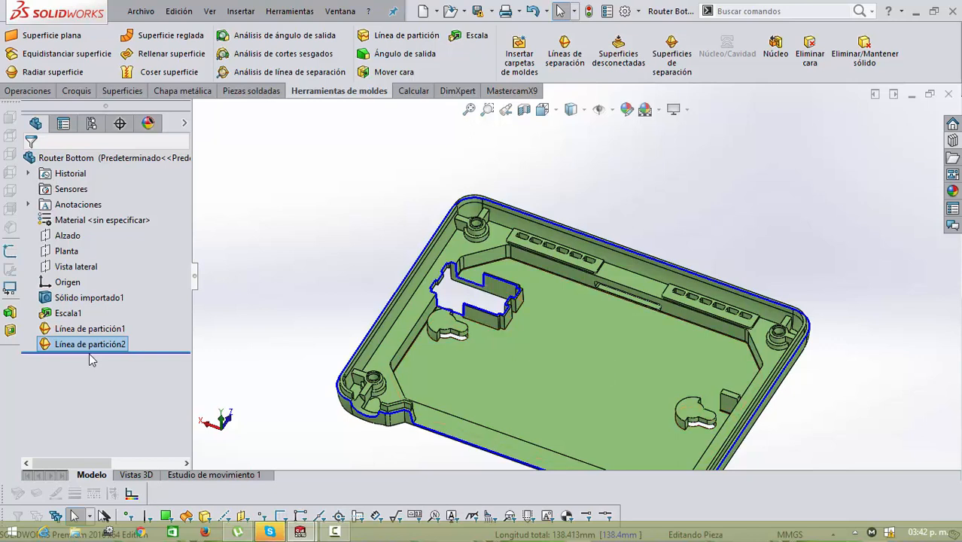
Step: Close all of the part's openings with shut-off surfaces, using tangent patches on the large notched opening and the two rounded hook slots
scroll(492, 298, down, 4)
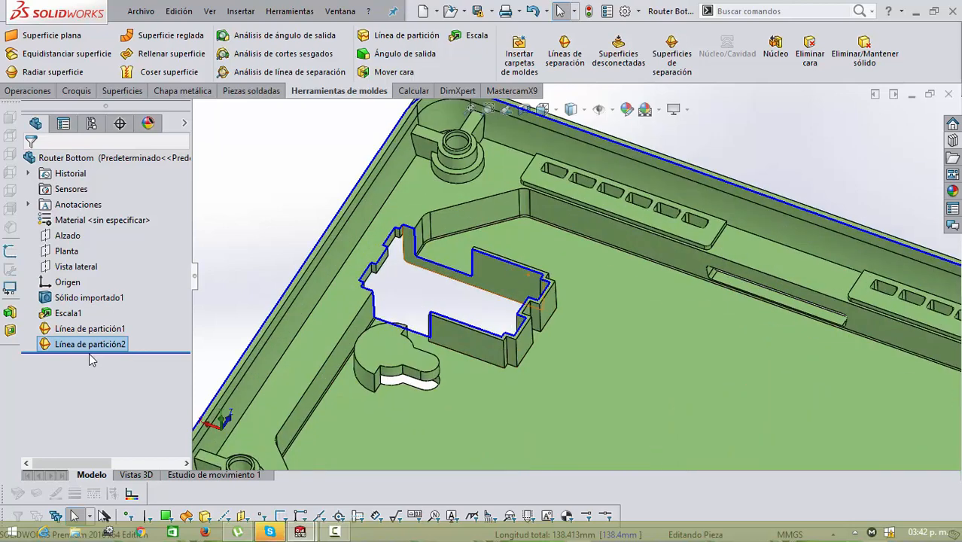
key(f)
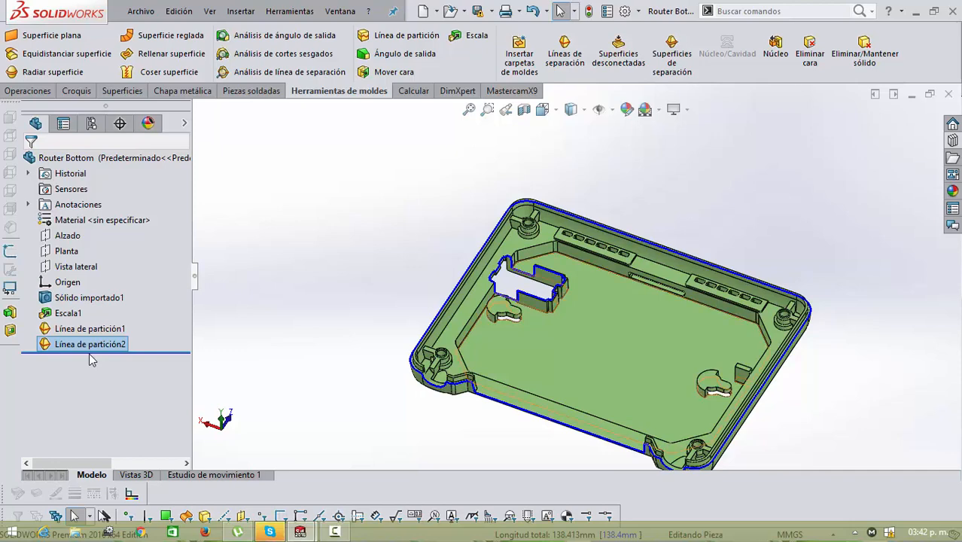
scroll(544, 294, down, 2)
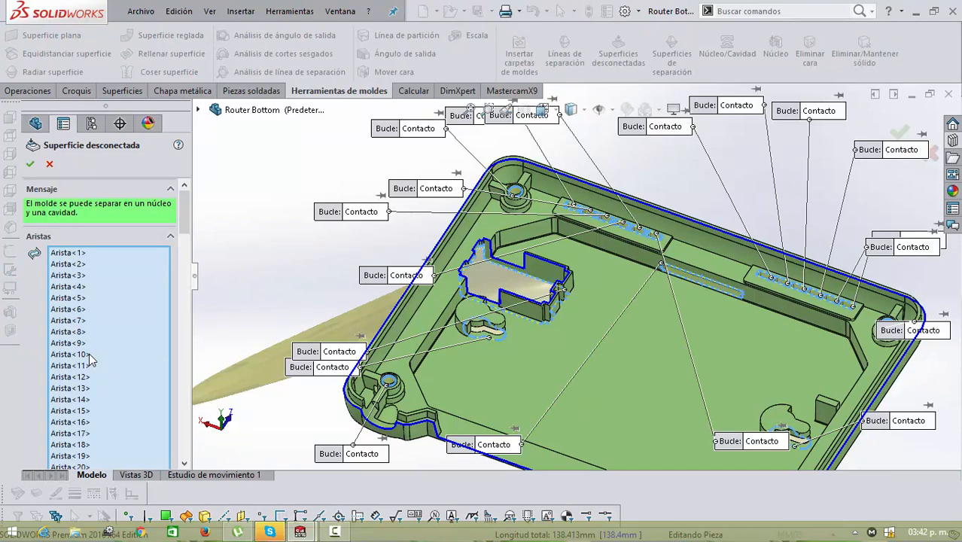
scroll(561, 322, up, 2)
scroll(624, 391, down, 2)
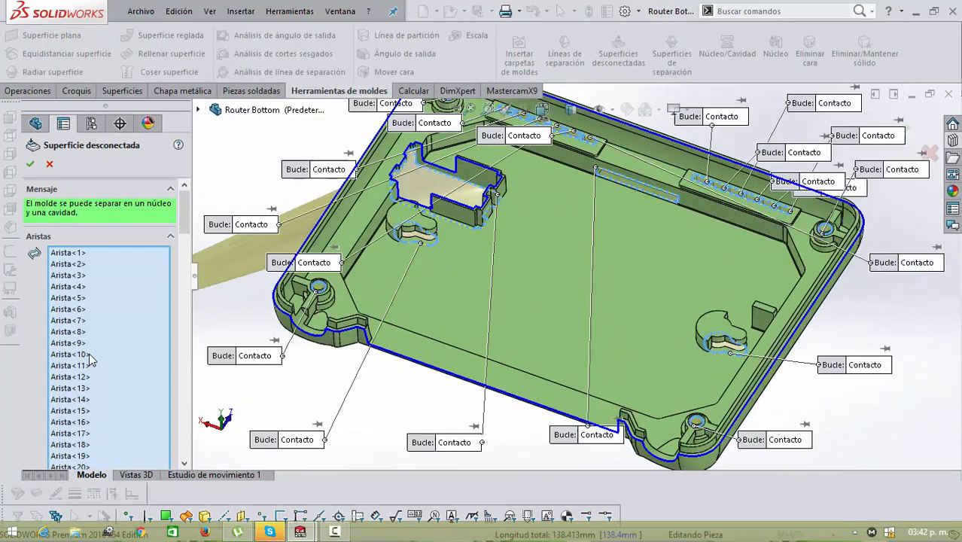
scroll(572, 316, up, 1)
scroll(222, 111, down, 2)
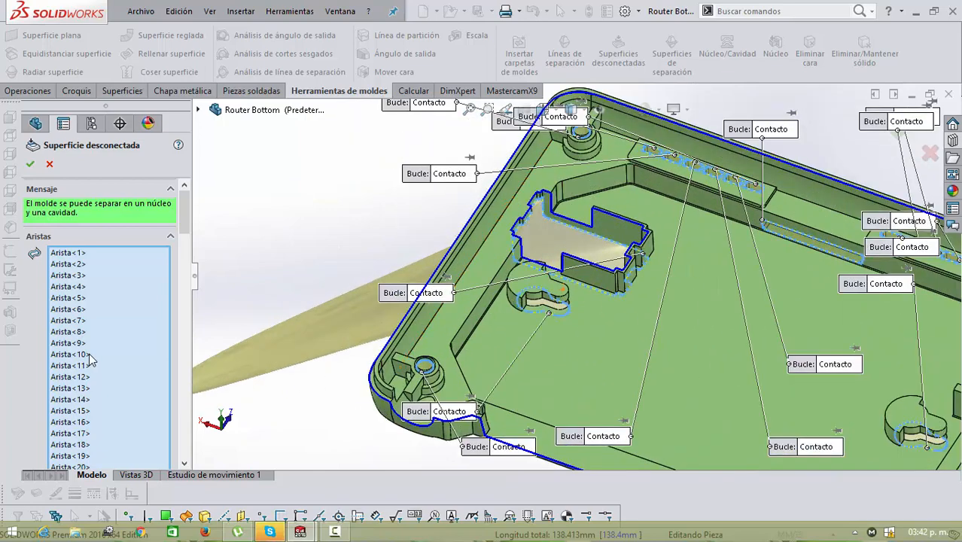
middle_drag(481, 295, 536, 294)
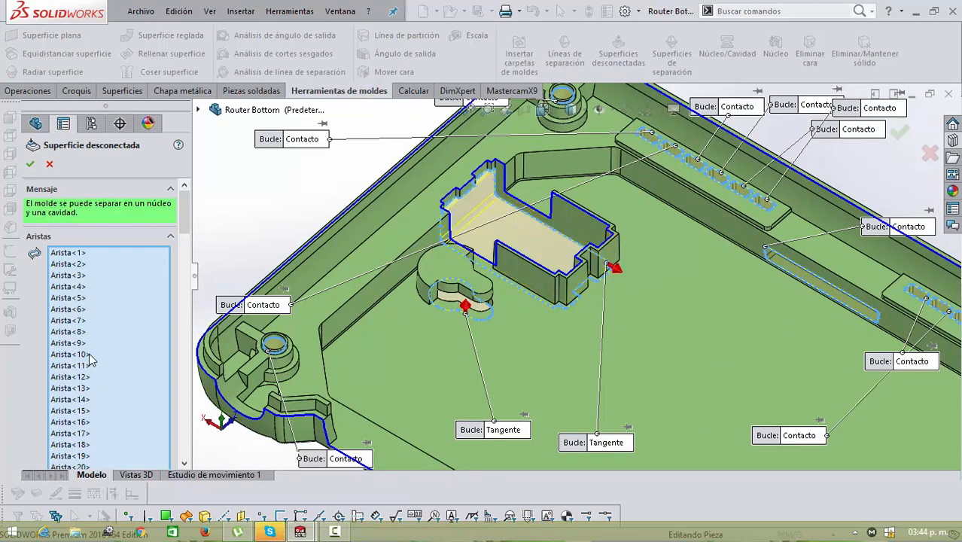
key(z)
key(z)
key(z)
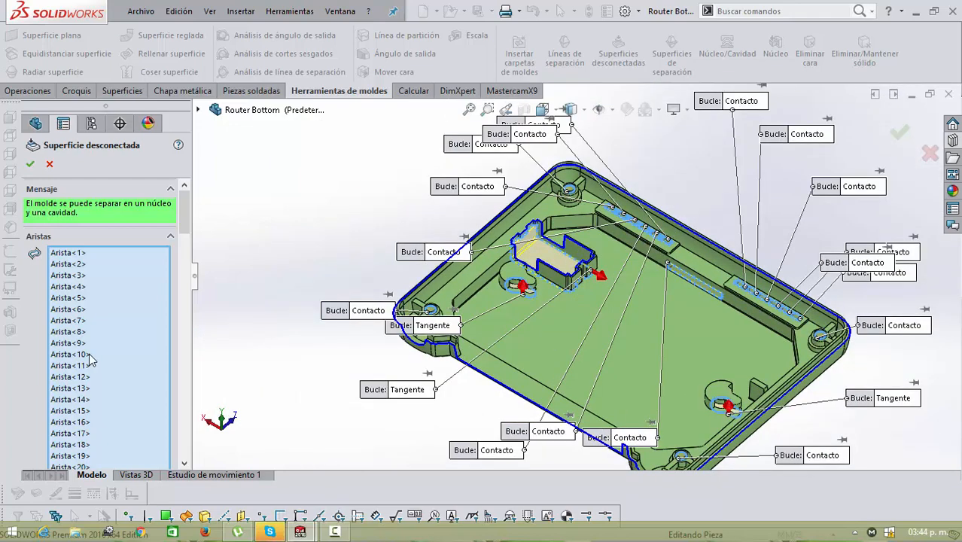
key(Return)
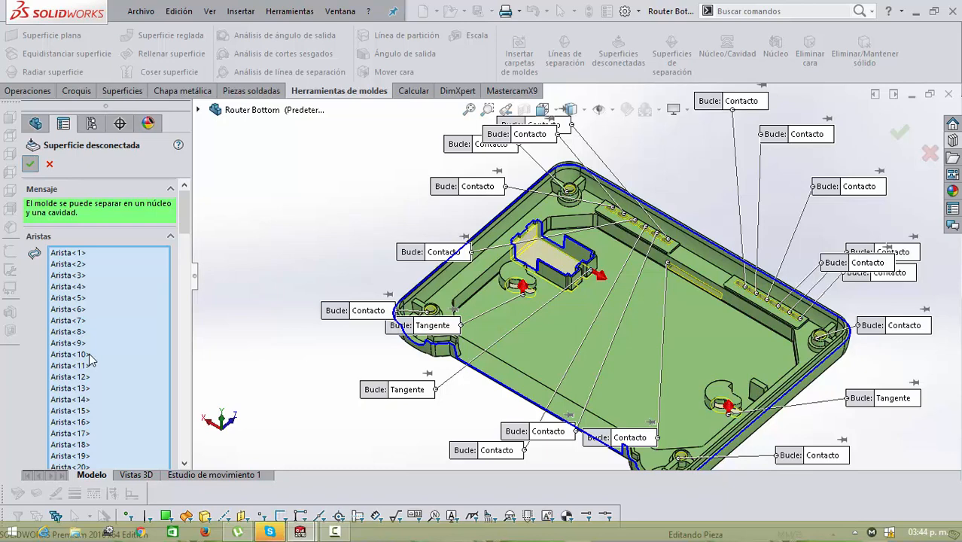
key(z)
key(z)
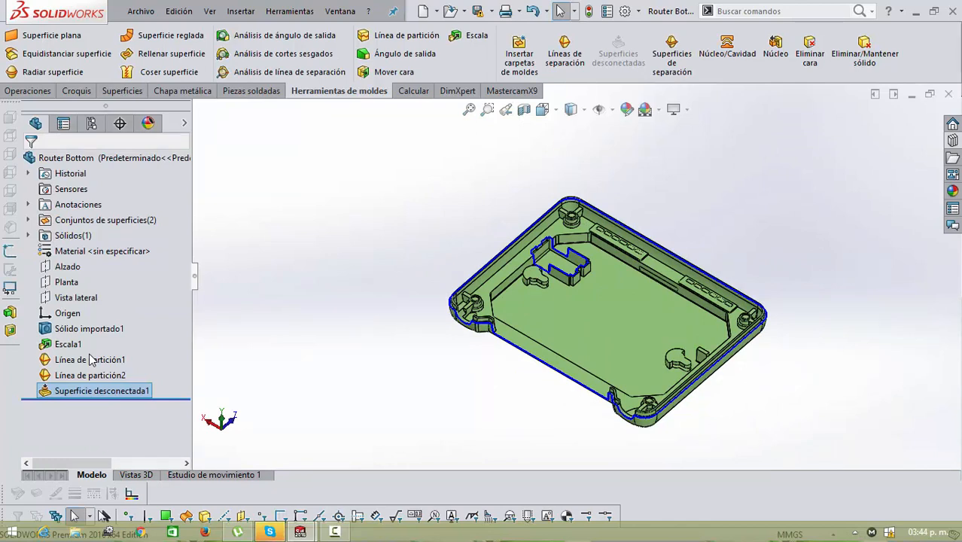
Step: Try a parting surface from the outer parting line, perpendicular to pull, with a 15 mm distance
click(671, 56)
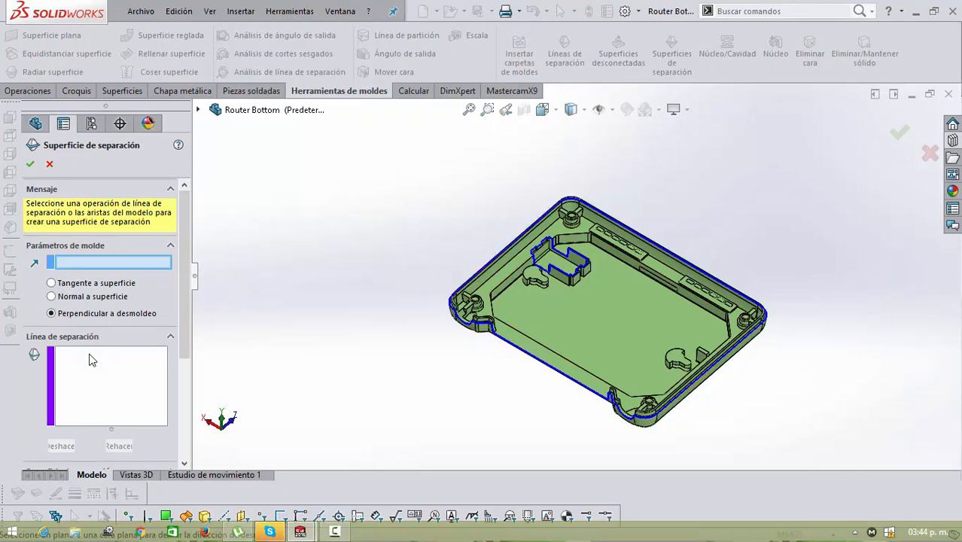
key(Escape)
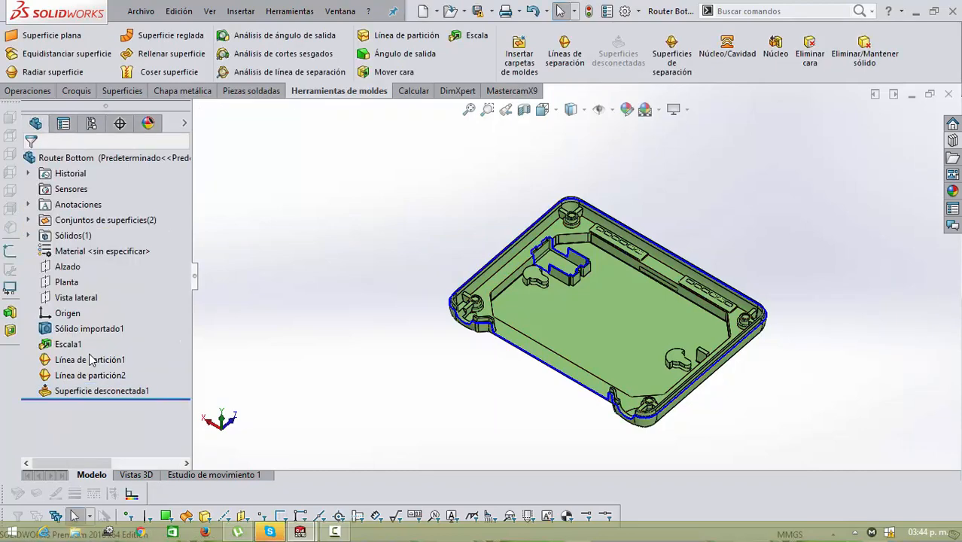
click(90, 360)
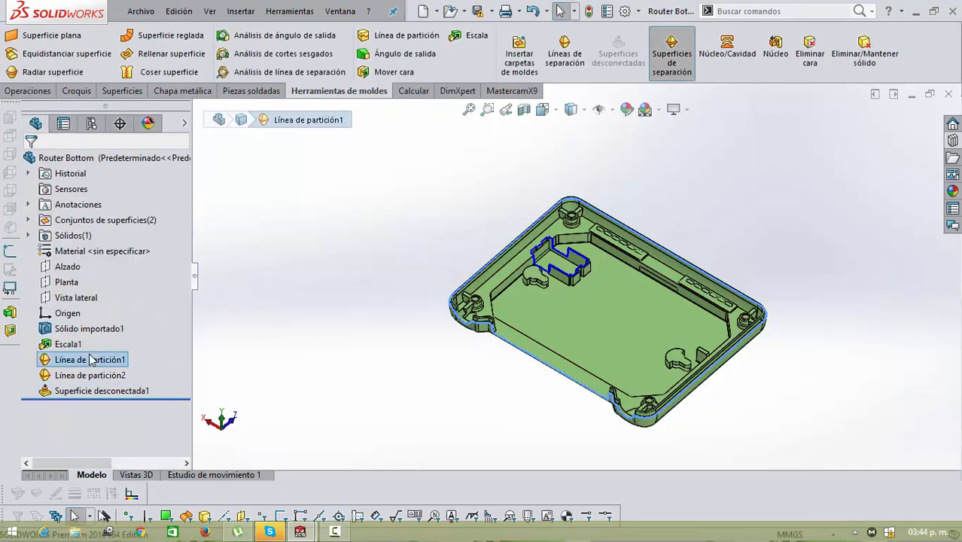
key(Return)
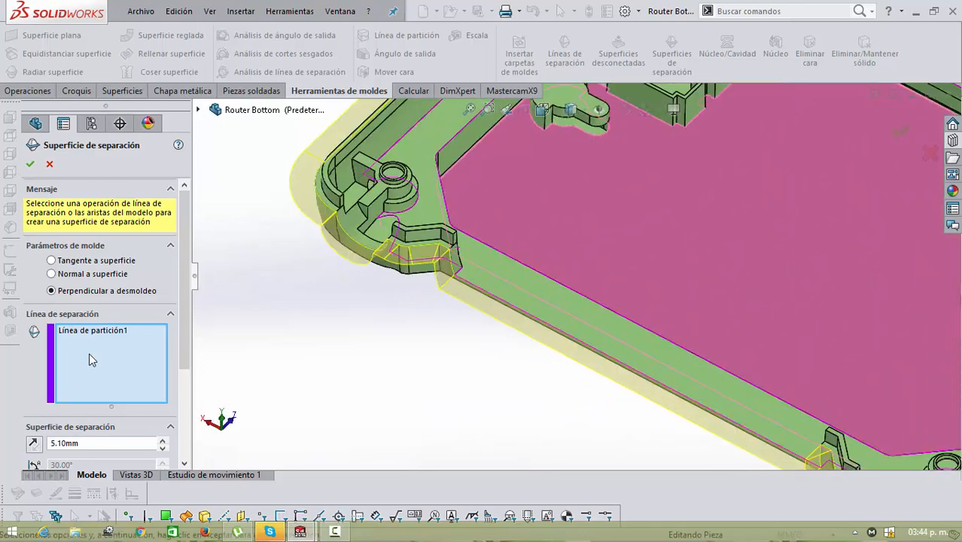
scroll(89, 359, down, 2)
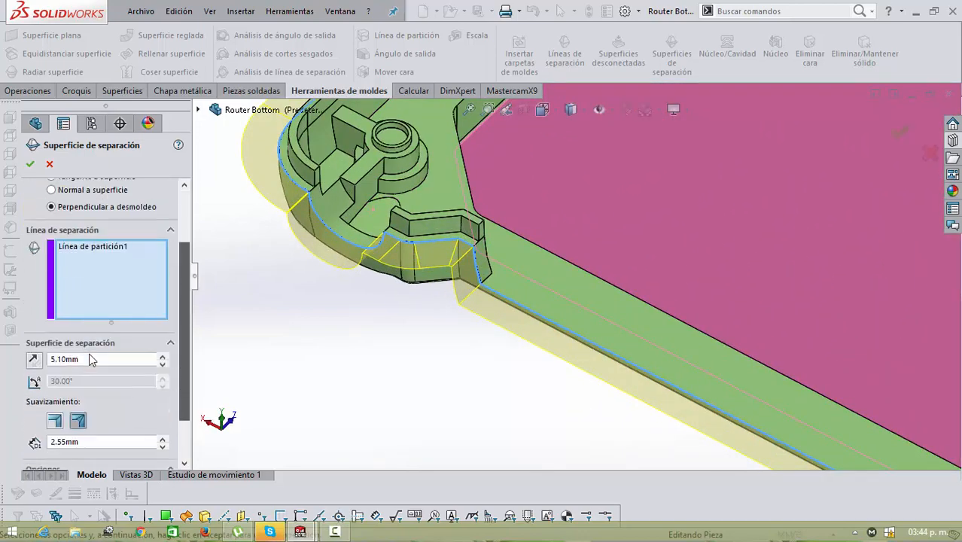
scroll(89, 353, down, 1)
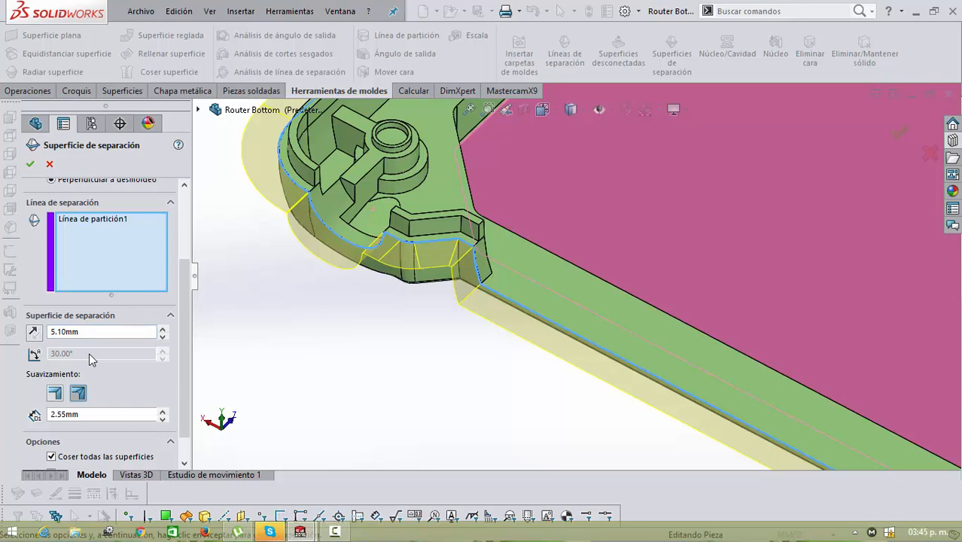
drag(59, 331, 23, 317)
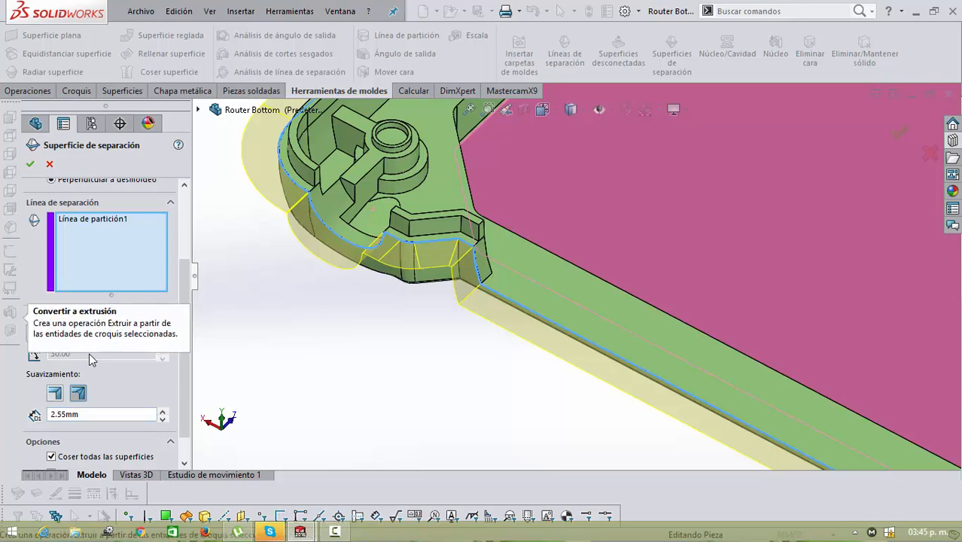
text(15)
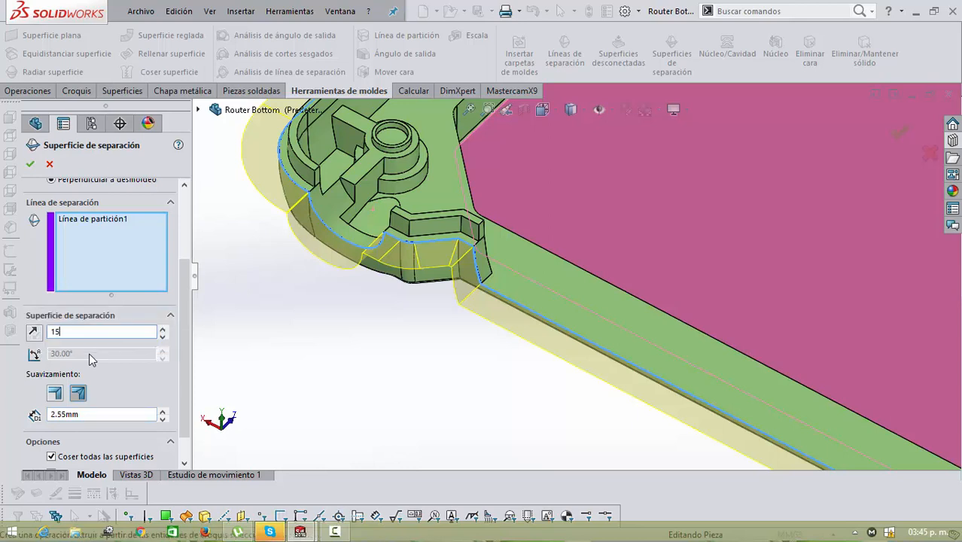
key(Return)
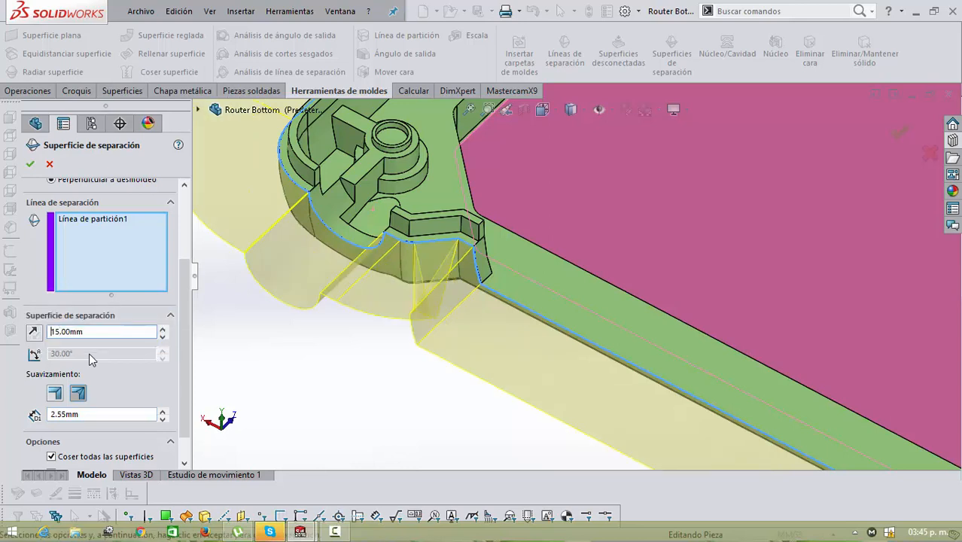
Step: Examine the parting surface preview around the two notched corners and along the outer rim, and cancel the command
scroll(576, 276, up, 5)
scroll(444, 196, down, 5)
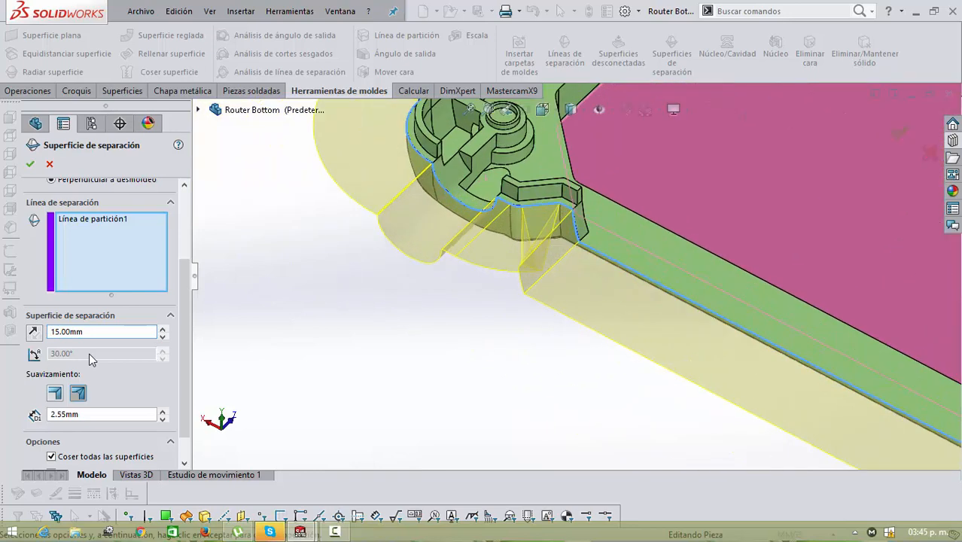
scroll(507, 238, down, 4)
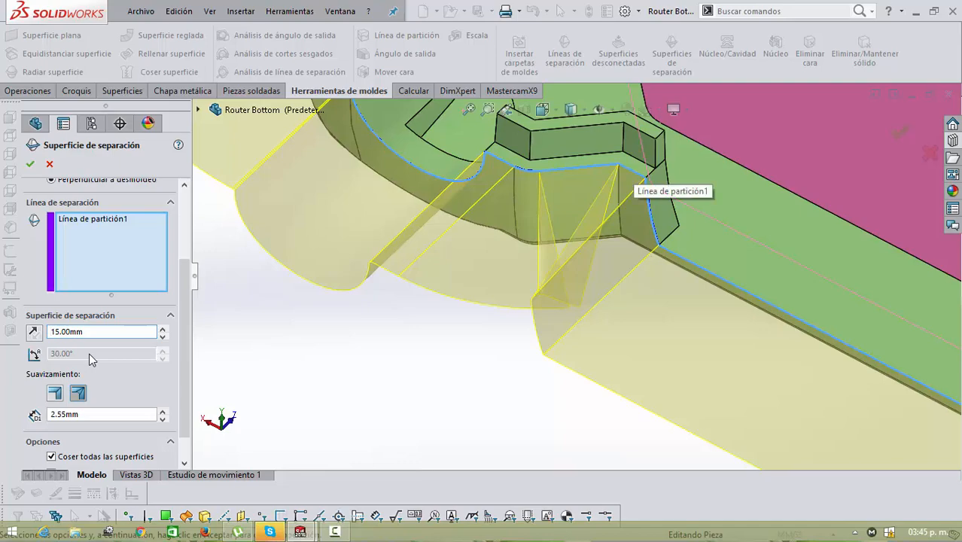
scroll(576, 276, up, 5)
scroll(647, 301, down, 4)
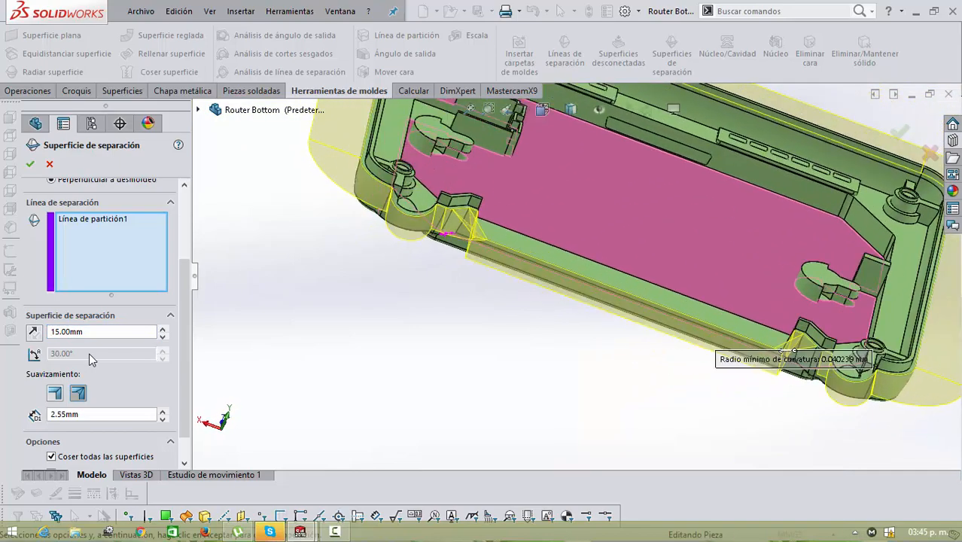
scroll(640, 362, down, 6)
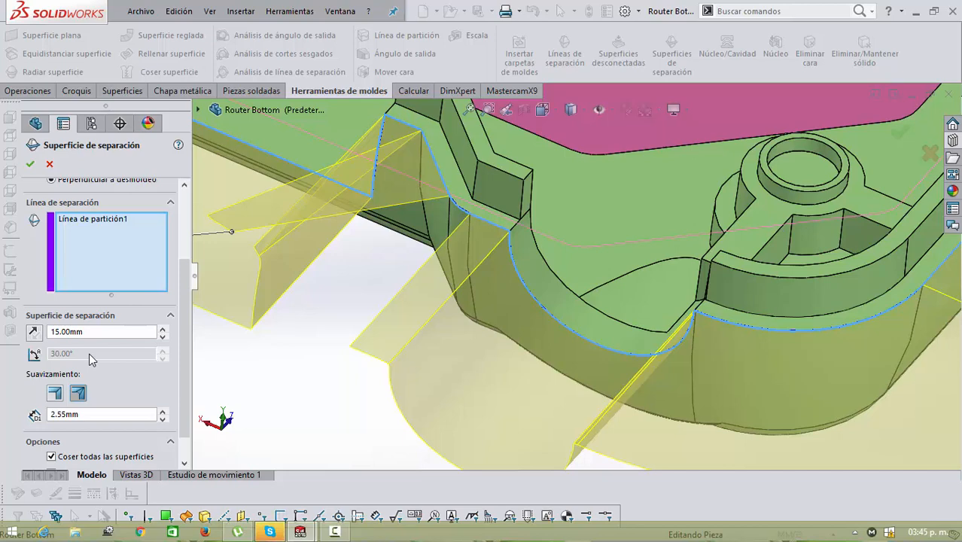
key(z)
key(z)
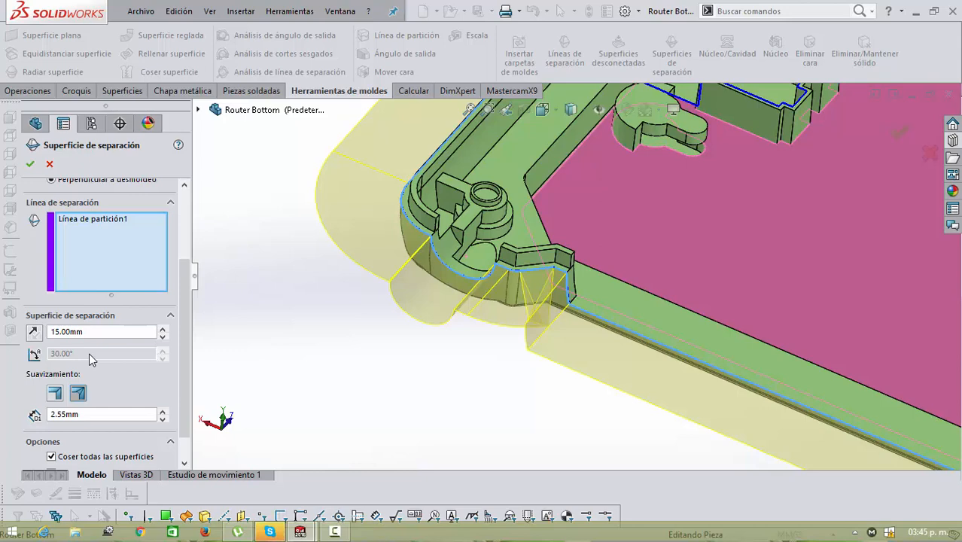
key(f)
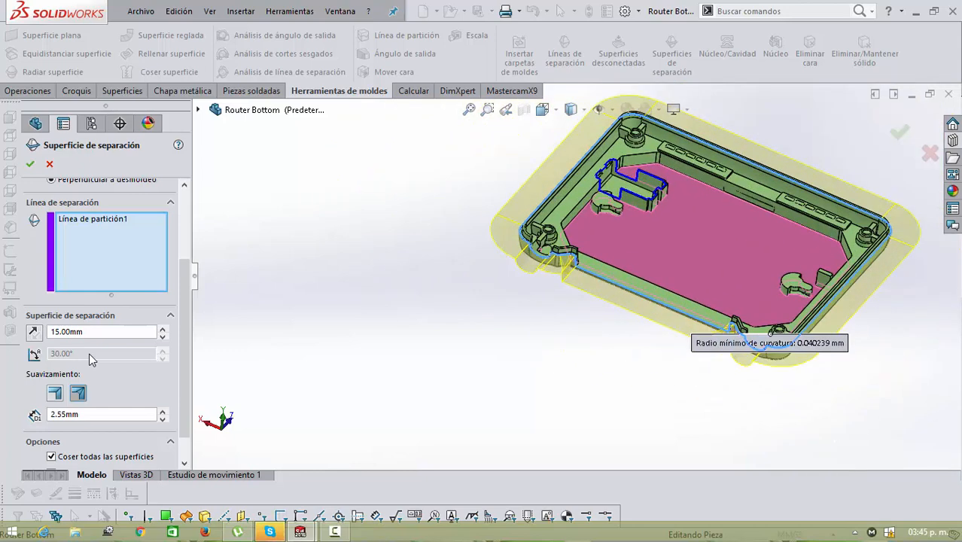
key(f)
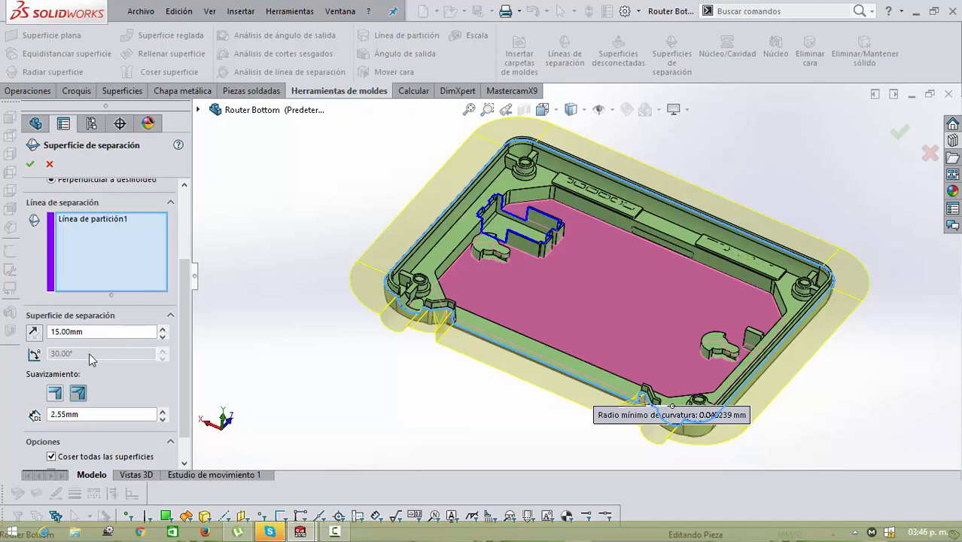
scroll(438, 331, up, 6)
scroll(585, 282, down, 8)
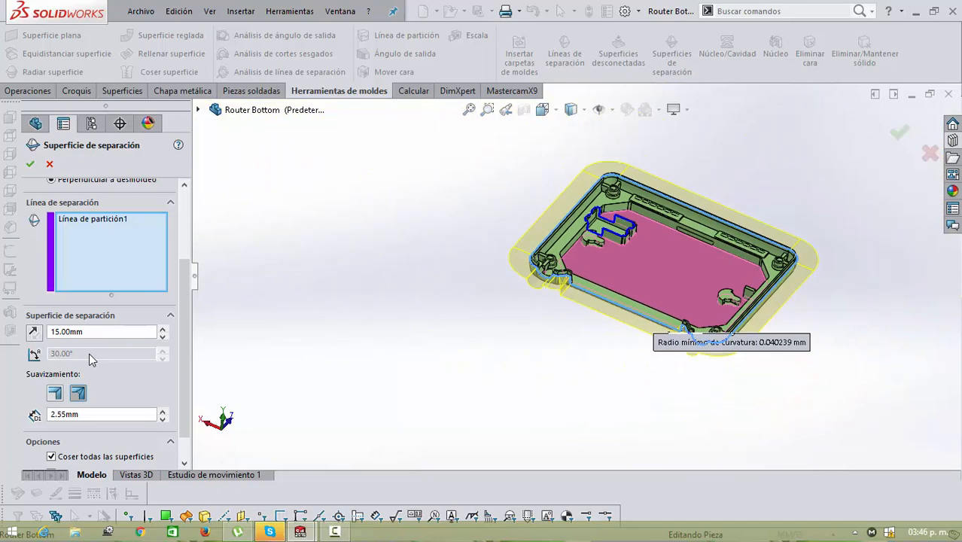
scroll(851, 283, down, 1)
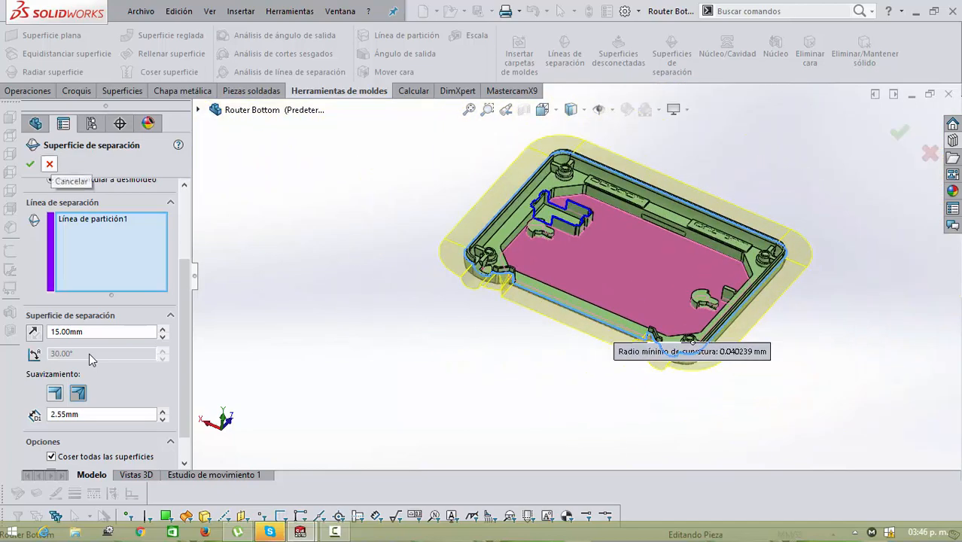
click(49, 164)
Step: Hide the solid body and the outer parting line
scroll(653, 346, down, 6)
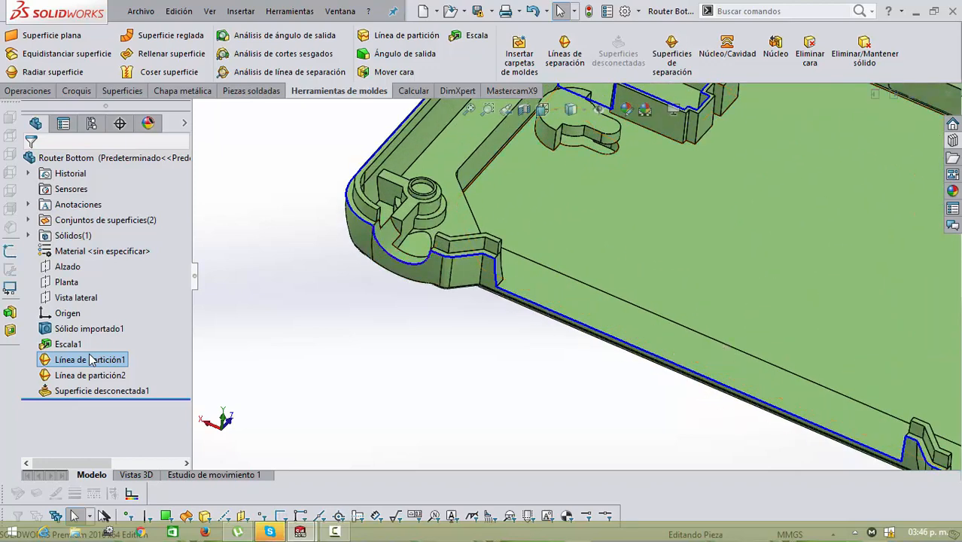
scroll(90, 359, up, 4)
scroll(89, 359, down, 3)
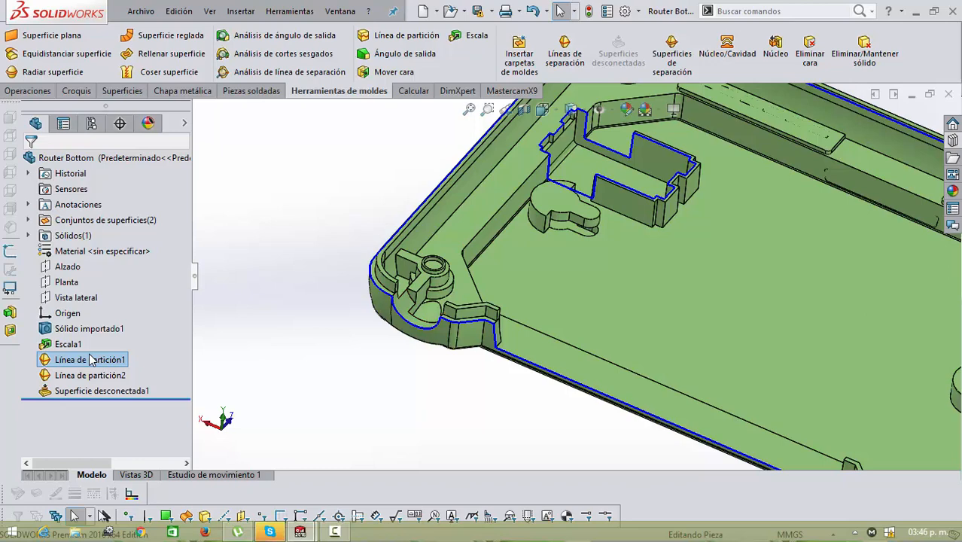
key(f)
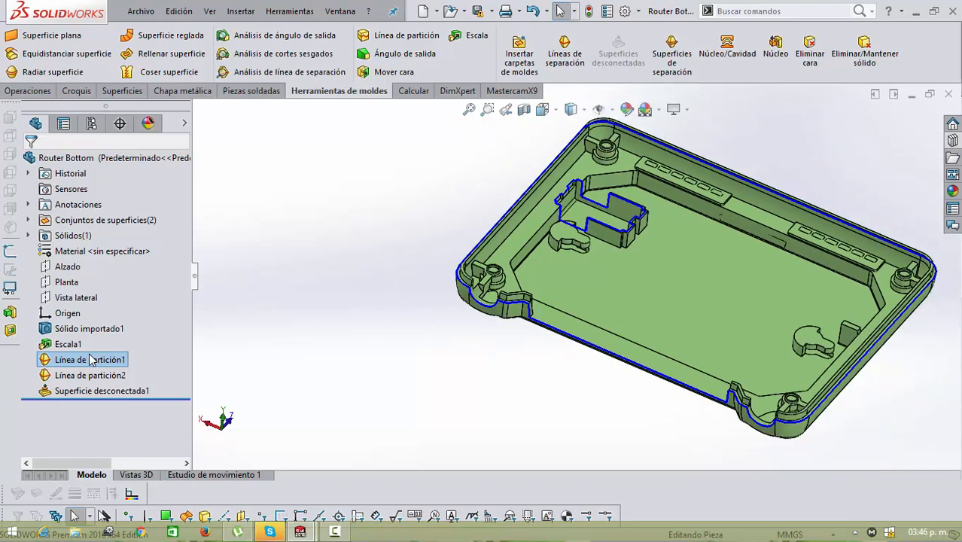
right_click(90, 359)
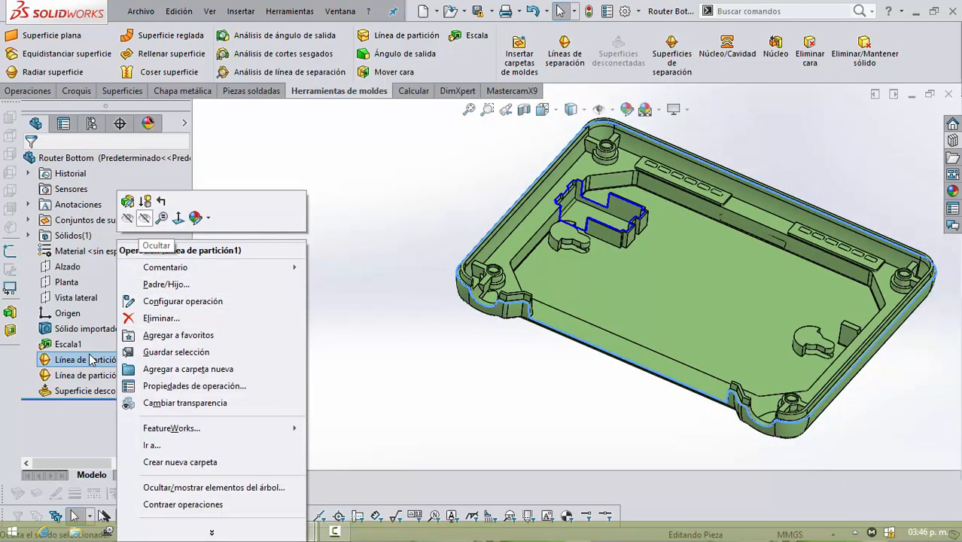
key(Escape)
key(Escape)
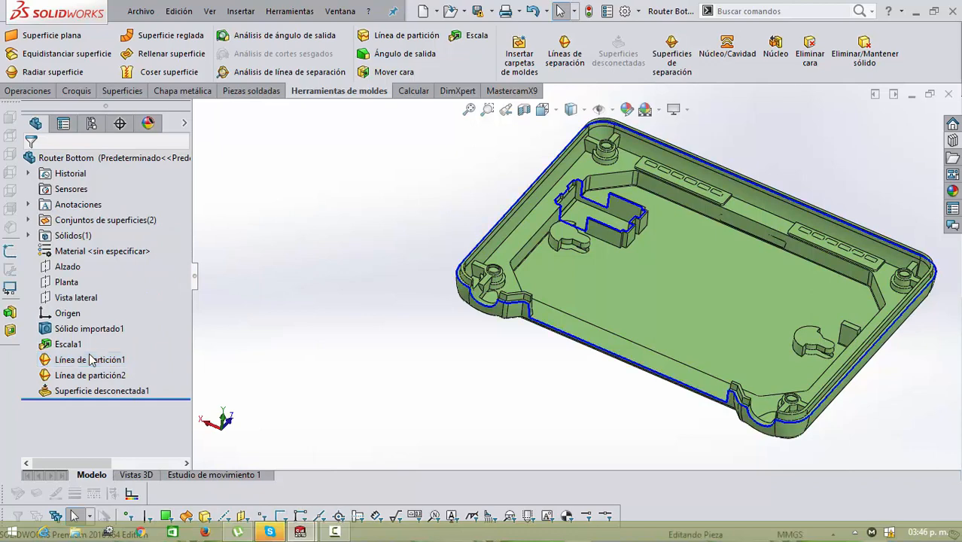
right_click(89, 359)
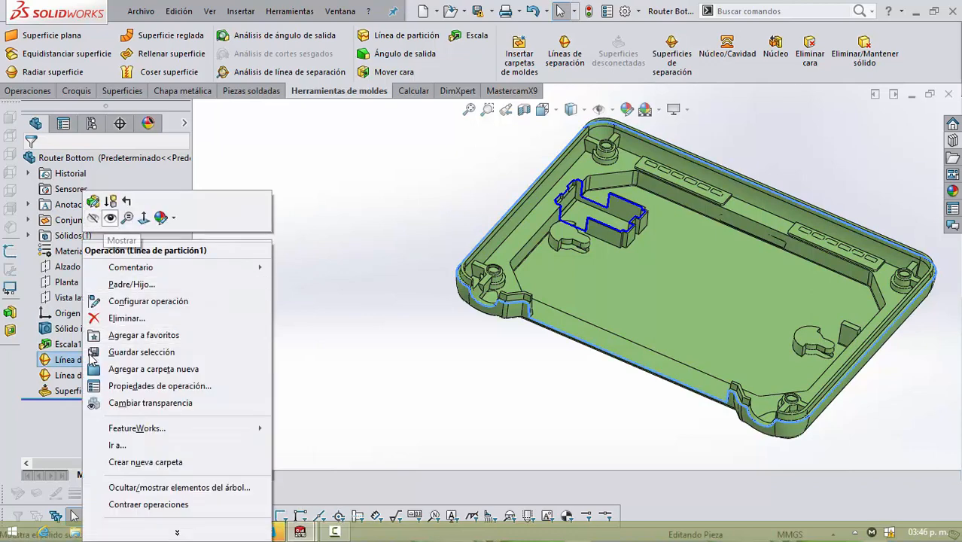
key(Escape)
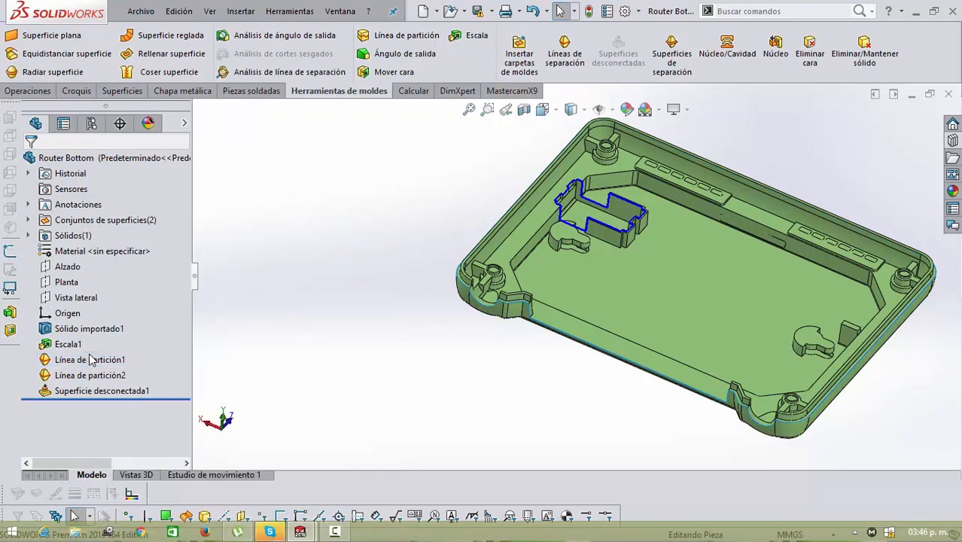
scroll(551, 318, down, 5)
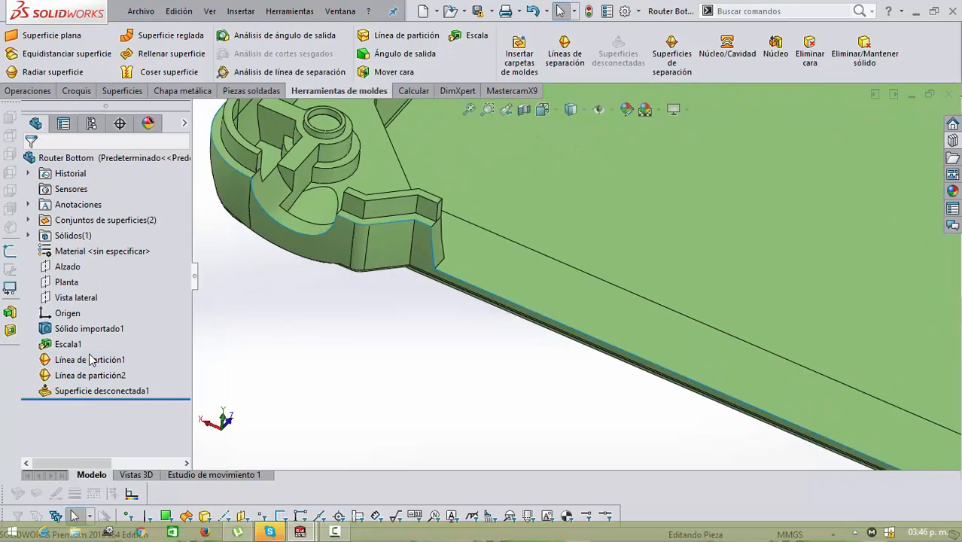
key(f)
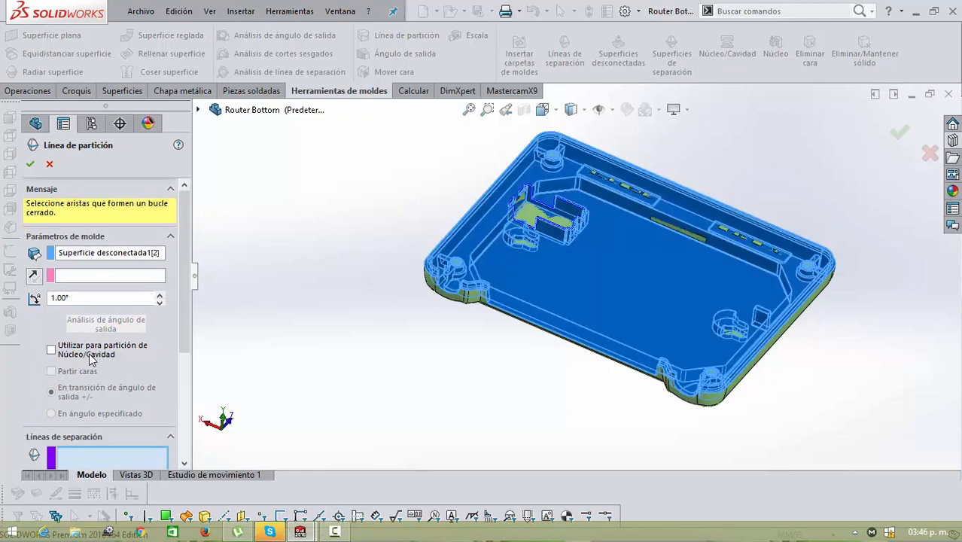
scroll(89, 359, down, 3)
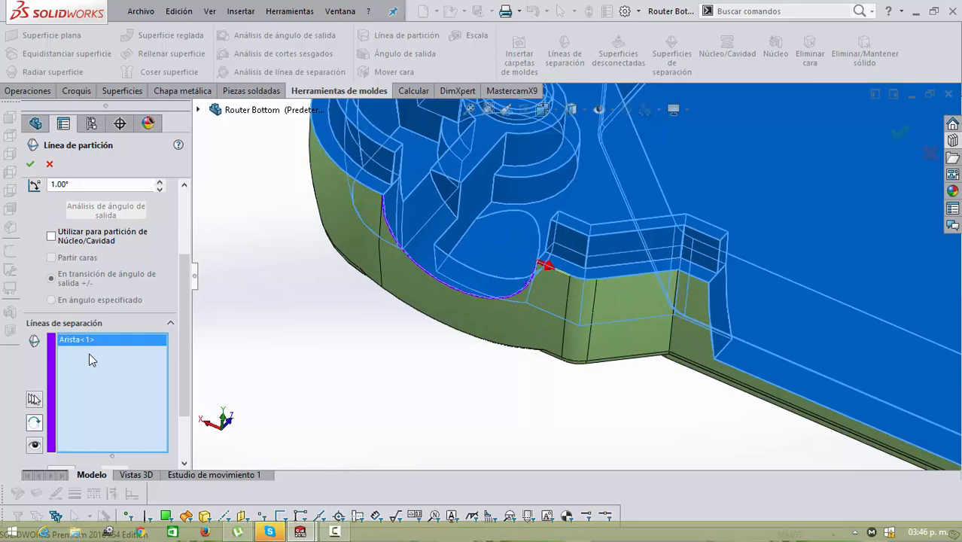
key(n)
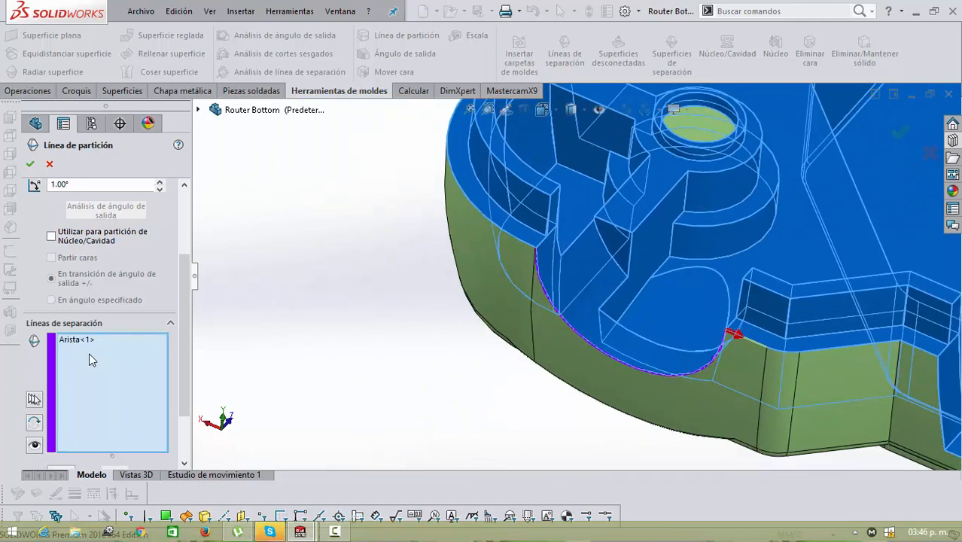
click(89, 353)
right_click(88, 352)
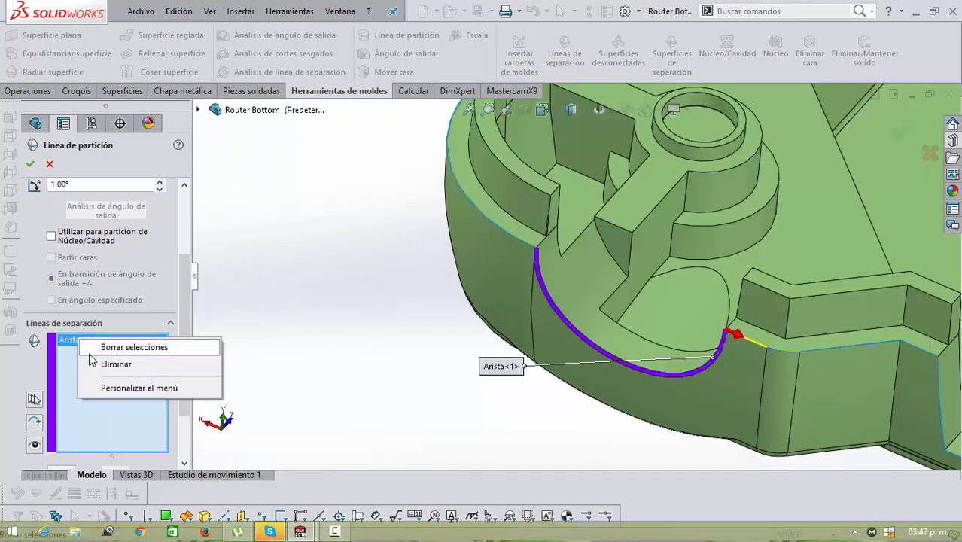
click(91, 362)
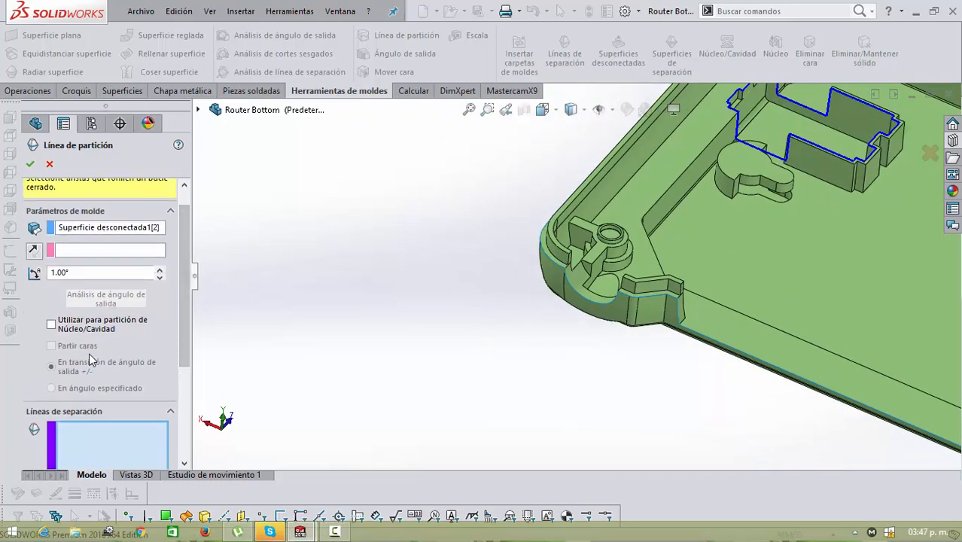
scroll(88, 359, up, 1)
right_click(107, 253)
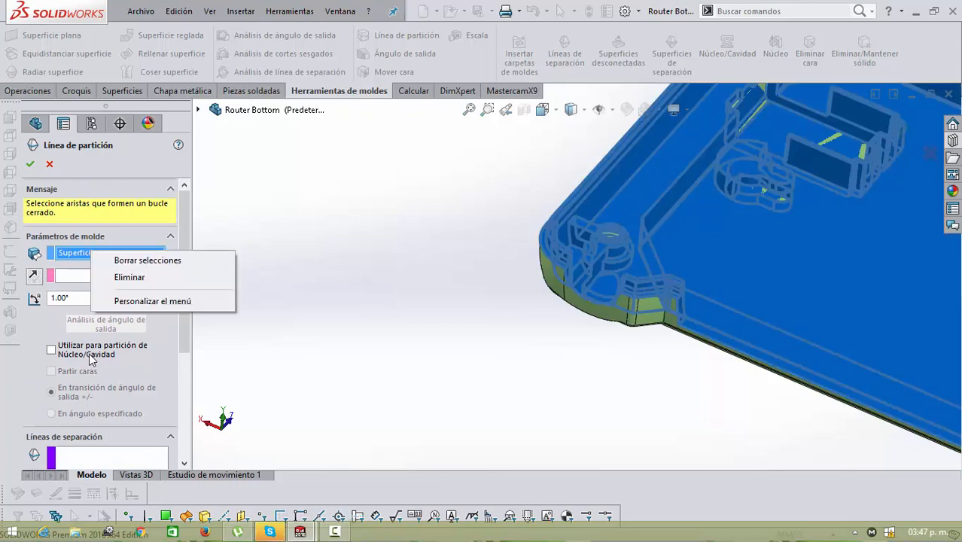
click(184, 276)
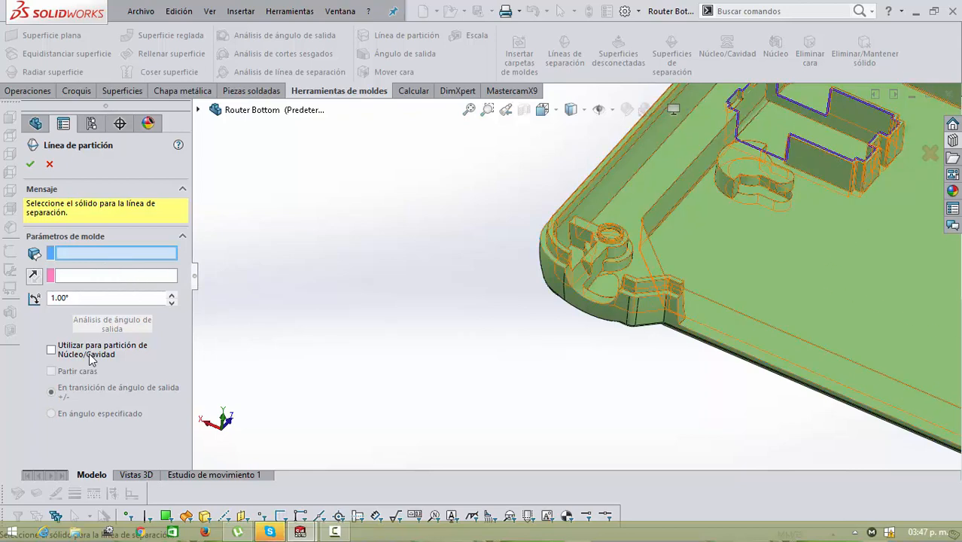
Step: Try a parting line on the solid body with edges chained along the outer rim and through the notched corner, and cancel it
key(c)
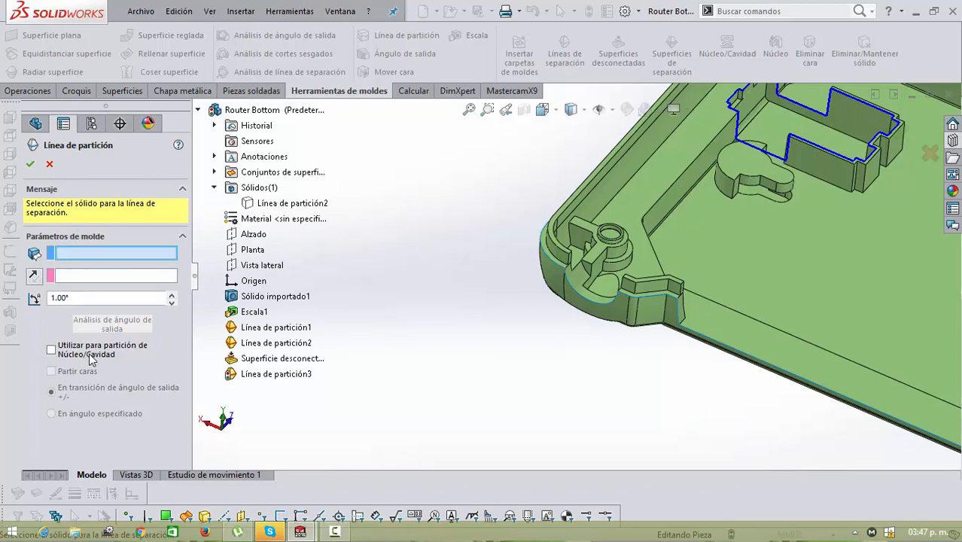
key(Escape)
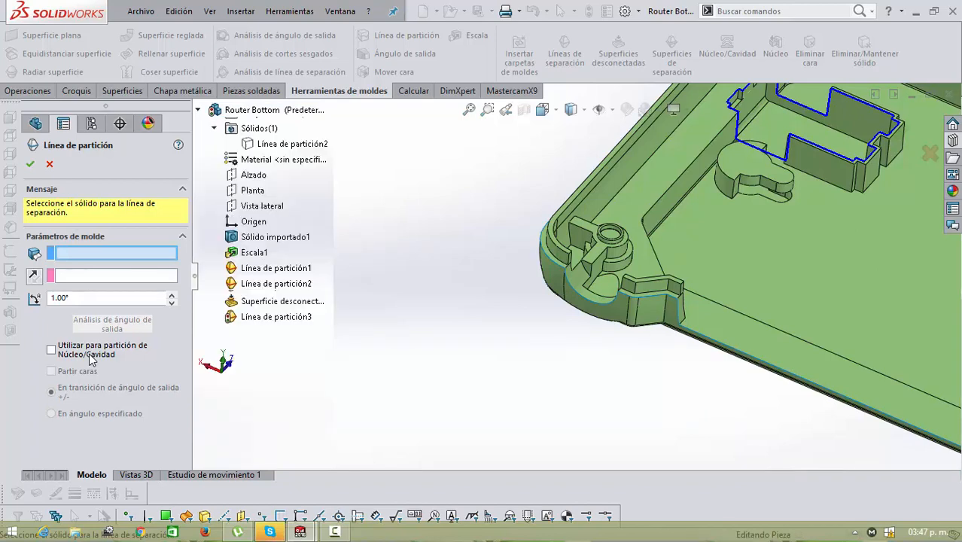
right_click(81, 251)
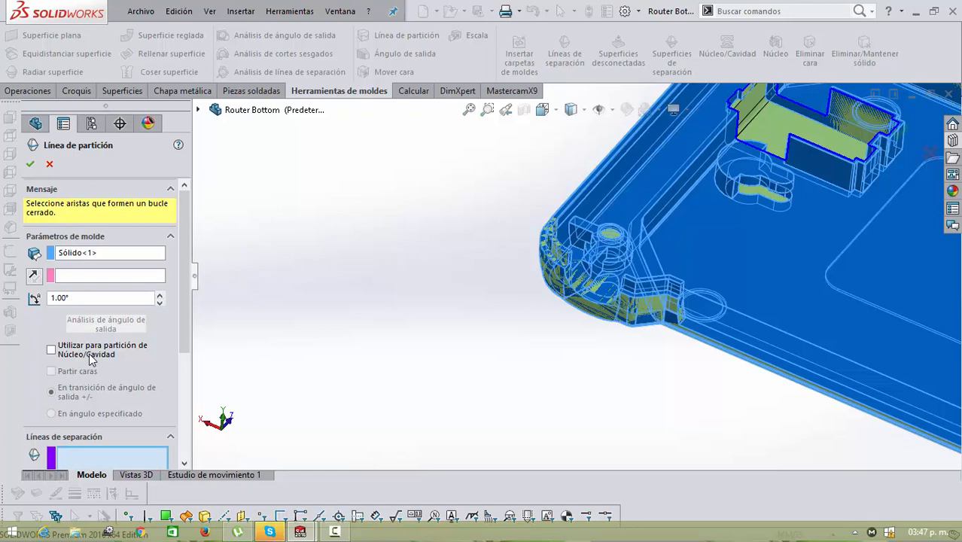
scroll(89, 355, down, 3)
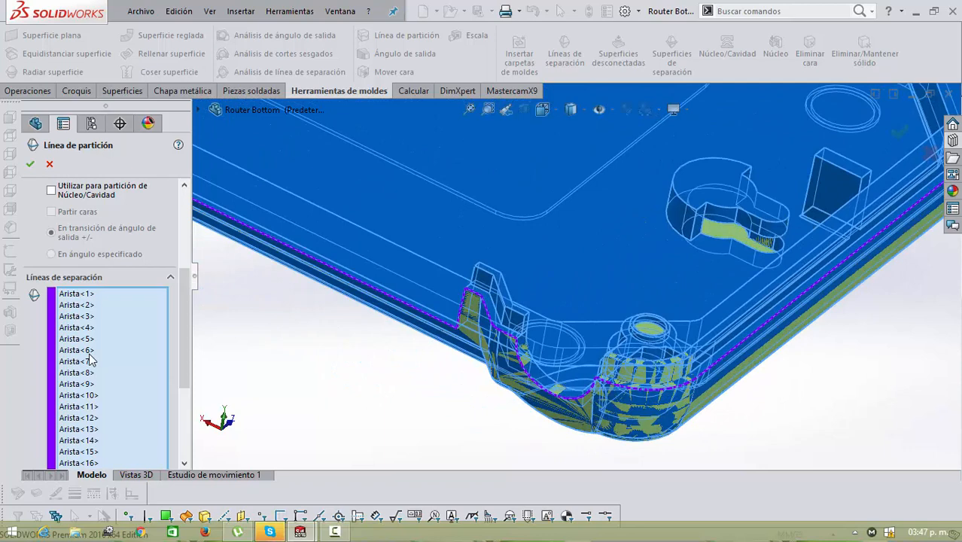
key(Escape)
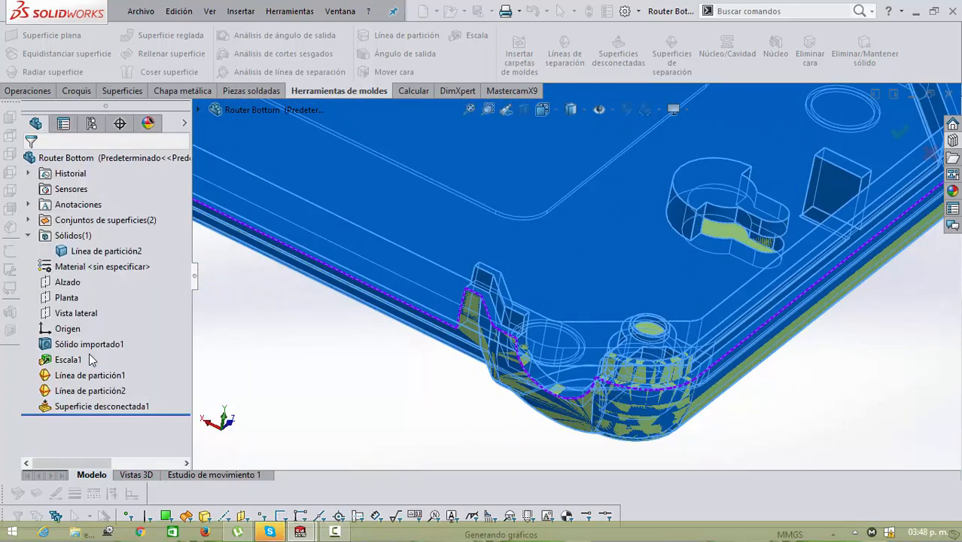
Step: Start a parting line on the solid body from one front corner's curved notch edge, continuing along the adjoining side and rear corner
key(Return)
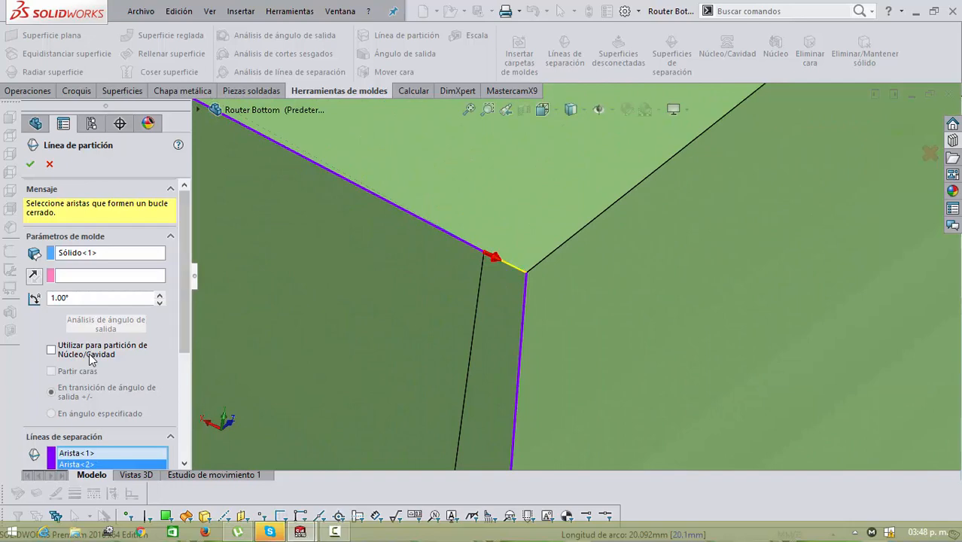
scroll(89, 359, down, 3)
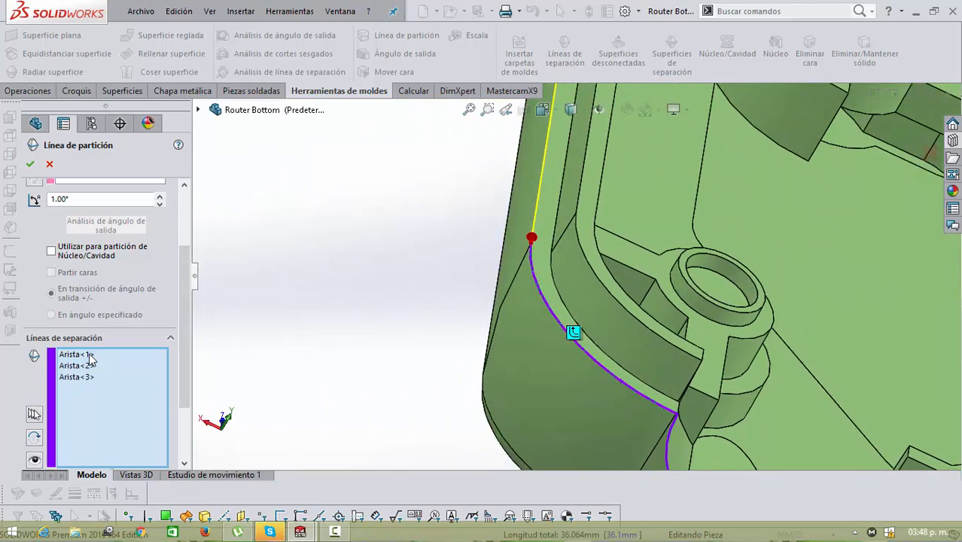
scroll(88, 358, down, 3)
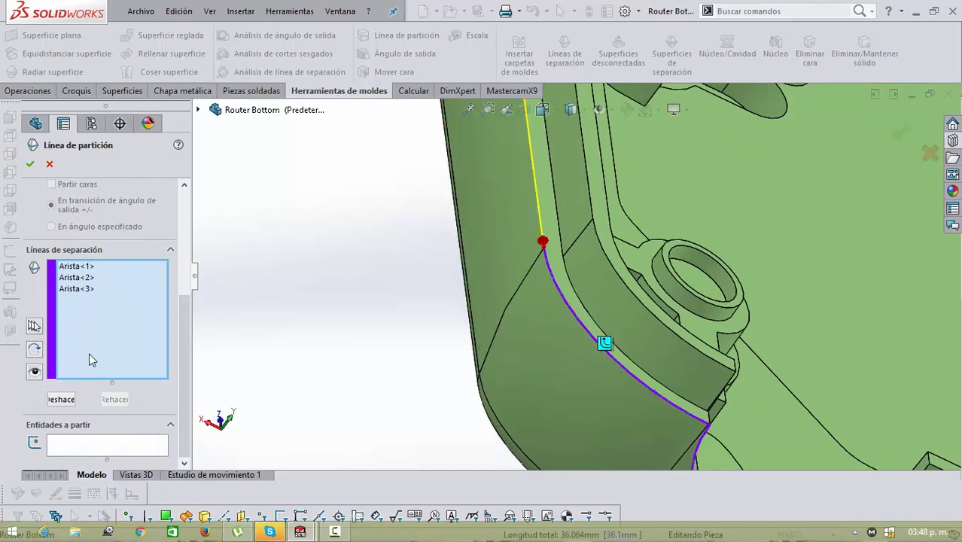
key(y)
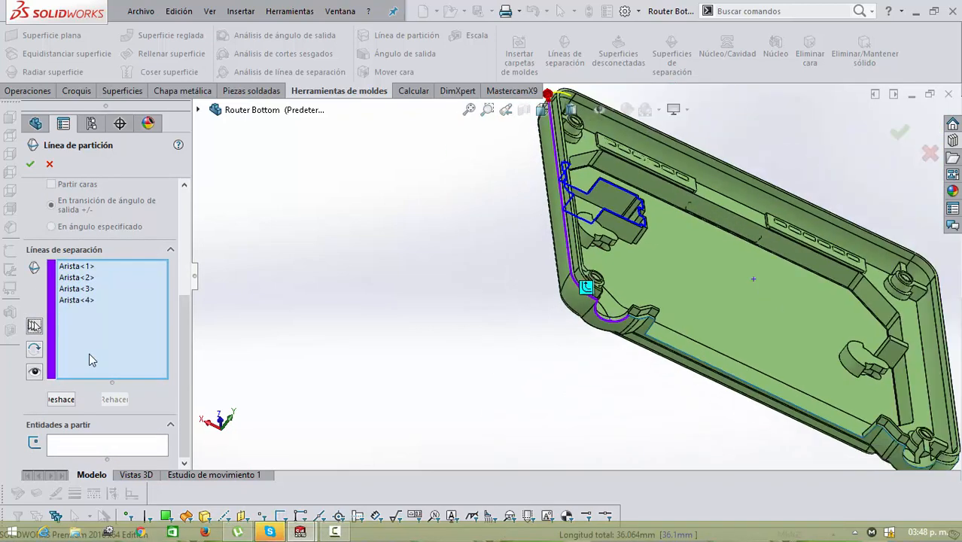
key(y)
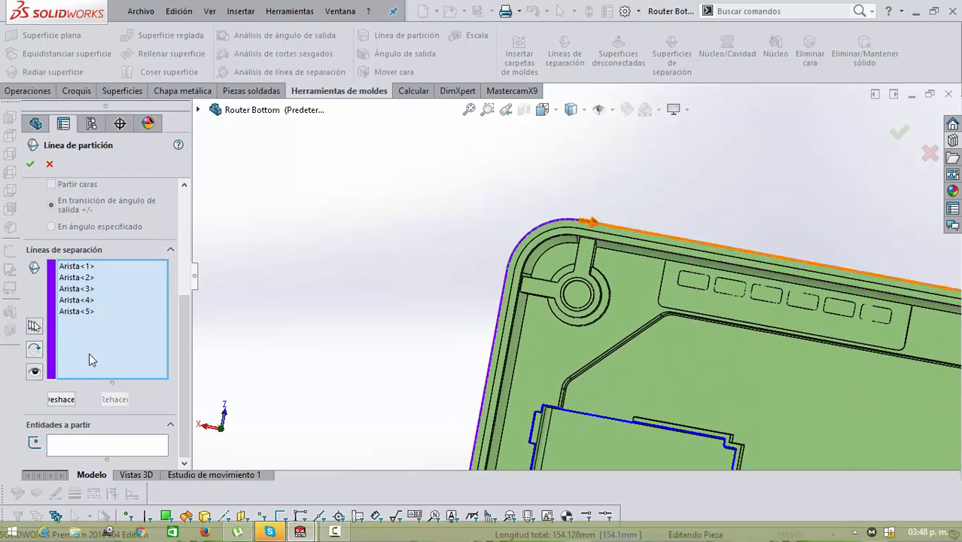
Step: Continue the open edge chain along the rear and opposite side, end it at the other front corner's curved notch edge, and accept the parting line
key(y)
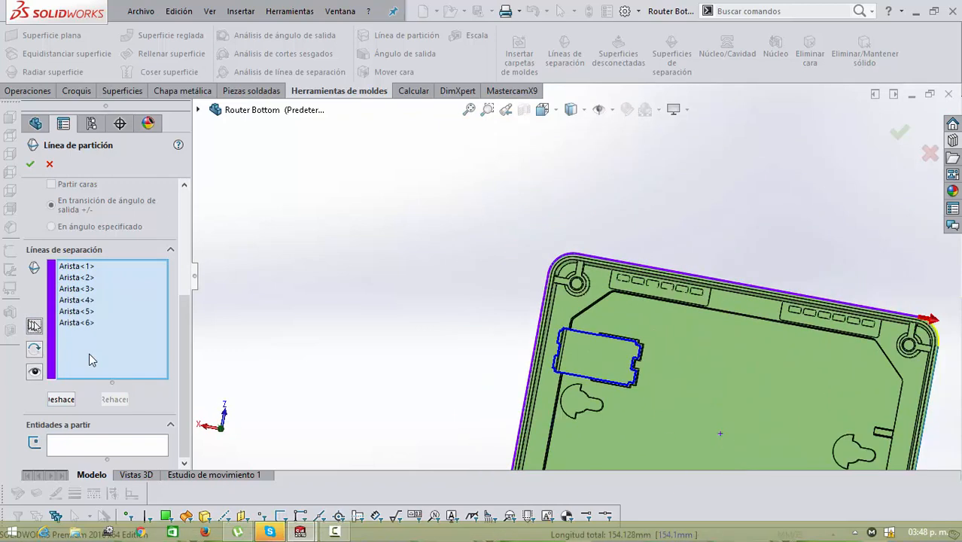
key(y)
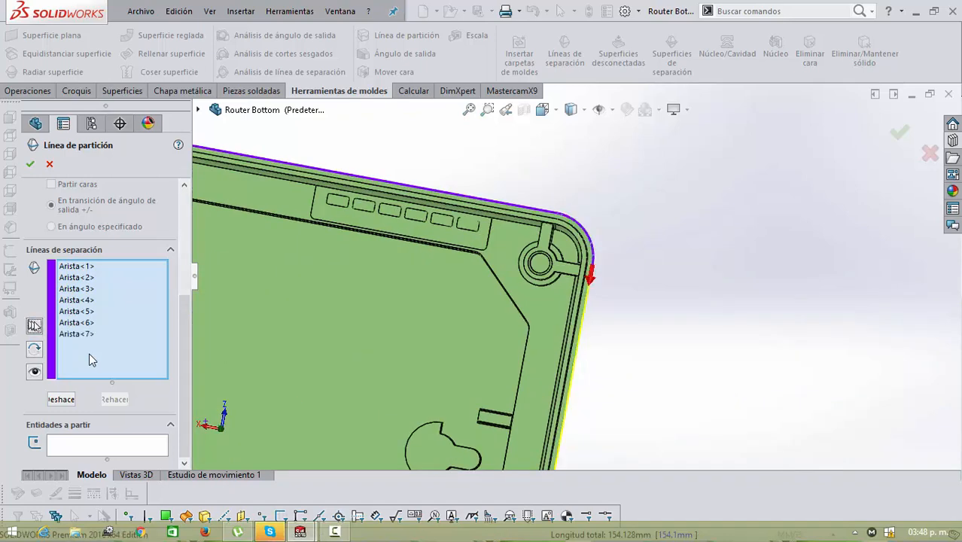
key(y)
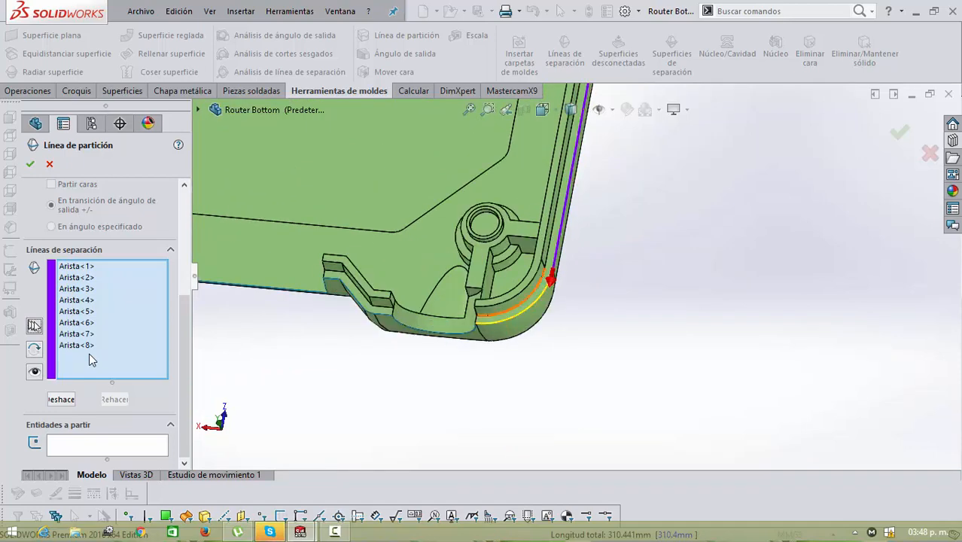
key(y)
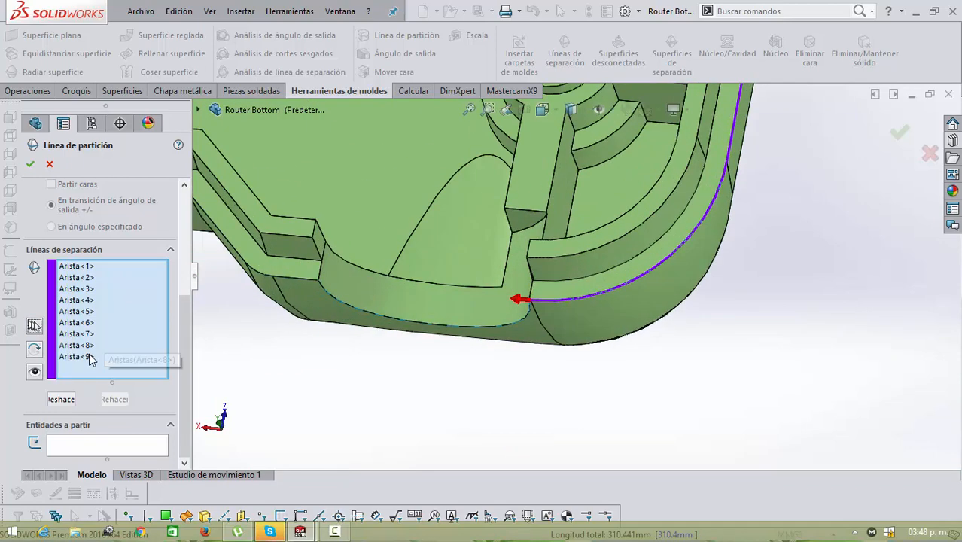
key(y)
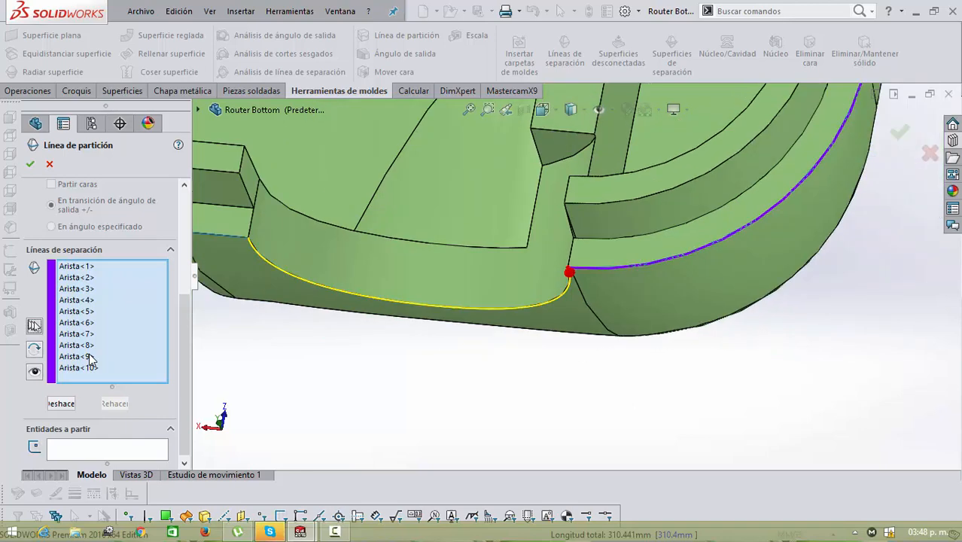
key(y)
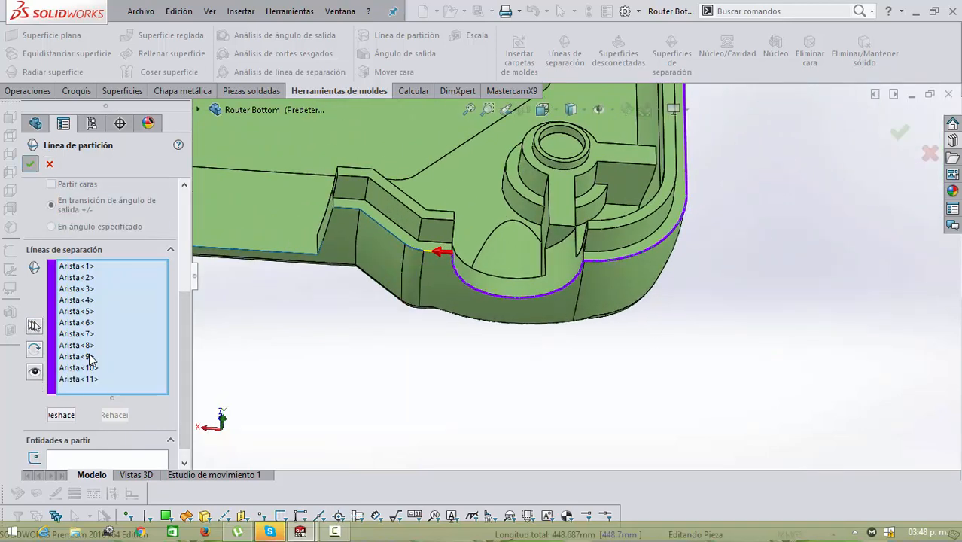
key(Return)
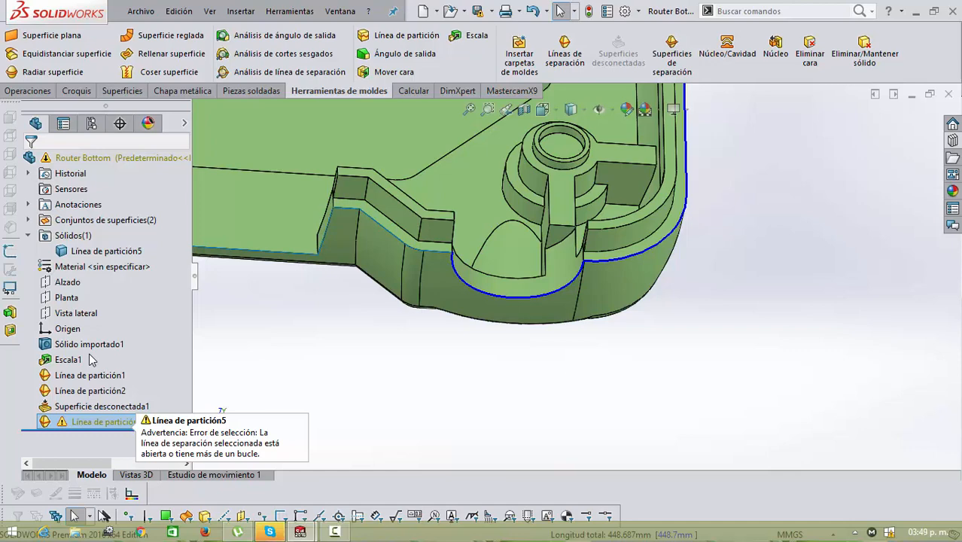
Step: Try a parting surface from the open rim parting line with the inner face bordering the floor as pull direction, and cancel it
scroll(452, 255, up, 2)
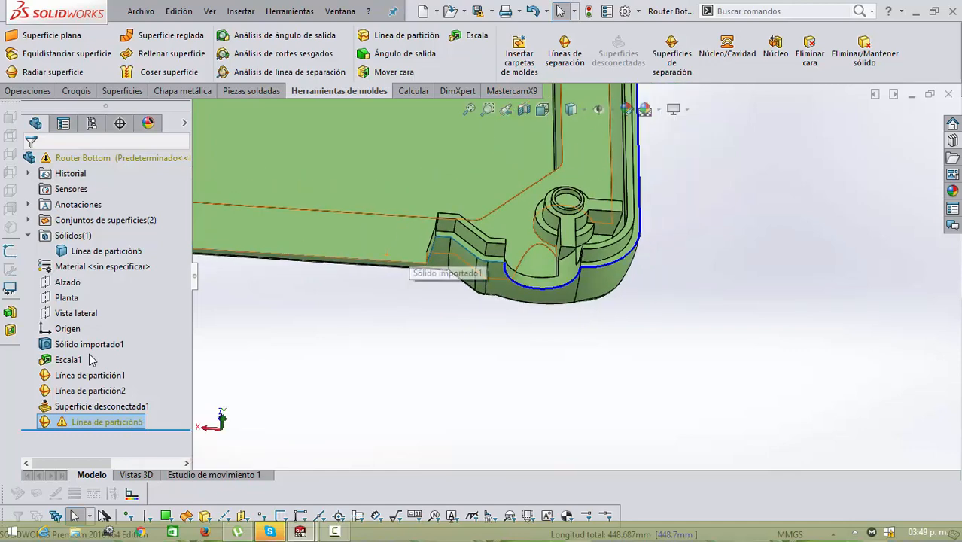
middle_drag(410, 254, 451, 256)
scroll(452, 256, down, 2)
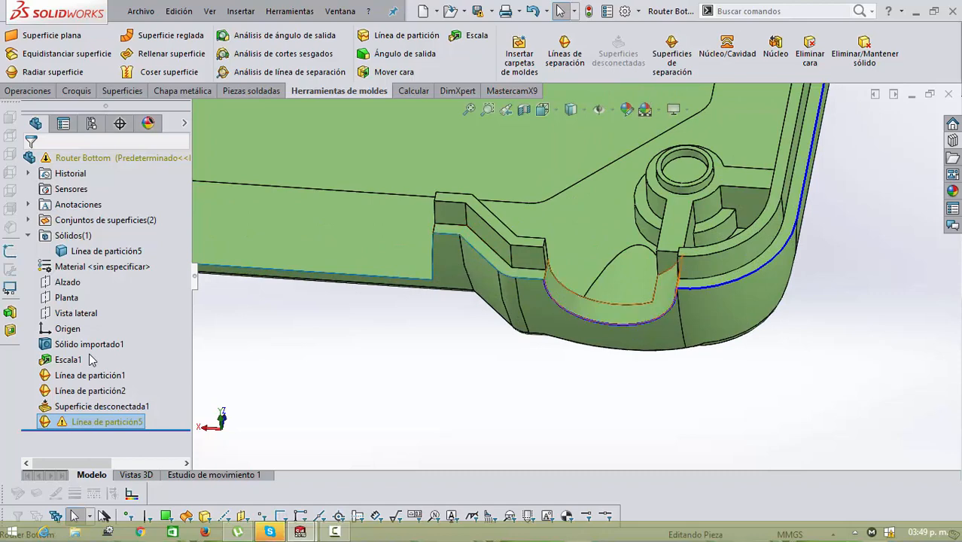
scroll(555, 292, up, 2)
click(106, 421)
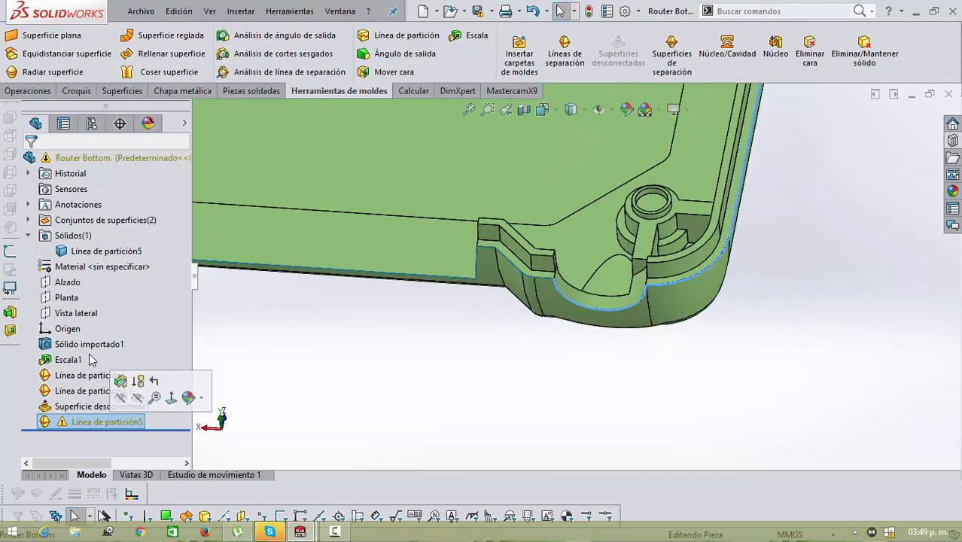
scroll(451, 226, up, 2)
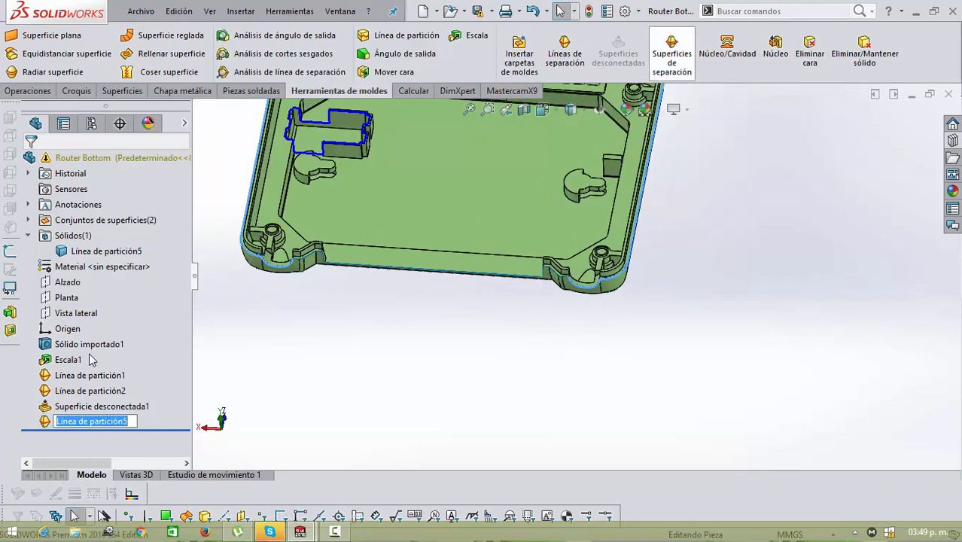
click(671, 54)
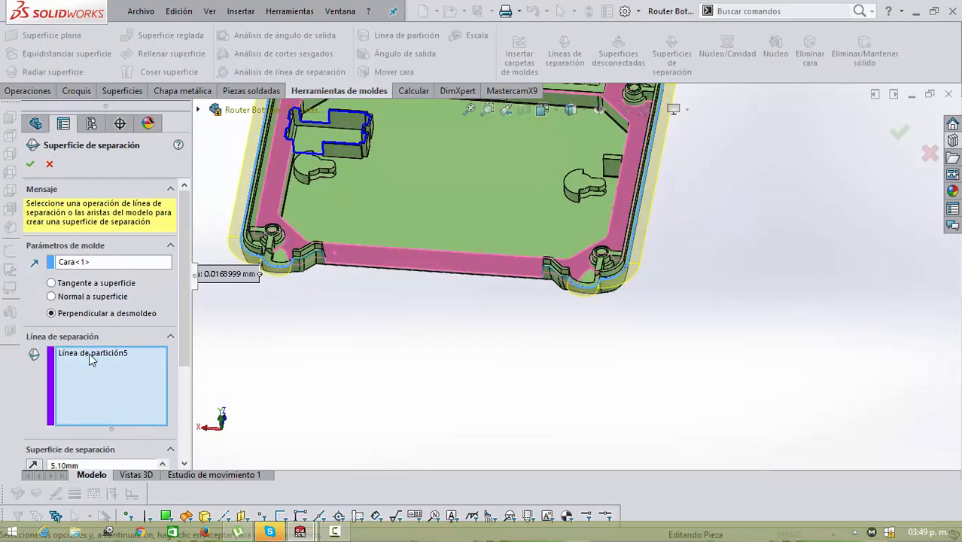
key(Escape)
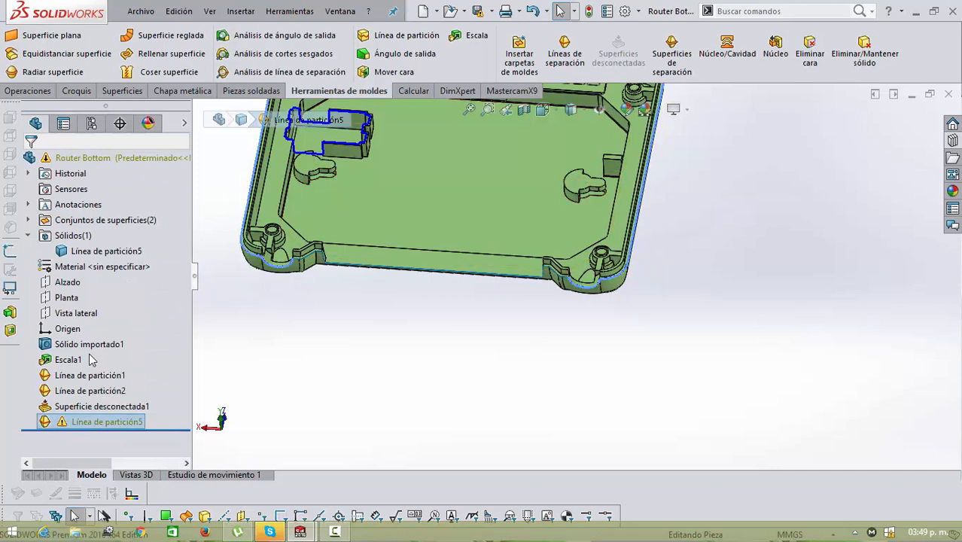
Step: Create a parting surface from the open rim parting line, perpendicular to pull from the flat floor face, with a 15 mm distance
key(Return)
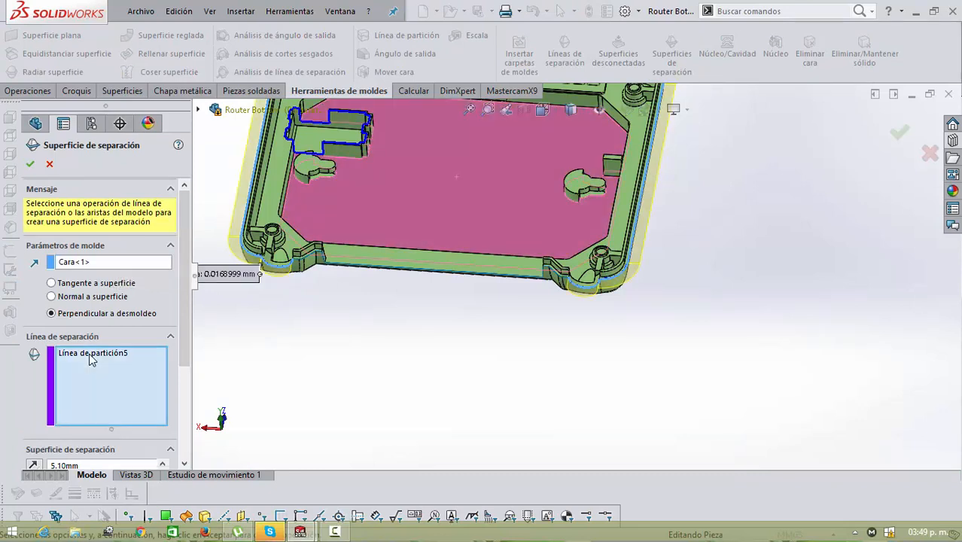
scroll(89, 360, down, 3)
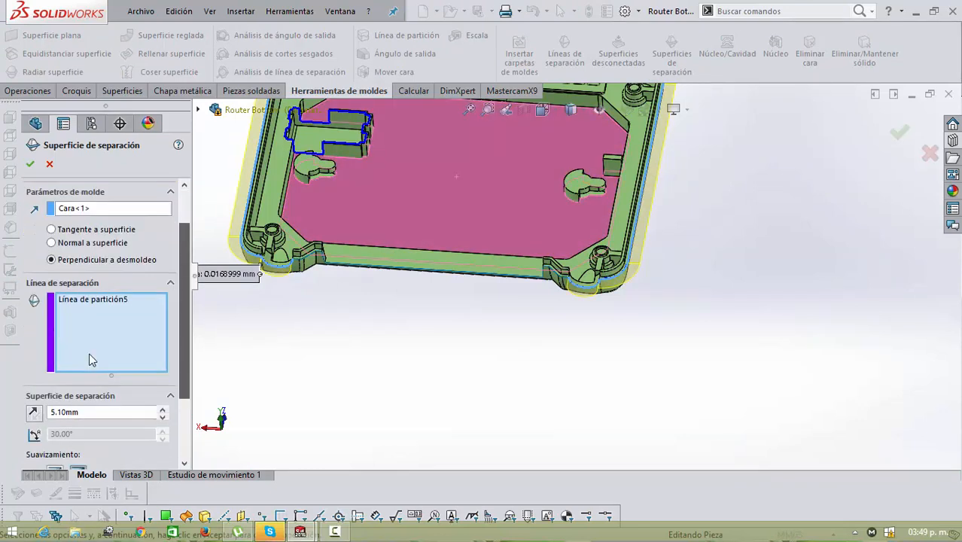
text(15)
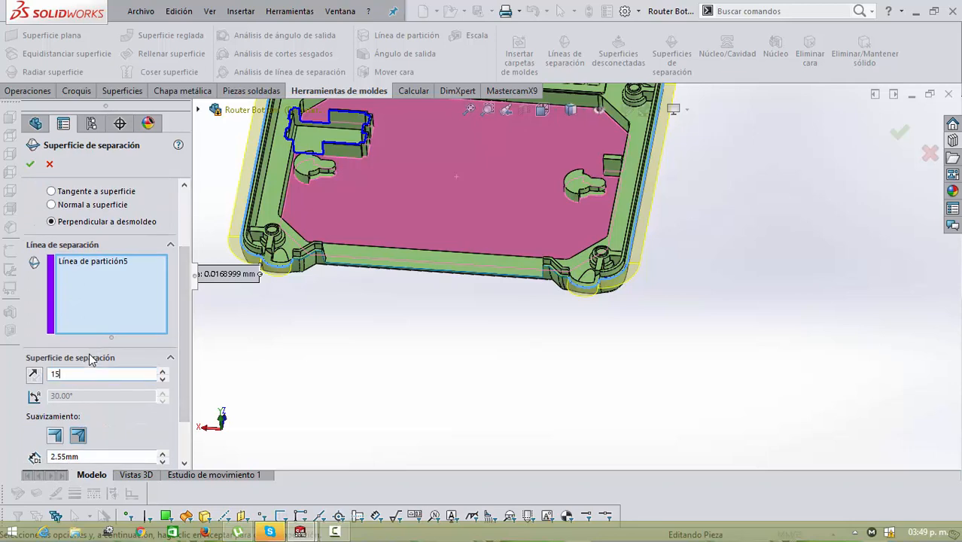
key(Return)
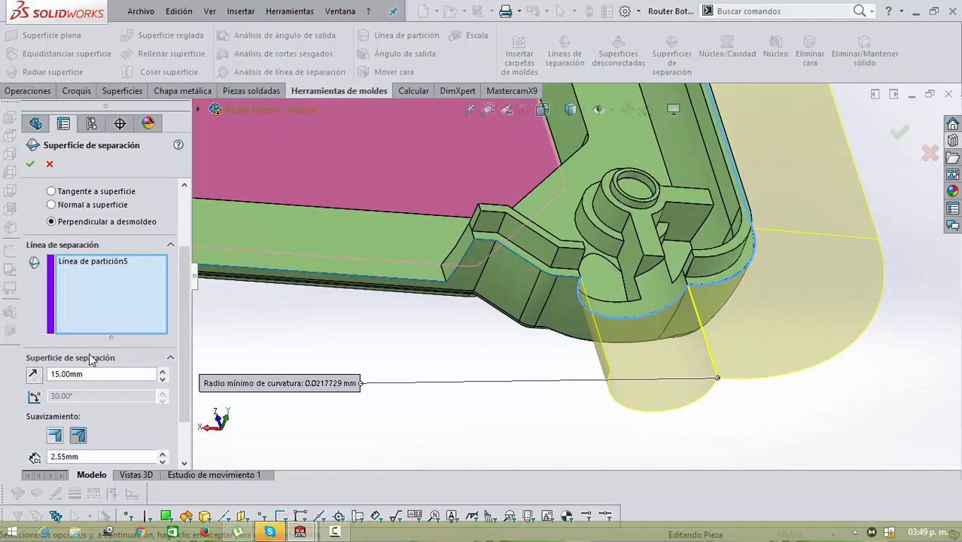
key(Return)
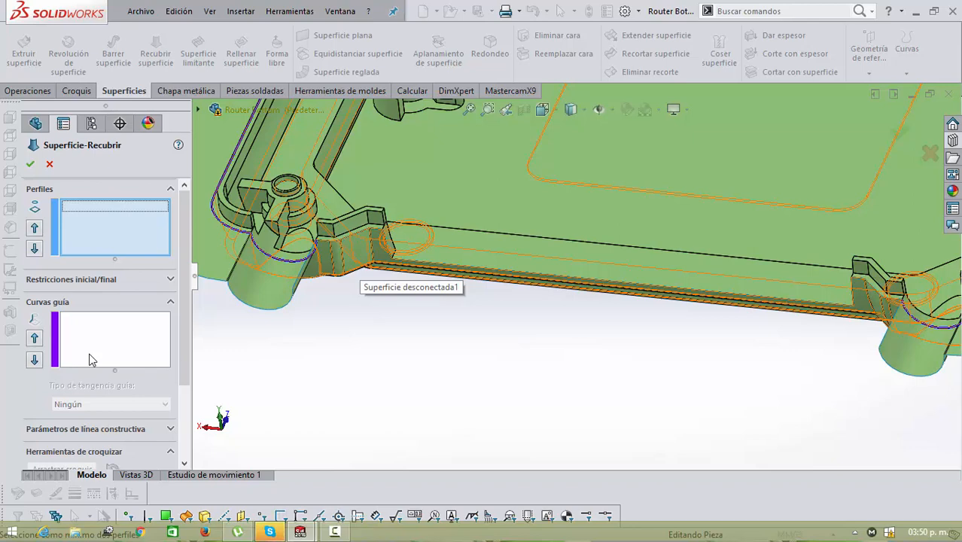
Step: Loft a surface across the front opening, using the facing sloped inner edges of the two front corner notches as profiles
scroll(390, 257, down, 2)
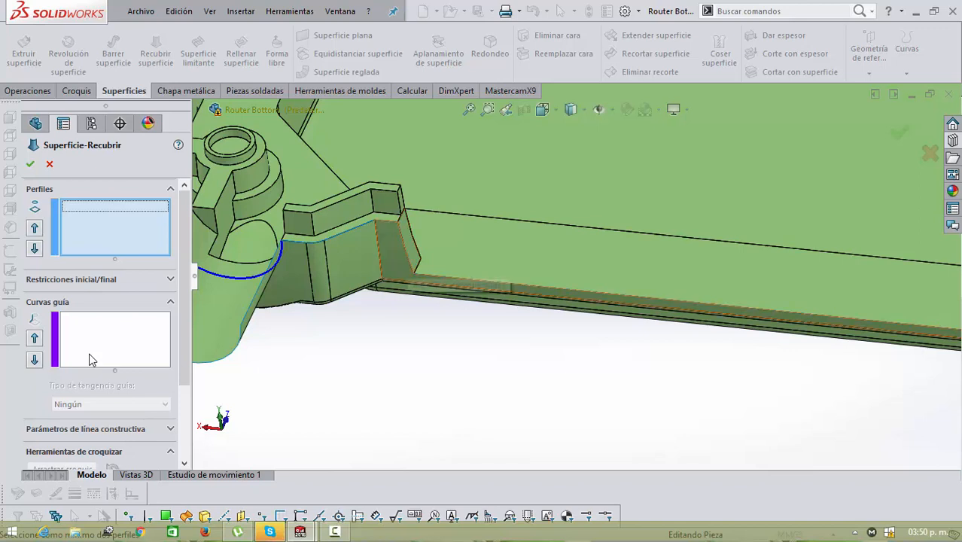
middle_drag(602, 301, 572, 314)
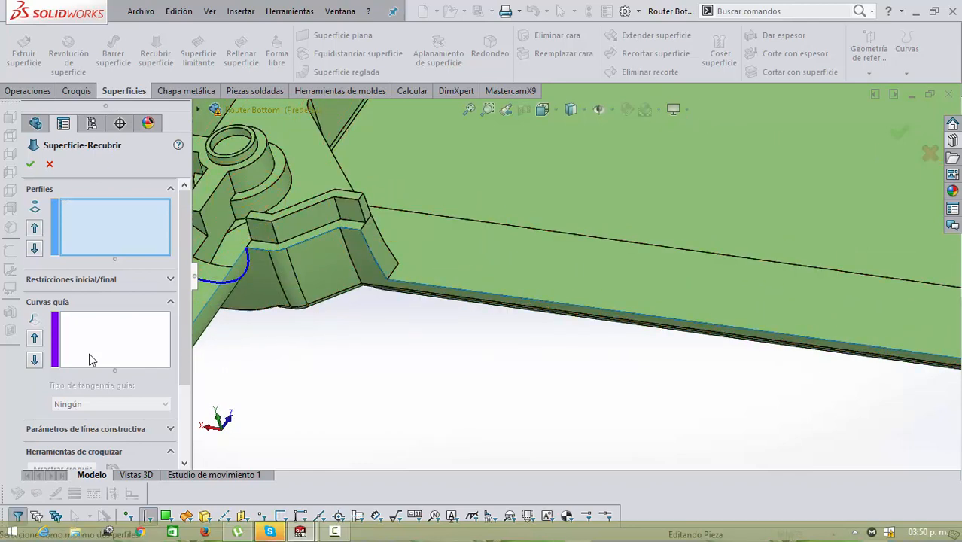
click(374, 256)
scroll(587, 285, up, 6)
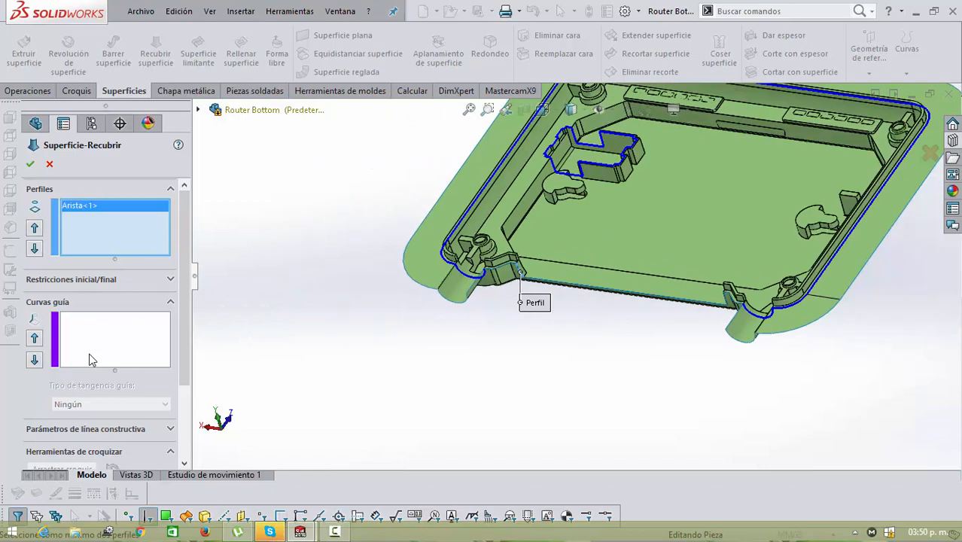
middle_drag(587, 286, 609, 237)
scroll(745, 305, down, 5)
scroll(647, 297, down, 4)
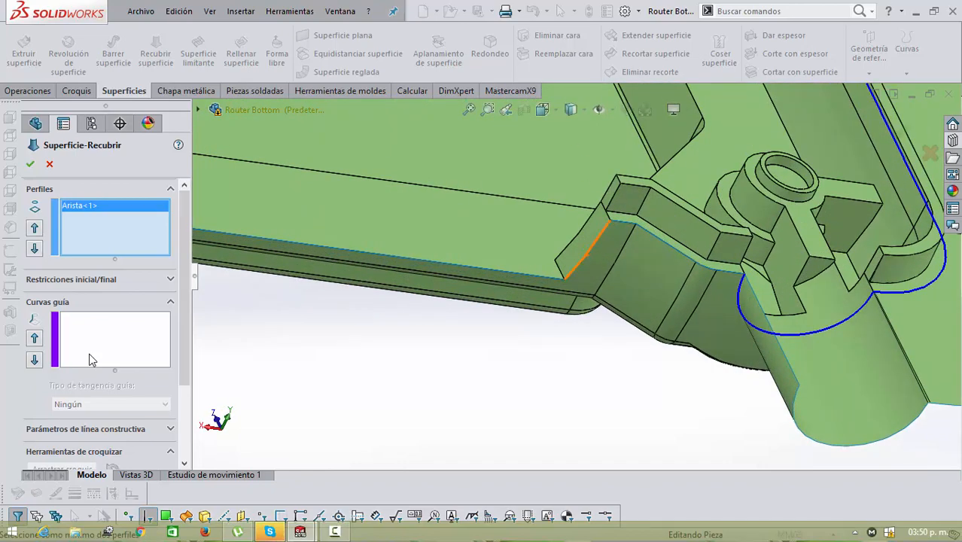
click(579, 256)
scroll(601, 286, up, 5)
middle_drag(602, 286, 640, 252)
scroll(346, 261, down, 3)
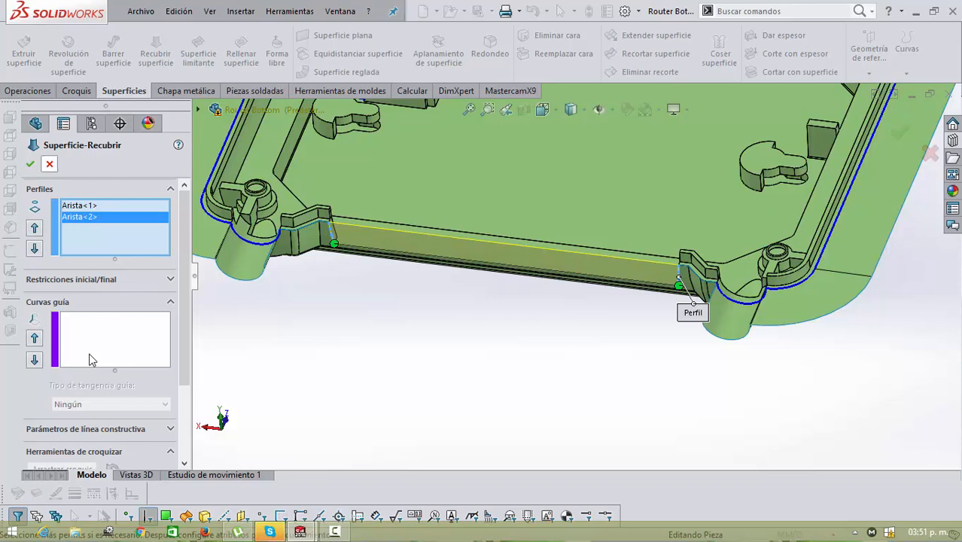
key(Return)
key(f)
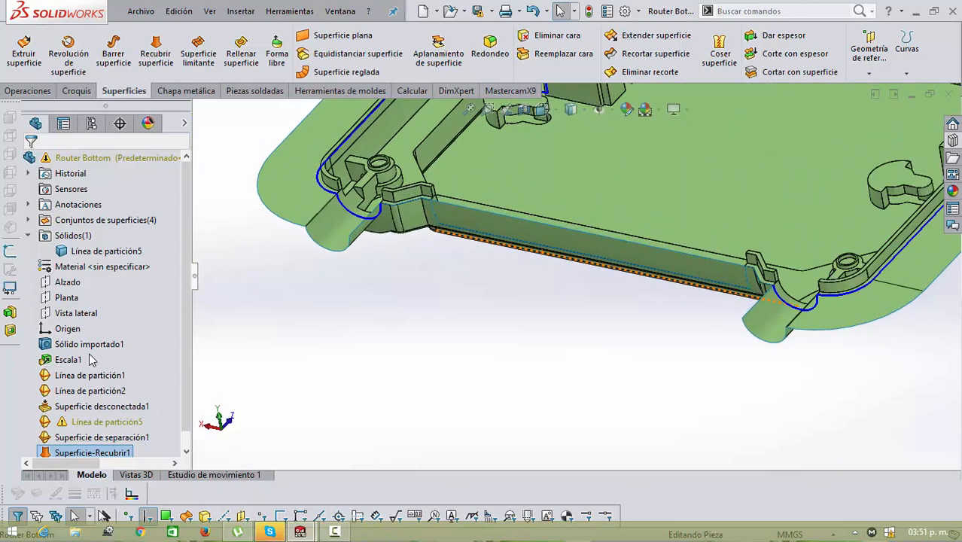
key(Escape)
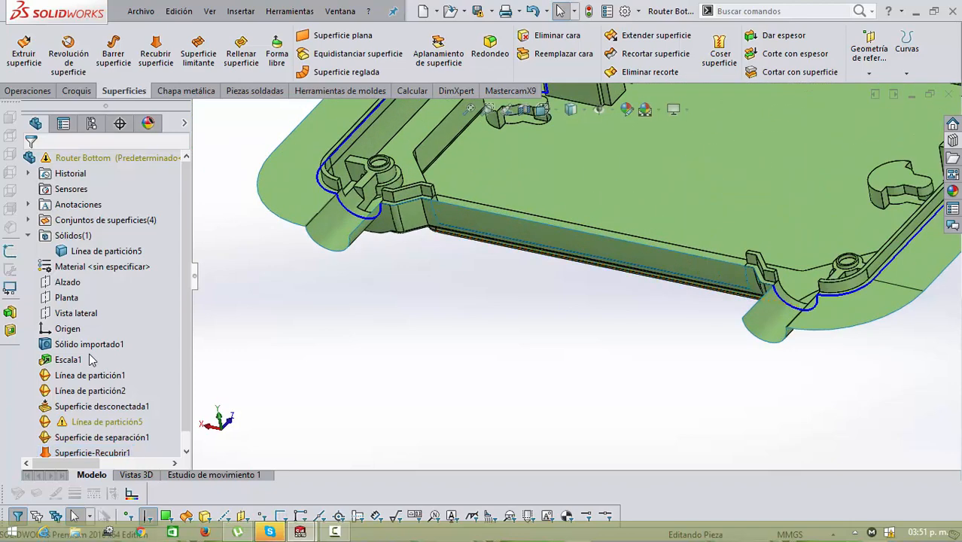
Step: Copy the lofted front surface in place by offsetting its face 0 mm
scroll(91, 361, down, 1)
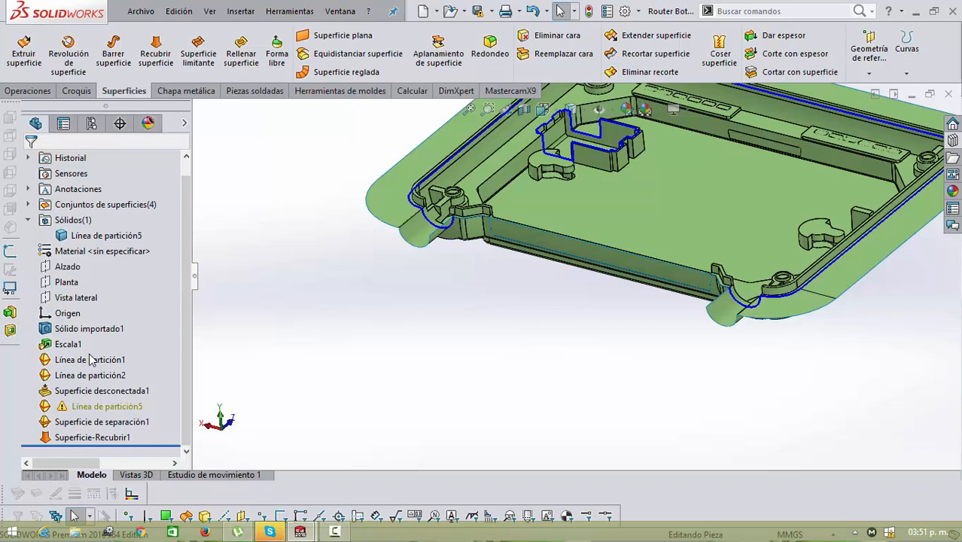
click(354, 53)
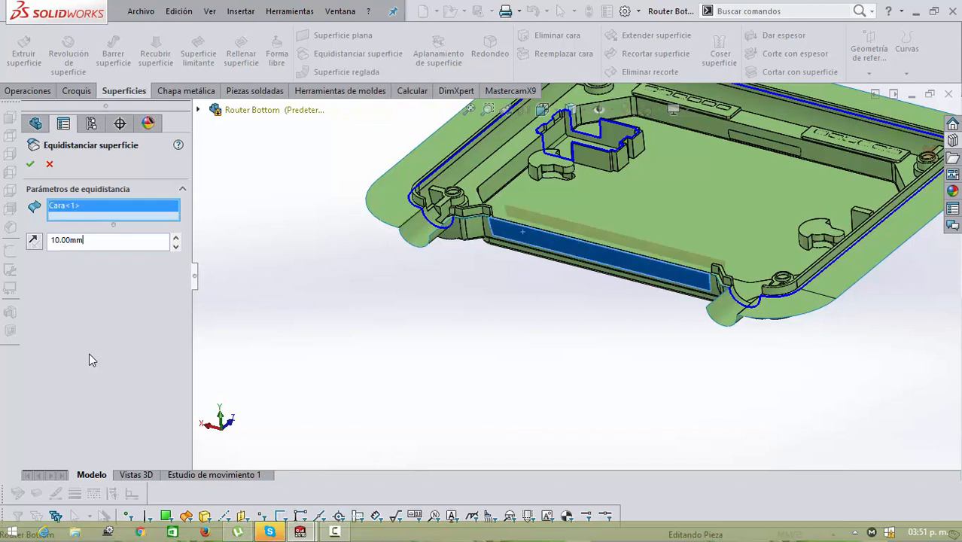
key(ctrl+a)
text(0)
key(Return)
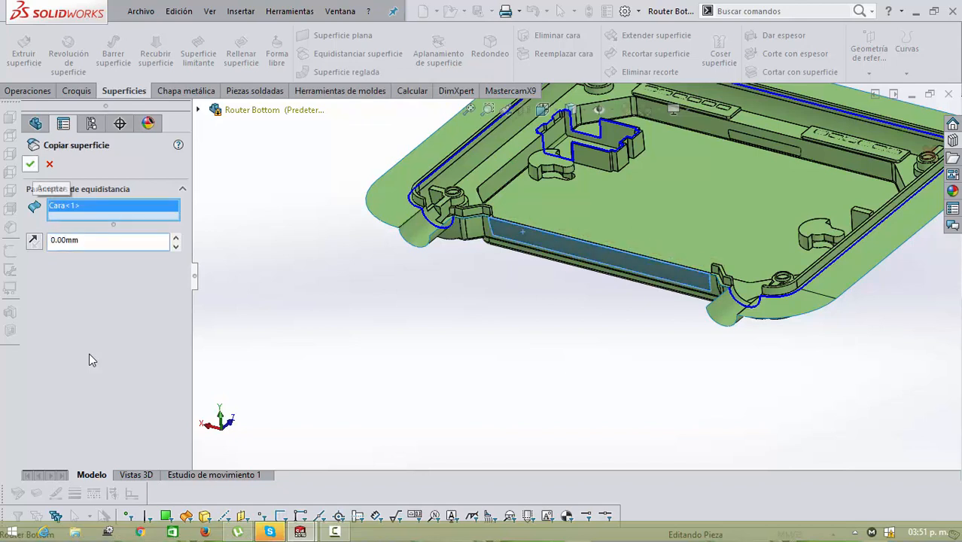
key(Return)
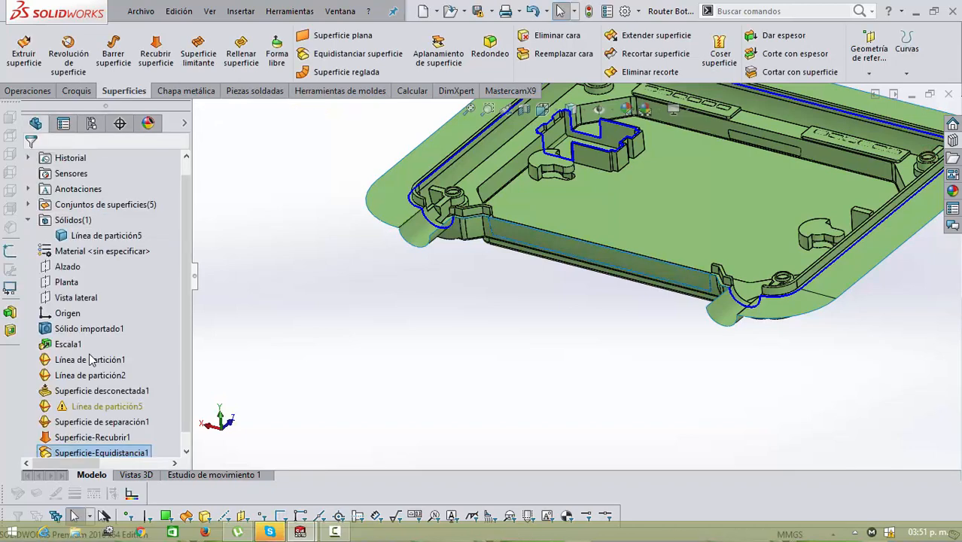
key(f)
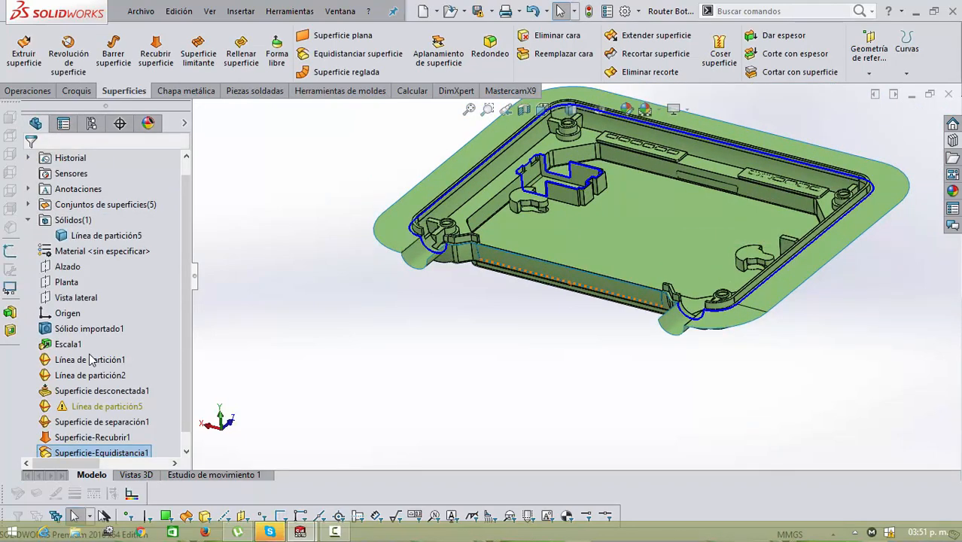
key(Escape)
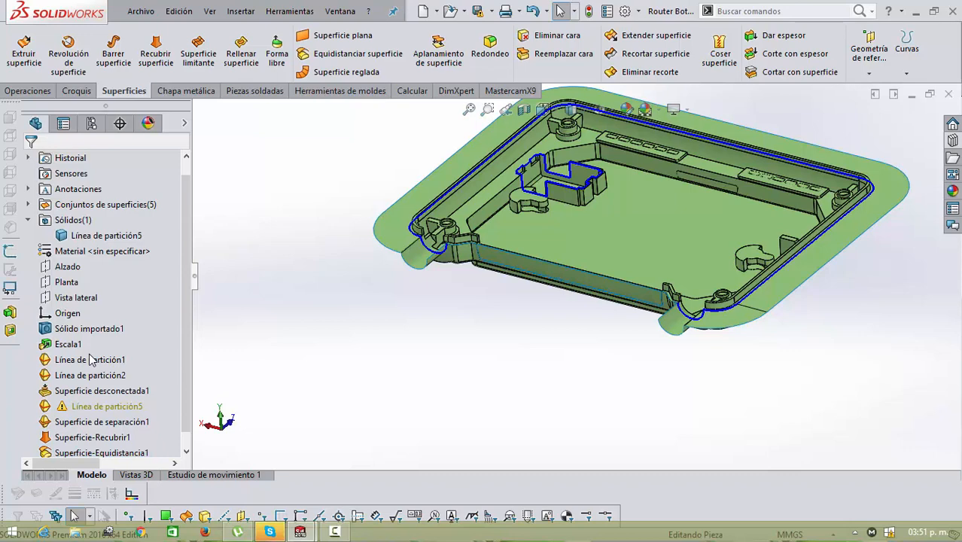
Step: Create a 10 mm ruled surface outward from the front surface's upper edge, perpendicular to vector, with the flat floor face as reference
click(539, 260)
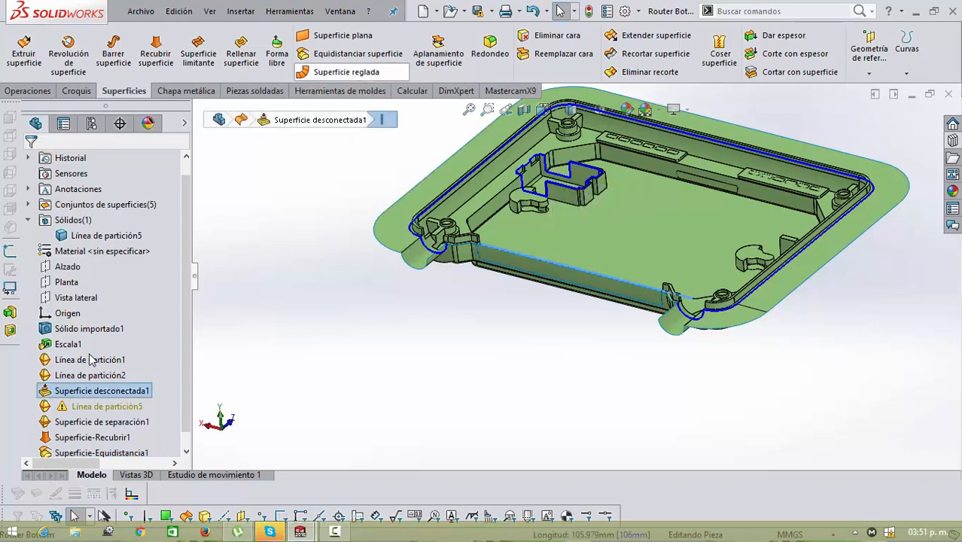
click(346, 72)
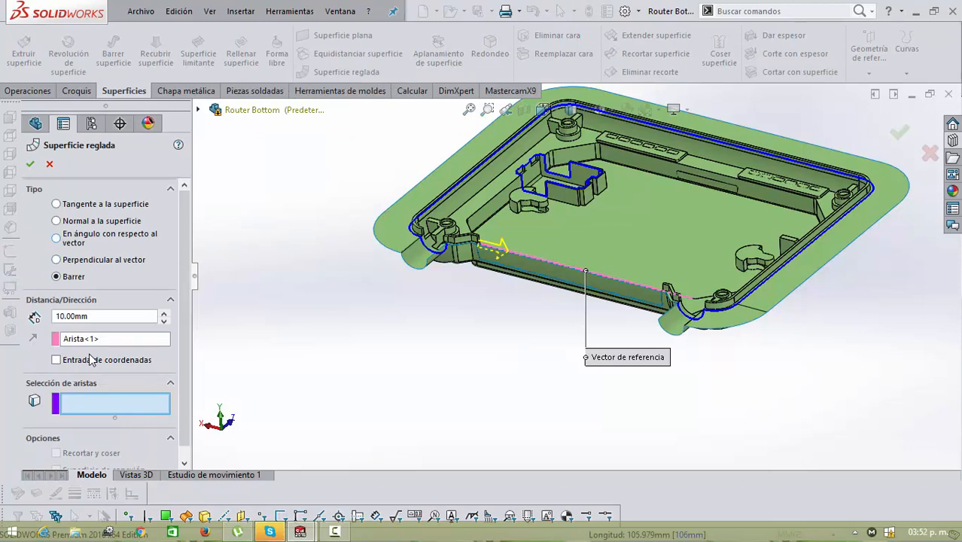
click(55, 260)
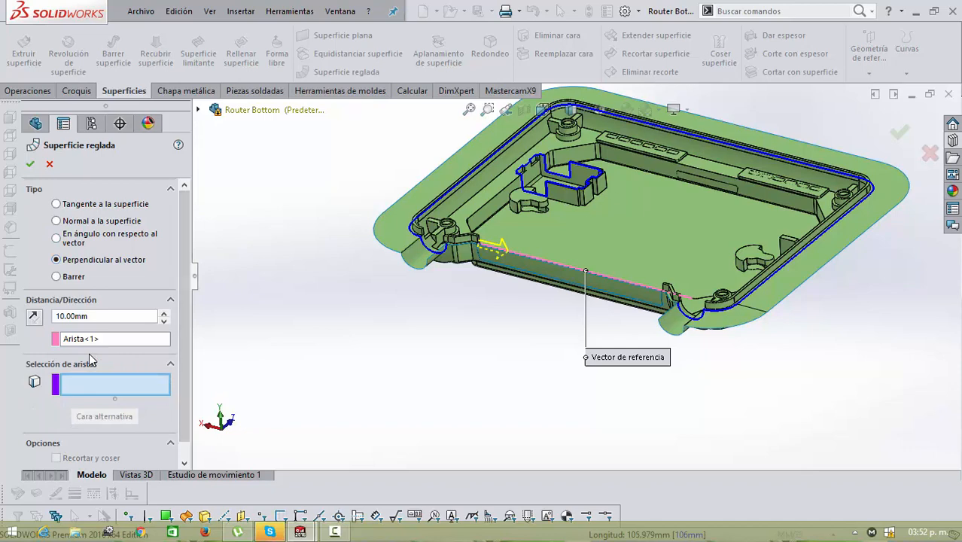
key(c)
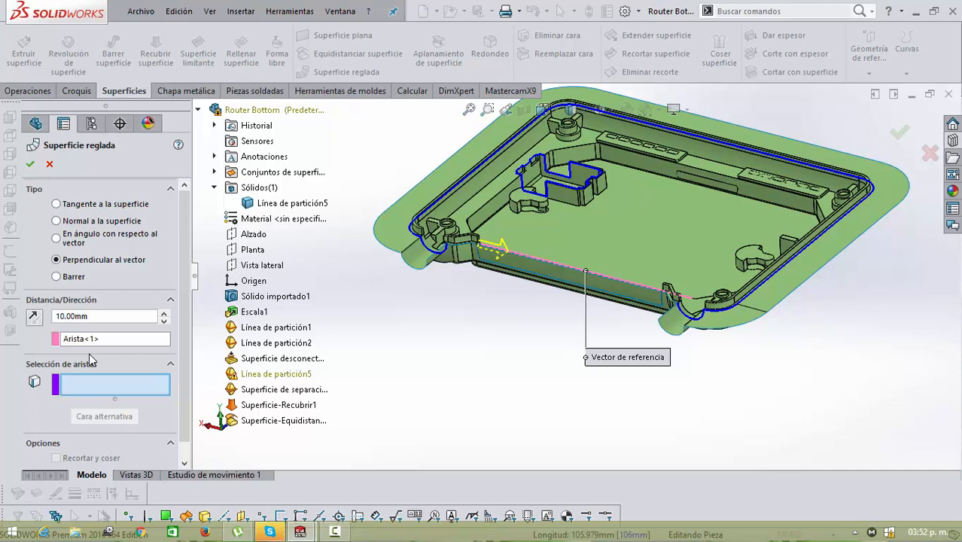
click(89, 340)
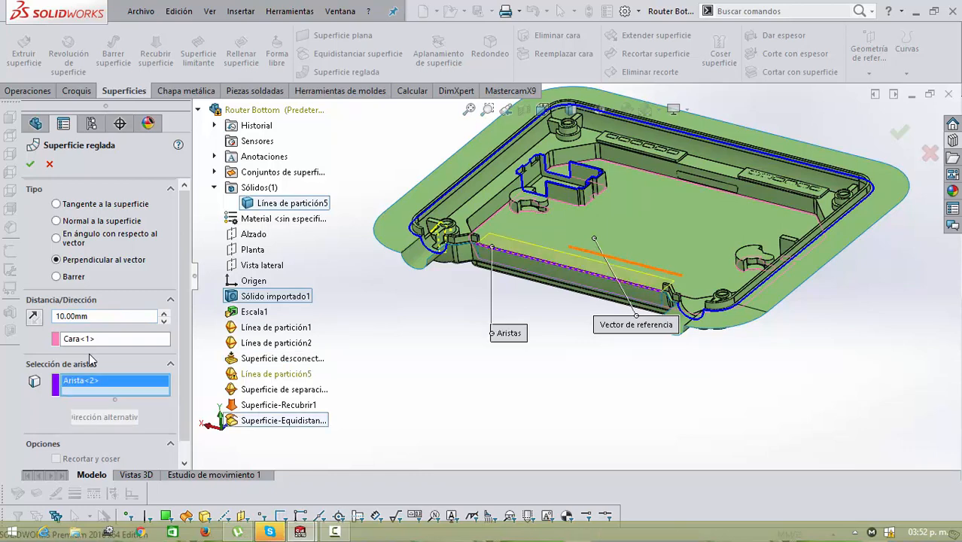
scroll(651, 266, down, 1)
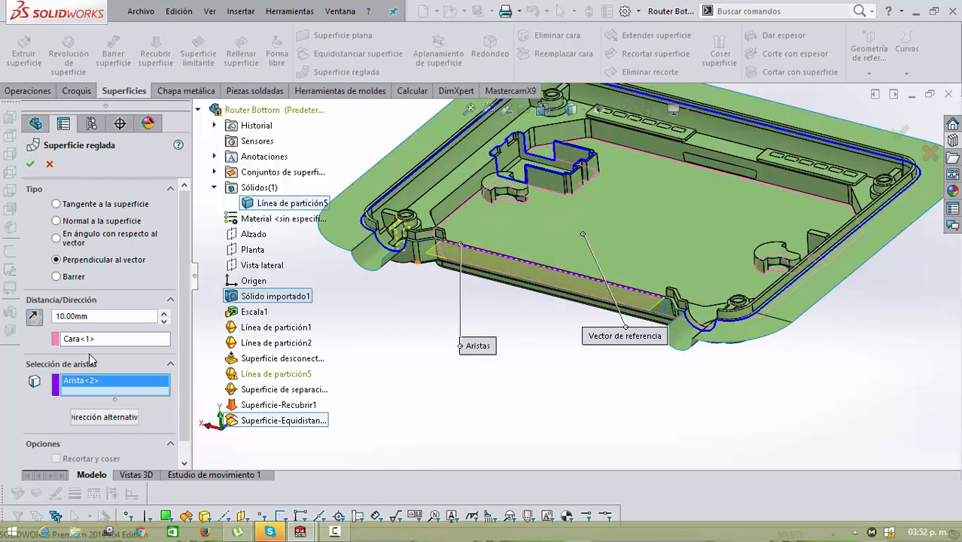
scroll(572, 301, down, 1)
middle_drag(572, 301, 572, 331)
scroll(348, 211, down, 2)
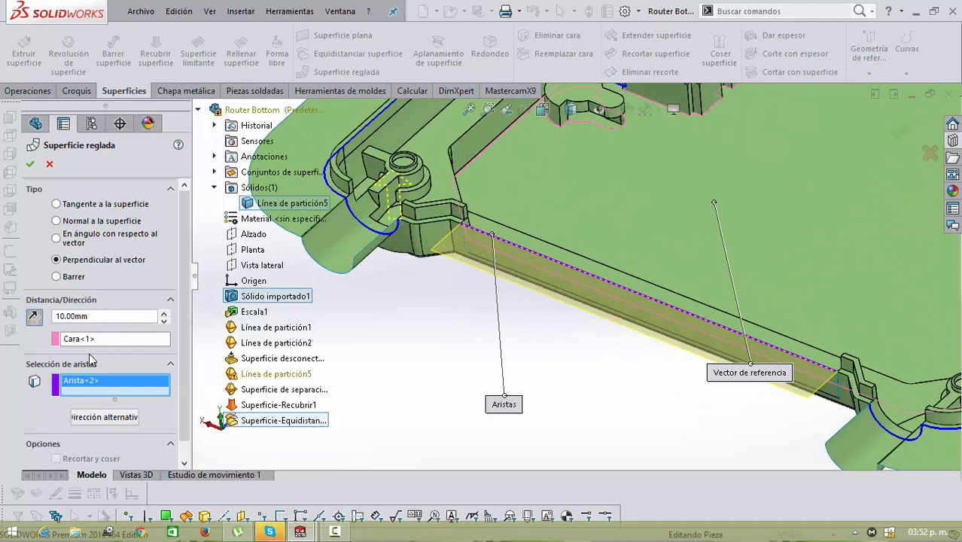
click(30, 163)
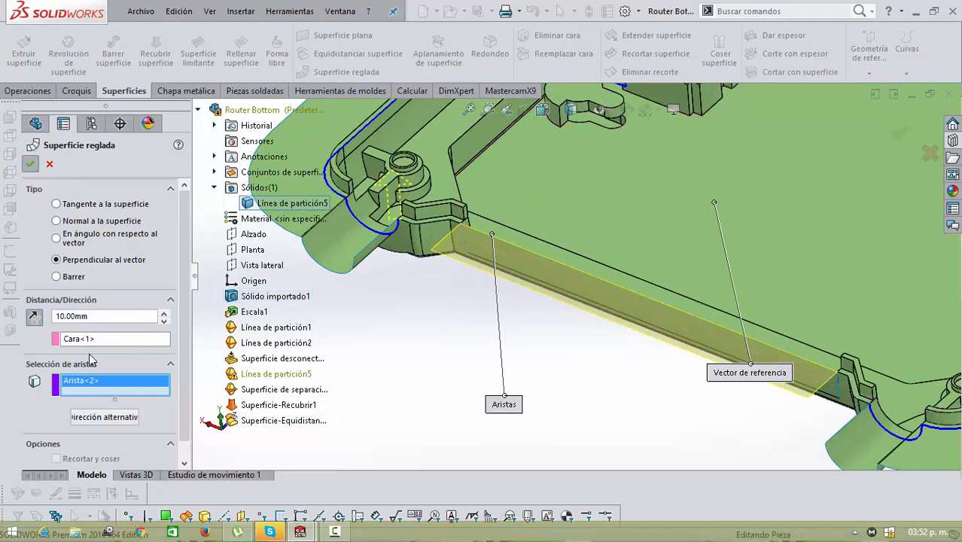
middle_drag(527, 300, 496, 308)
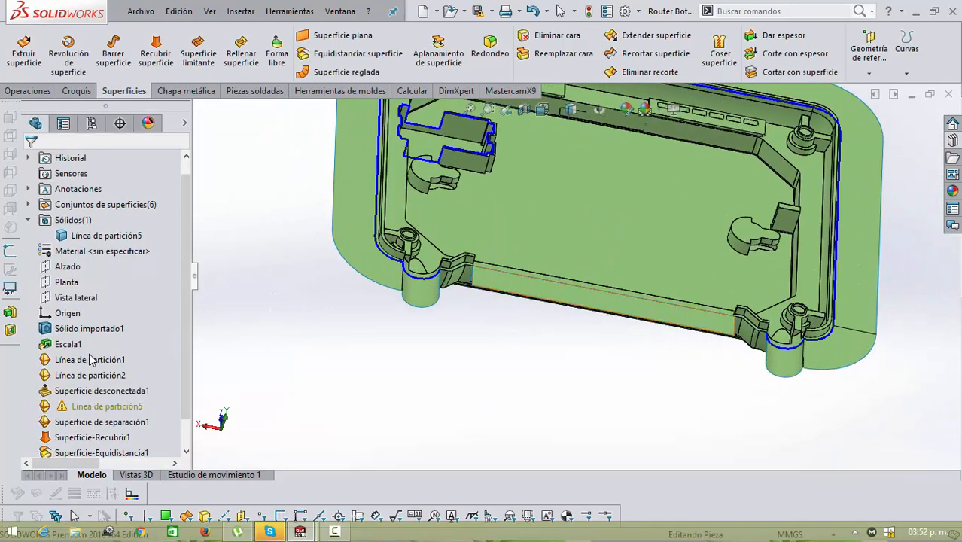
Step: Start a filled surface at one front notch, bounded by the curved parting surface's side edge, the stepped notch edges and the ruled surface's end edge
scroll(479, 304, down, 4)
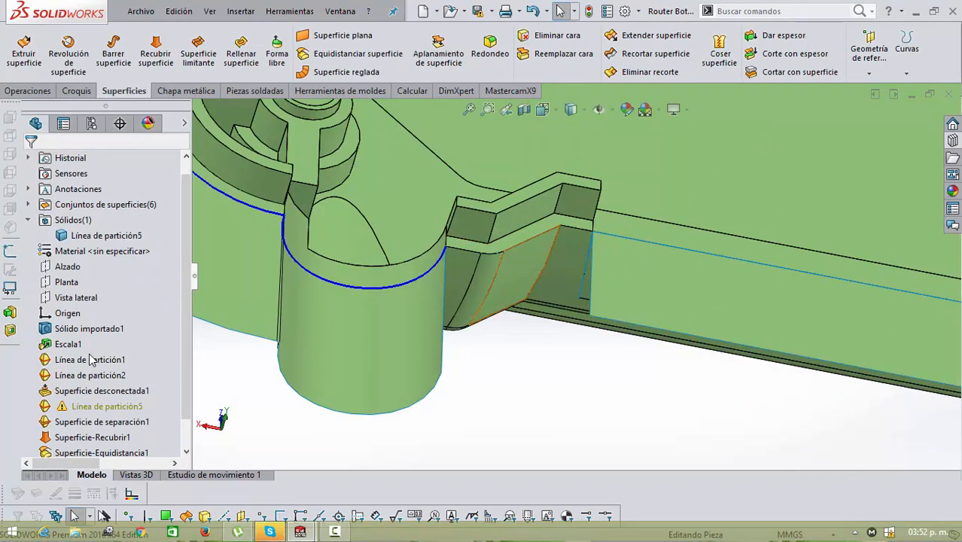
key(f)
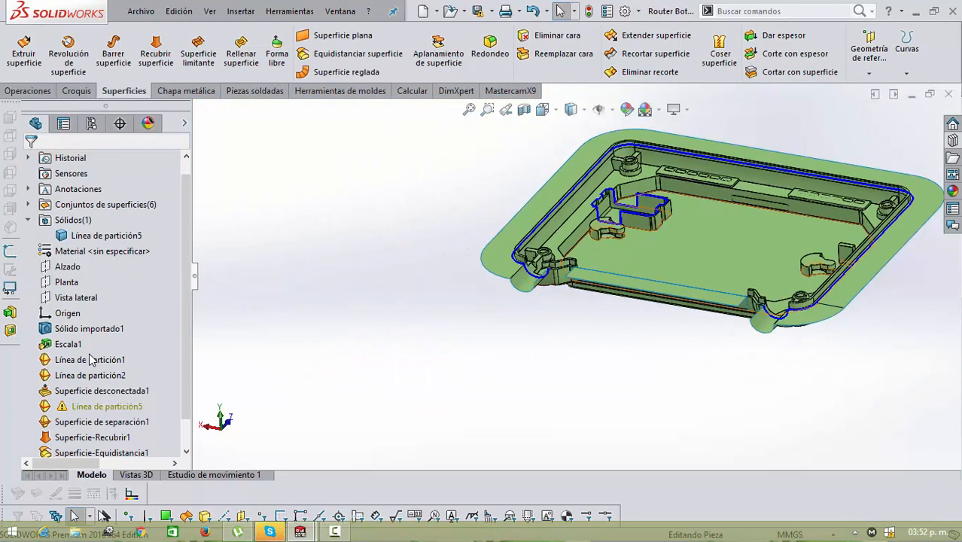
key(z)
key(shift+z)
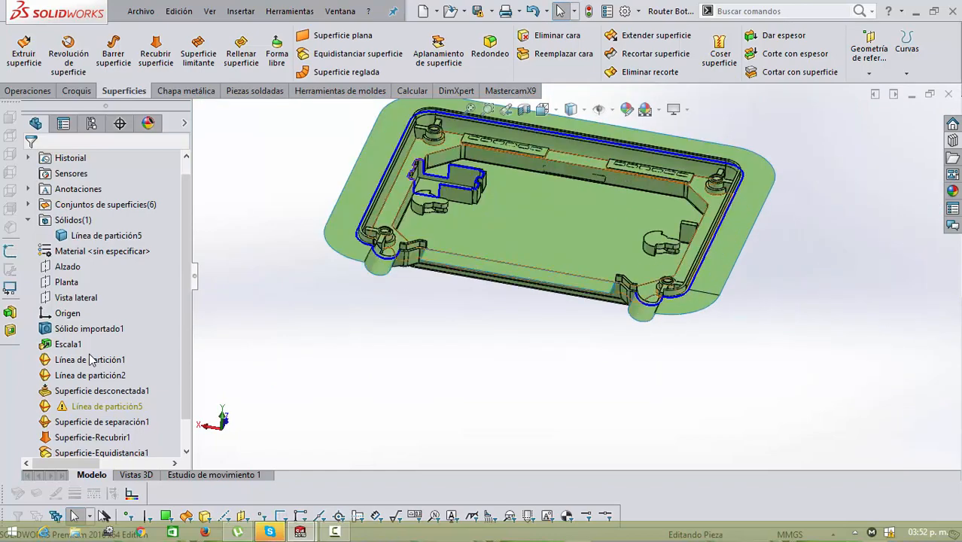
key(shift+z)
key(shift+z)
key(shift+z)
key(shift+z)
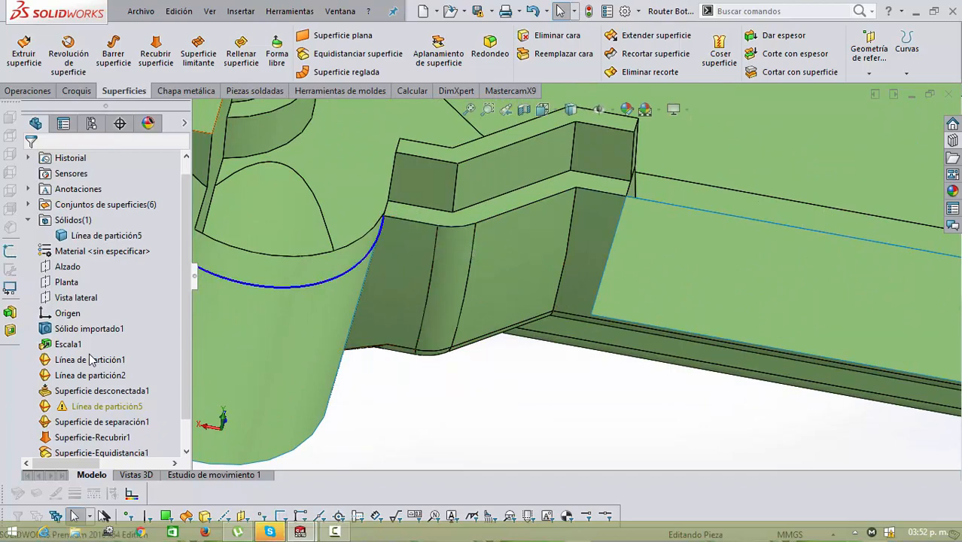
click(240, 52)
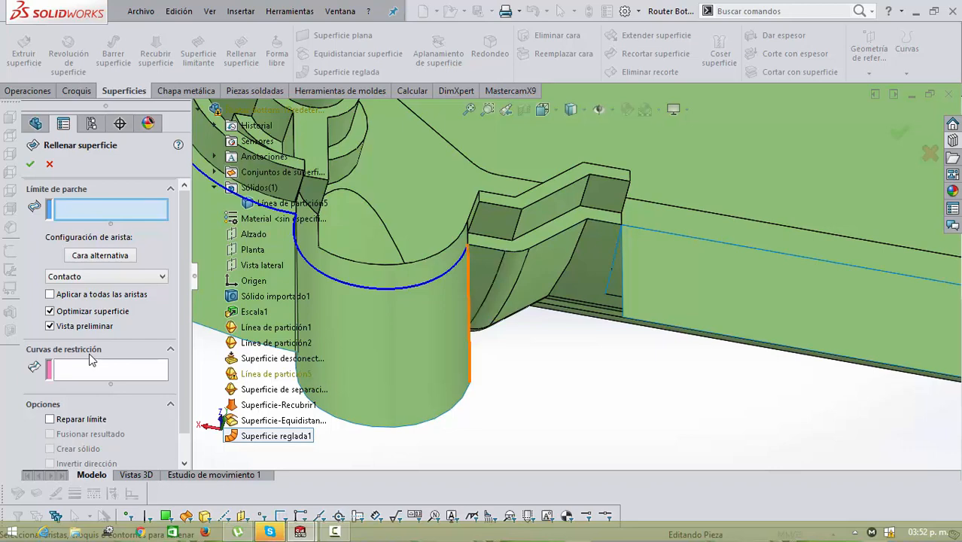
click(468, 313)
scroll(470, 256, down, 3)
click(493, 241)
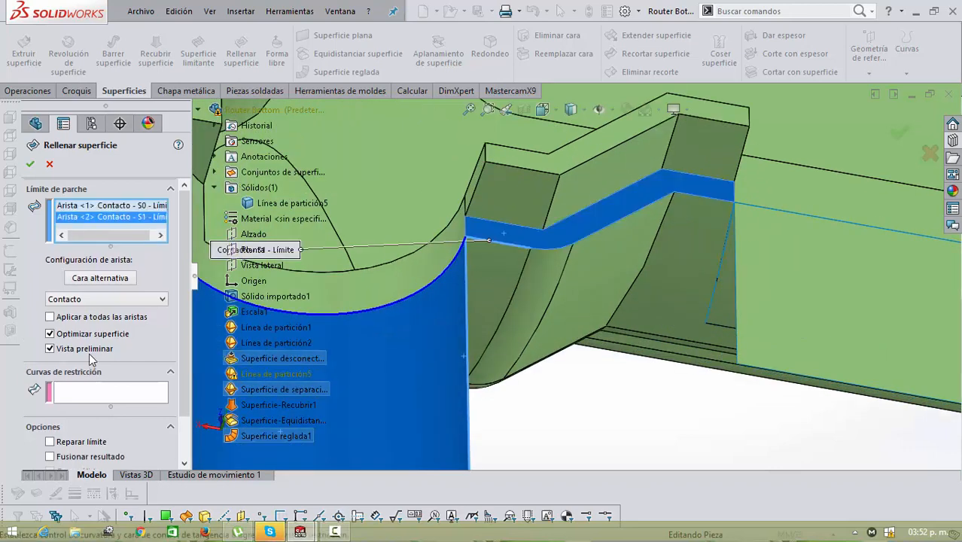
click(545, 247)
click(592, 234)
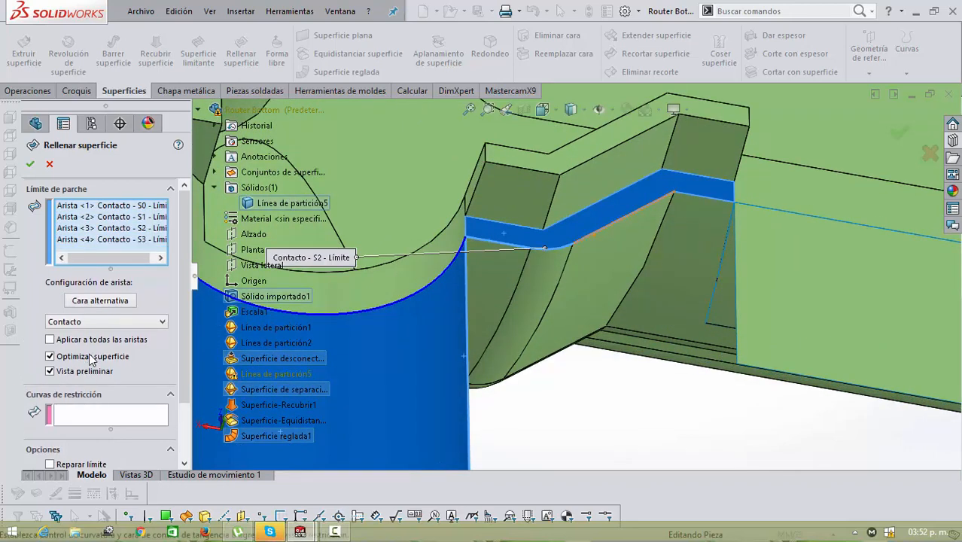
scroll(697, 196, down, 3)
click(684, 199)
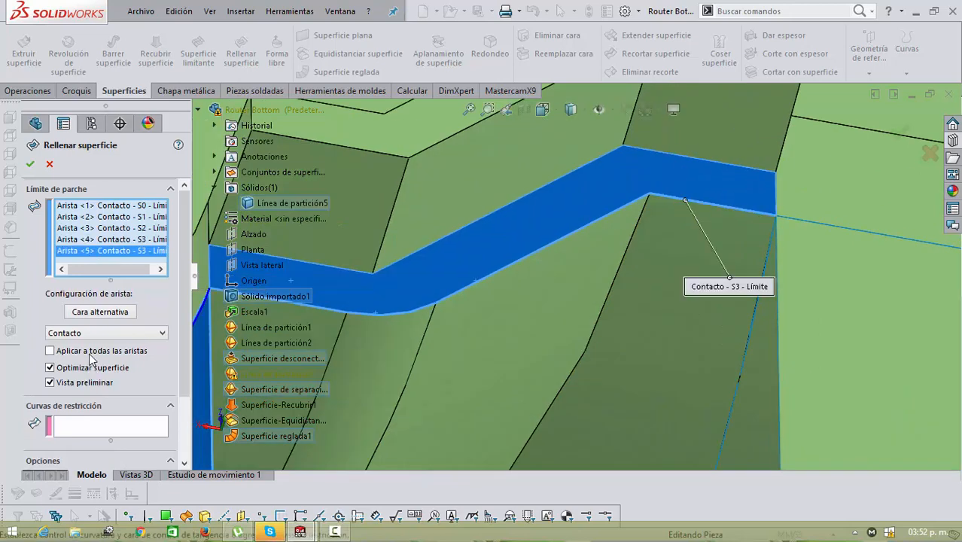
click(775, 361)
scroll(775, 361, up, 5)
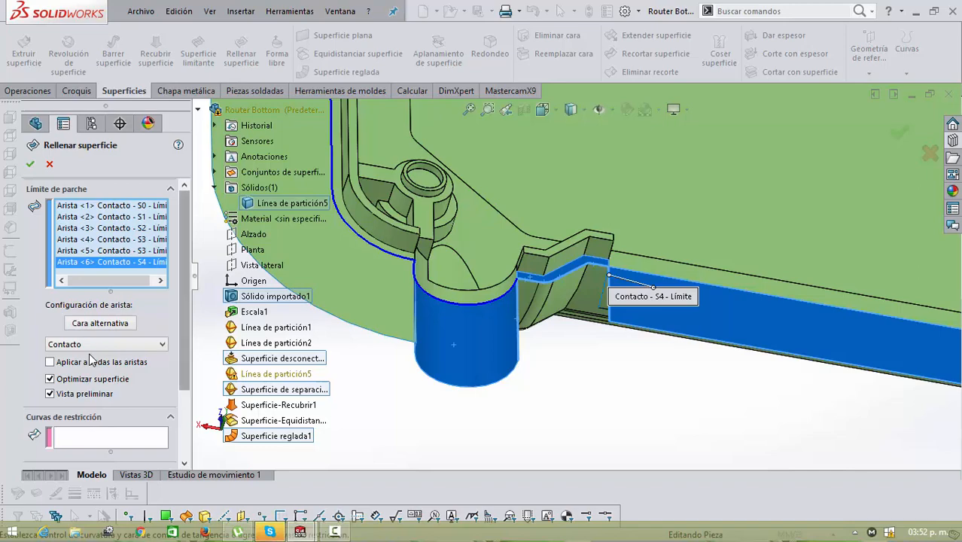
Step: Enable Reparar límite for the open patch boundary and create the filled surface at the front notch
scroll(89, 359, down, 3)
click(50, 389)
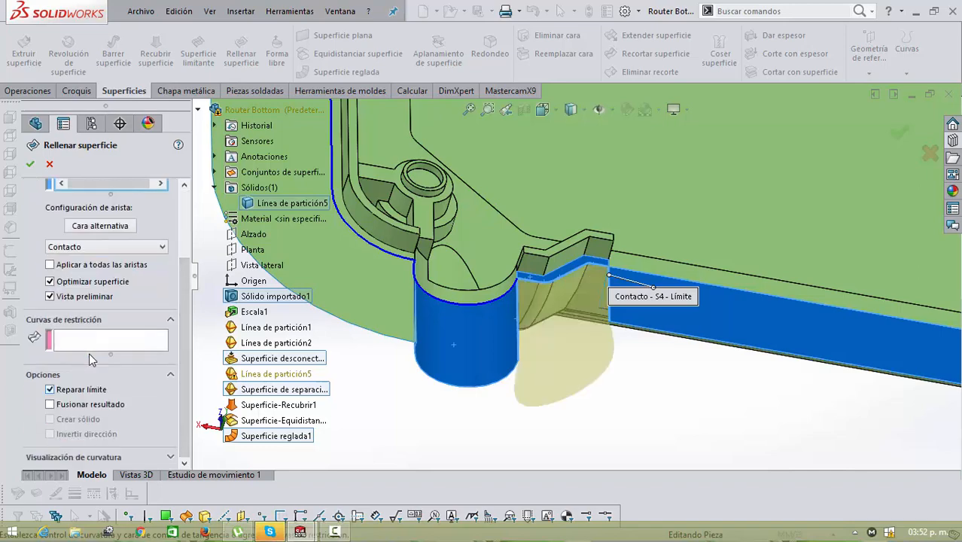
mouse_move(481, 301)
middle_down()
mouse_move(444, 361)
mouse_move(467, 352)
middle_up()
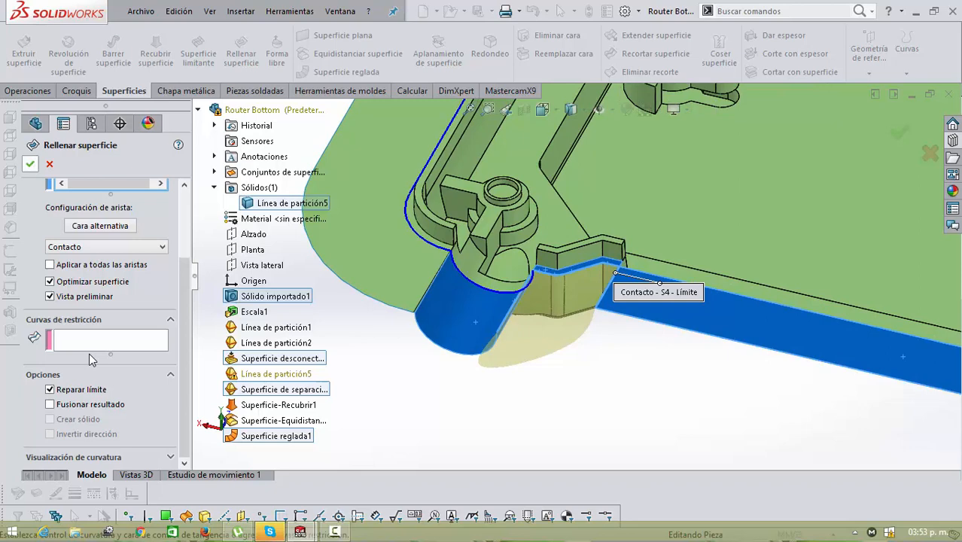
click(30, 163)
scroll(572, 248, up, 5)
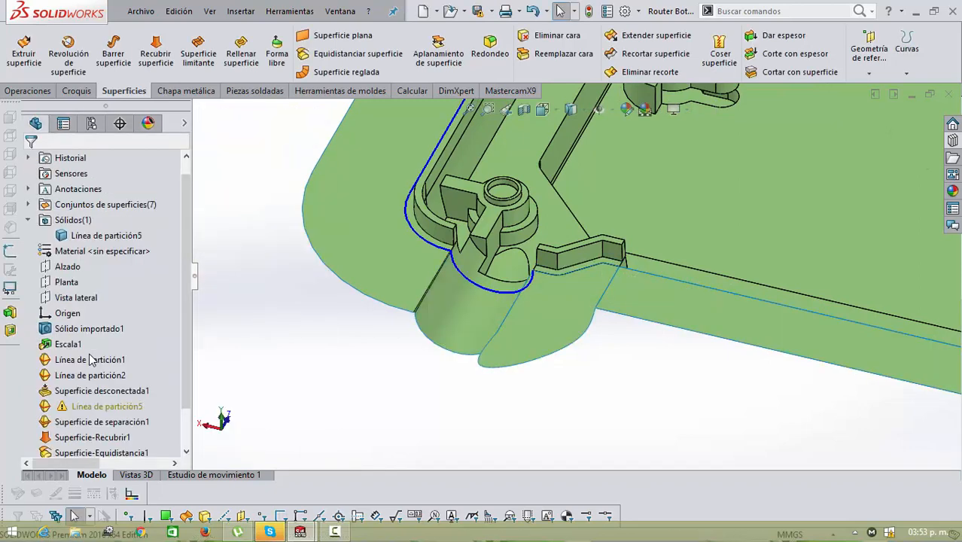
scroll(572, 249, down, 3)
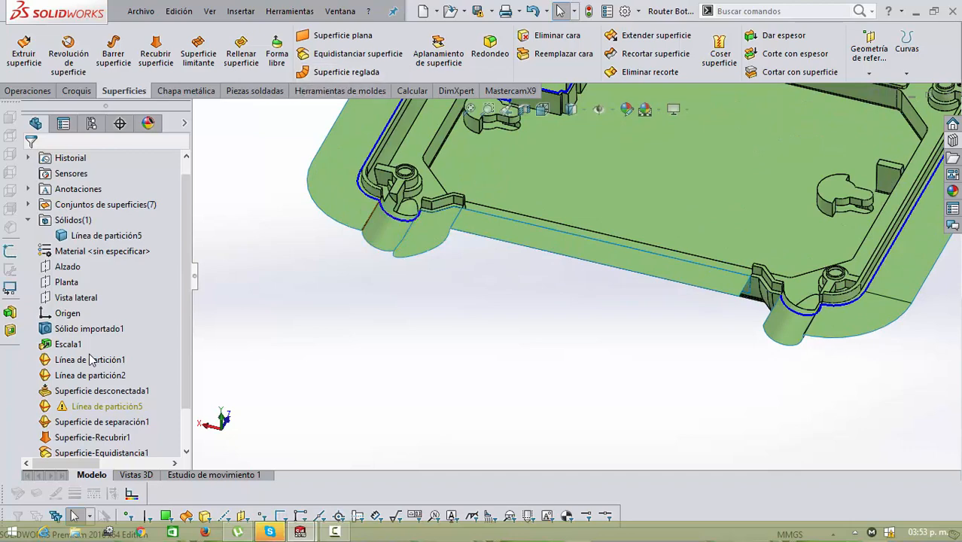
Step: Create a second filled surface at the other front notch, bounded by the ruled surface's end edge, stepped notch edges and curved parting surface's side edge
key(Return)
scroll(853, 251, down, 4)
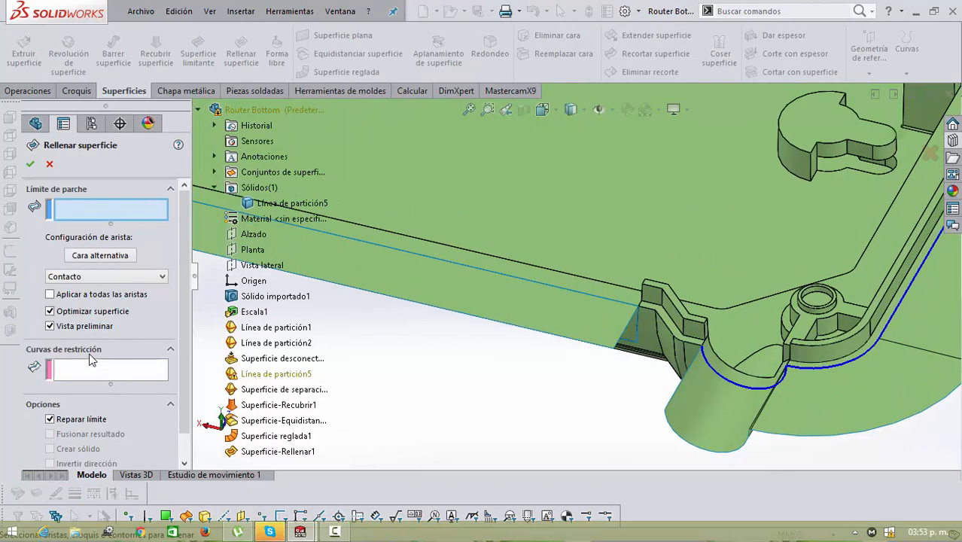
click(626, 328)
scroll(678, 326, down, 4)
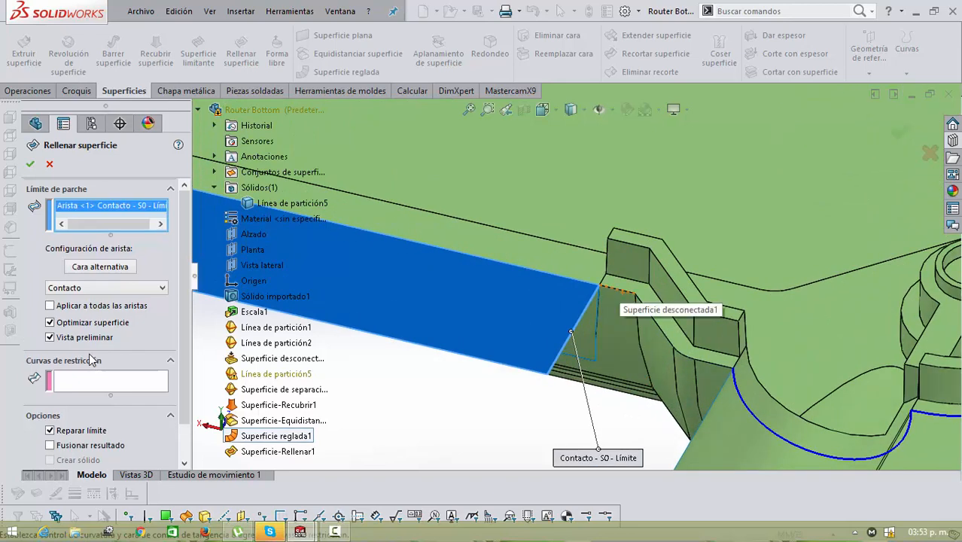
click(617, 289)
click(704, 352)
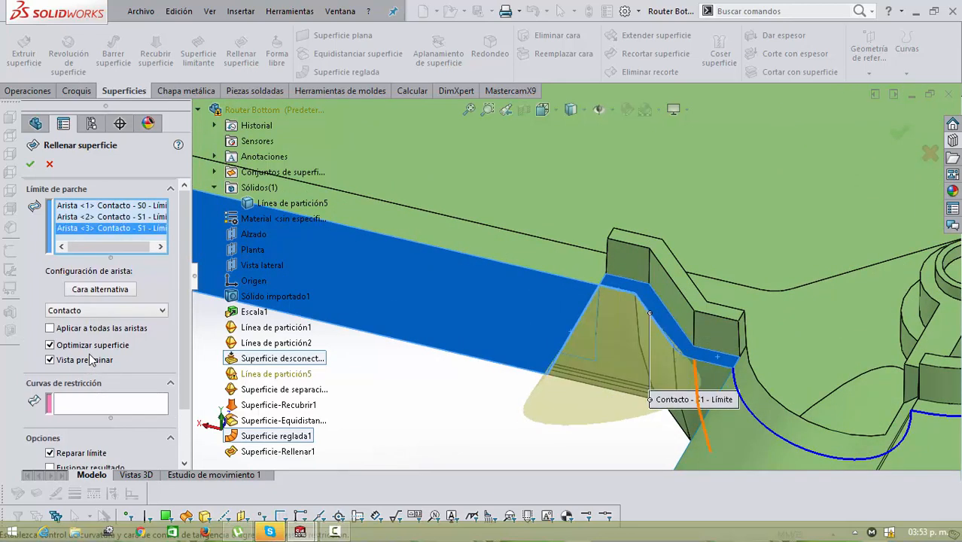
click(707, 363)
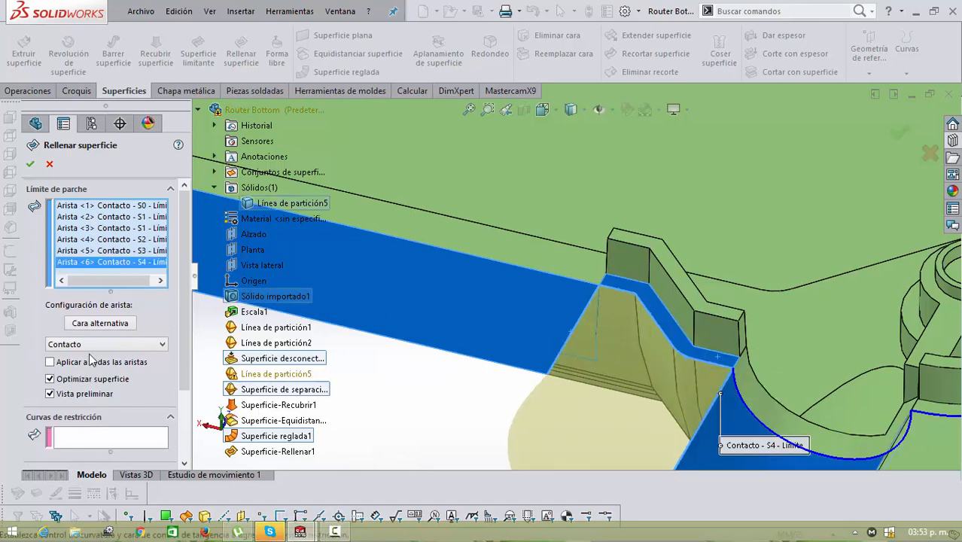
key(Return)
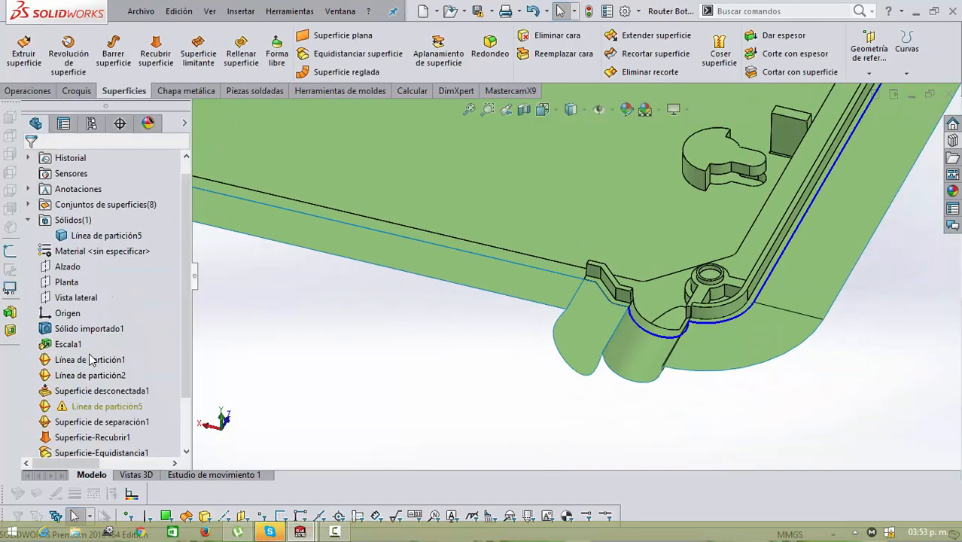
Step: Examine the new filled patches together with the ruled and lofted front surface bodies from several angles
scroll(525, 232, up, 5)
middle_drag(526, 196, 526, 232)
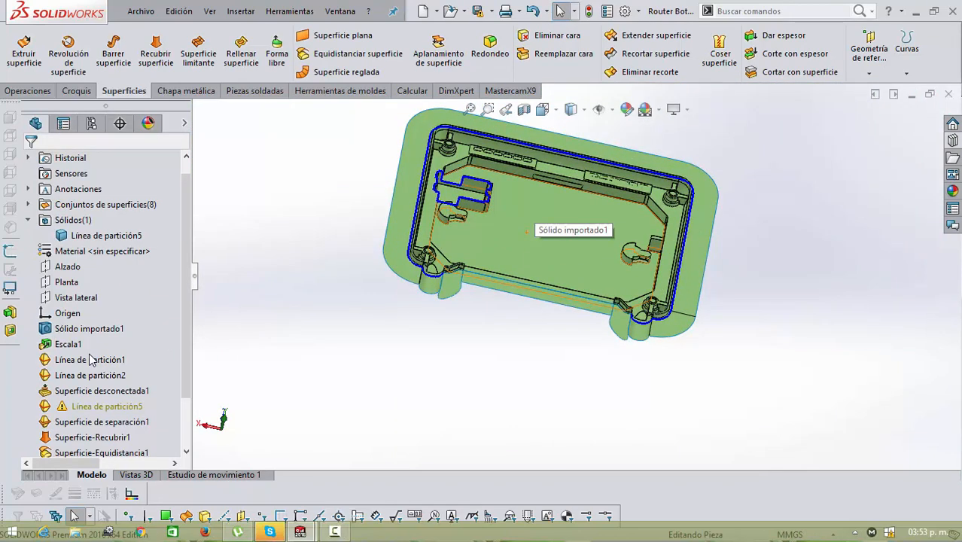
click(487, 279)
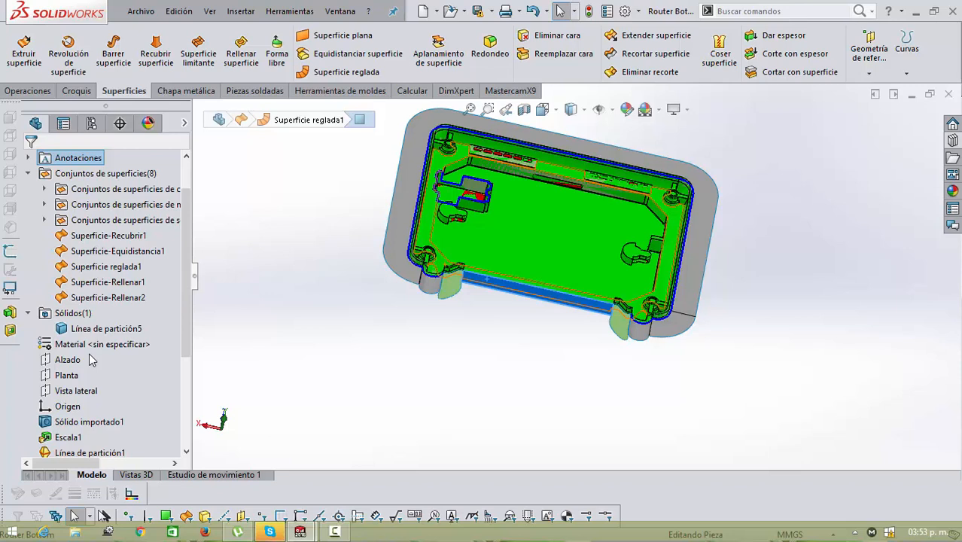
click(109, 235)
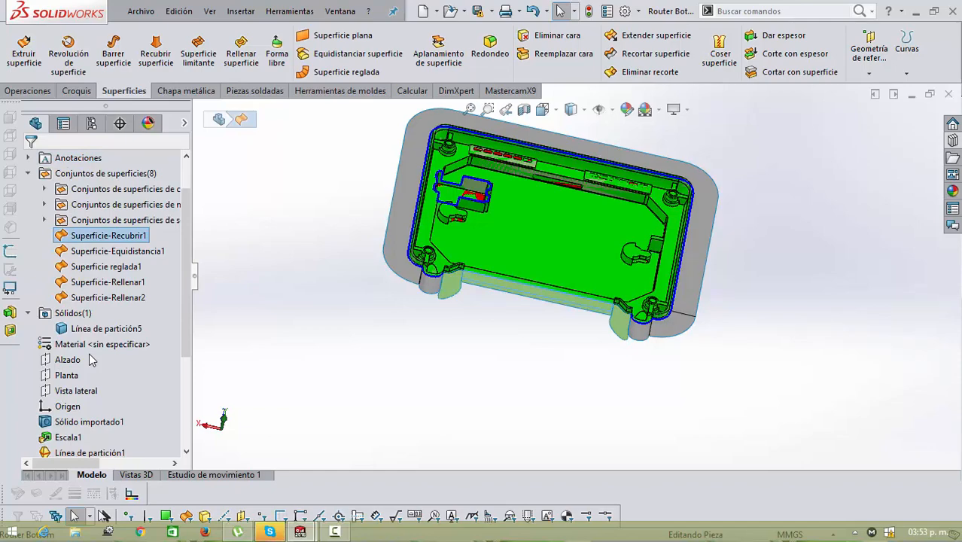
key(ctrl+1)
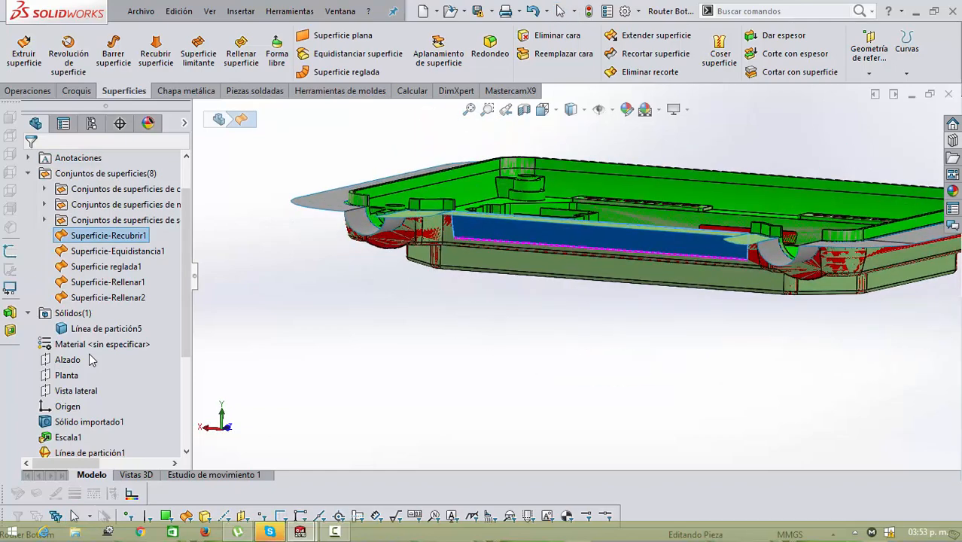
key(Escape)
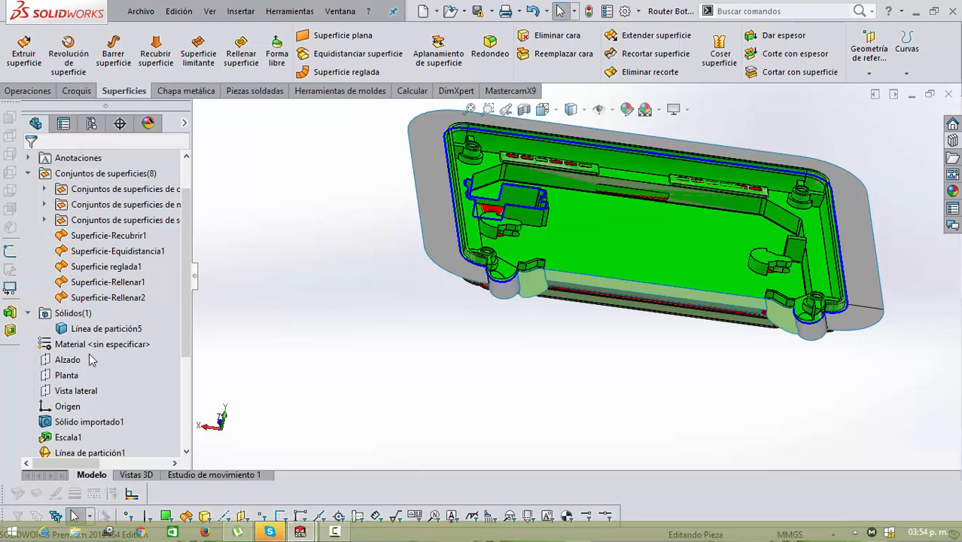
Step: Sketch a corner rectangle enclosing the part on the flat parting surface, its rear side about 28 mm outside the part's rear edge
right_click(435, 187)
click(477, 116)
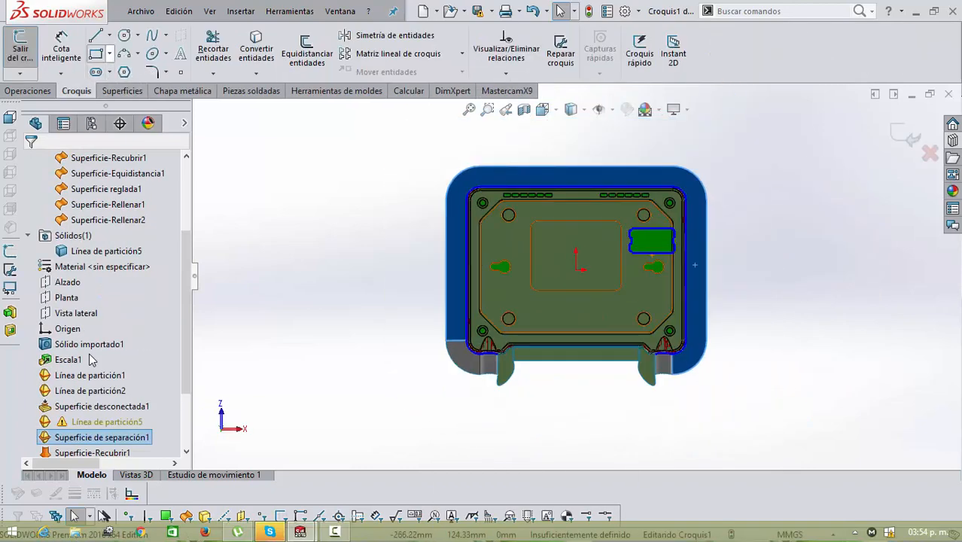
click(109, 54)
click(120, 131)
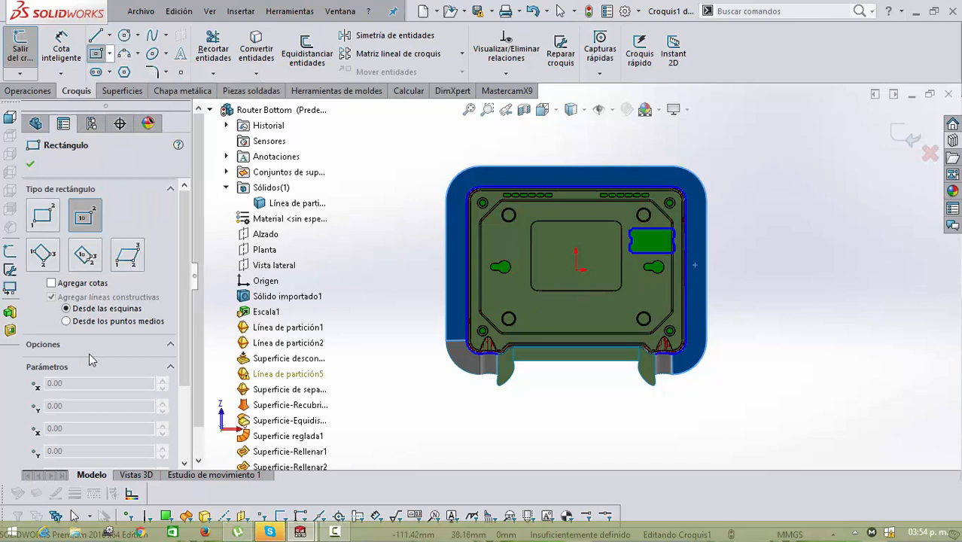
click(109, 54)
click(130, 71)
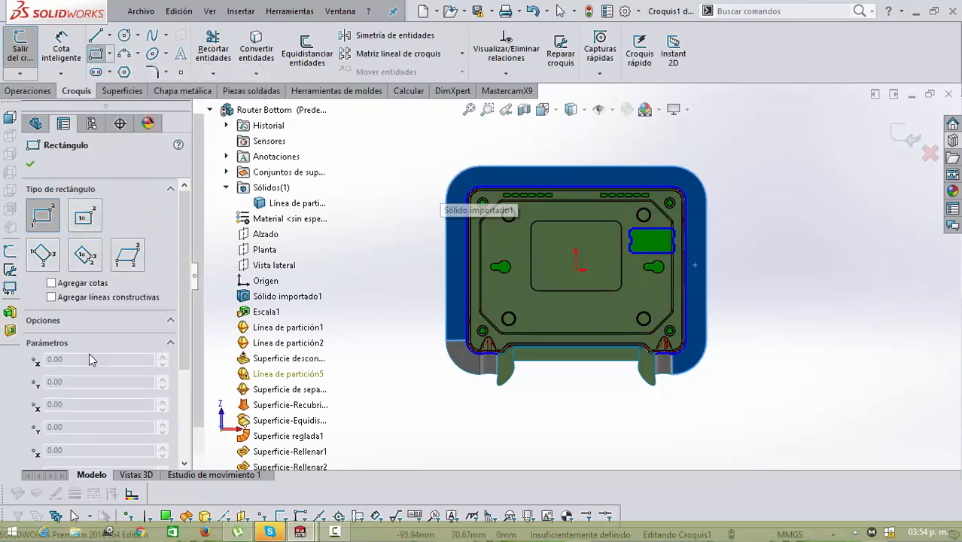
mouse_move(410, 148)
mouse_down()
mouse_move(708, 343)
mouse_move(730, 407)
mouse_move(745, 402)
mouse_up()
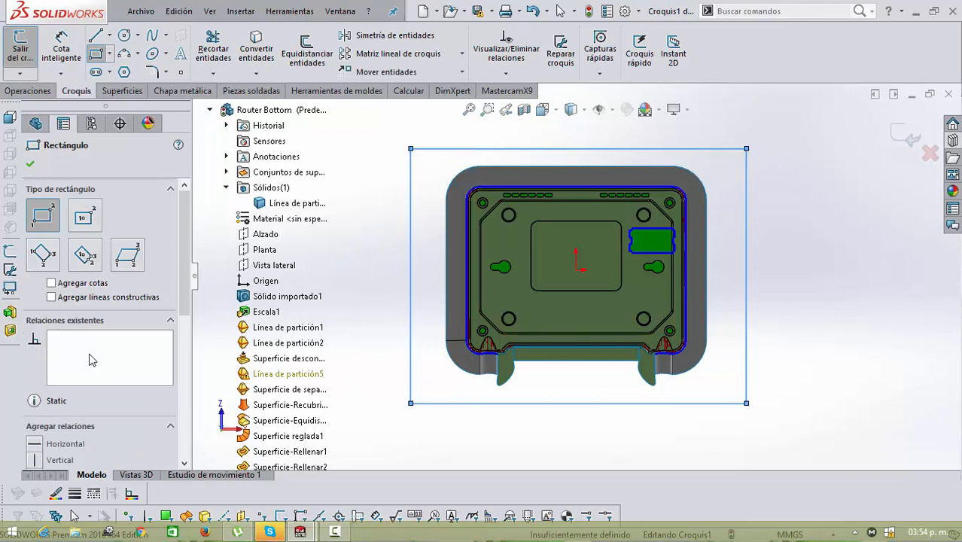
key(Escape)
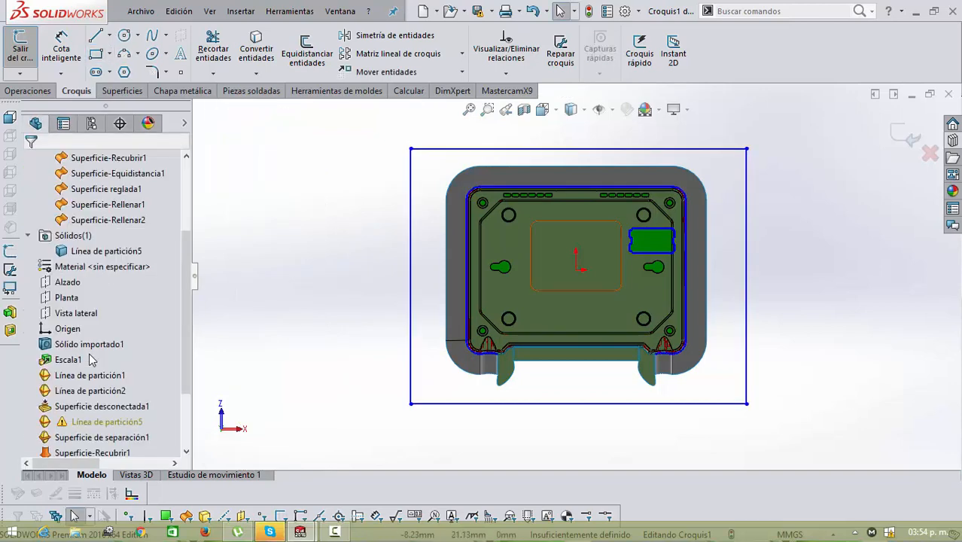
Step: Dimension the rectangle's rear side 7 mm from the part's rear parting edge
scroll(474, 155, down, 5)
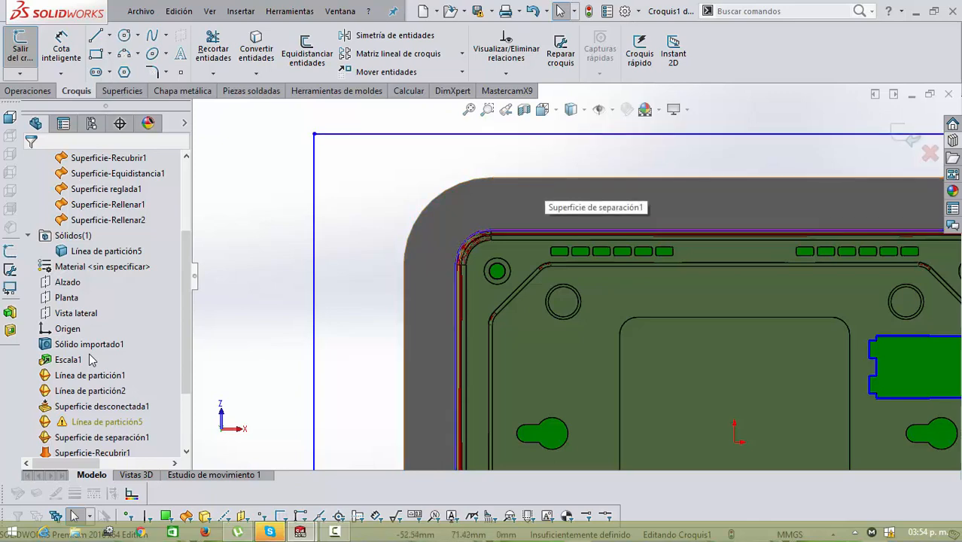
scroll(524, 309, up, 2)
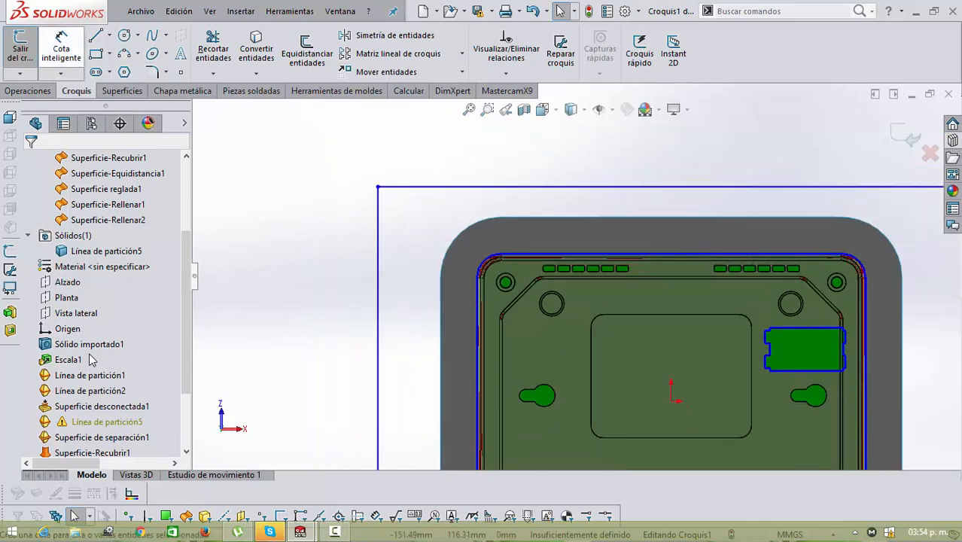
scroll(658, 195, down, 2)
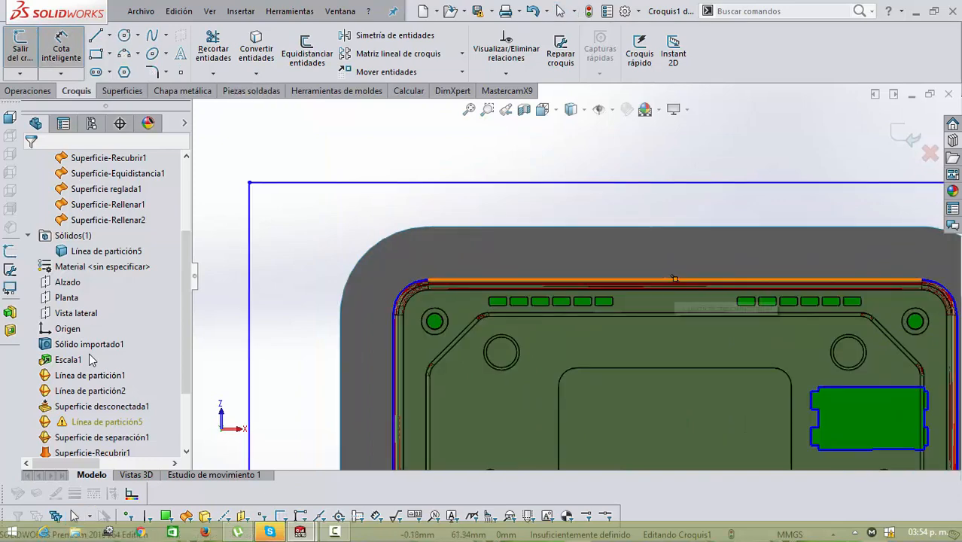
click(680, 182)
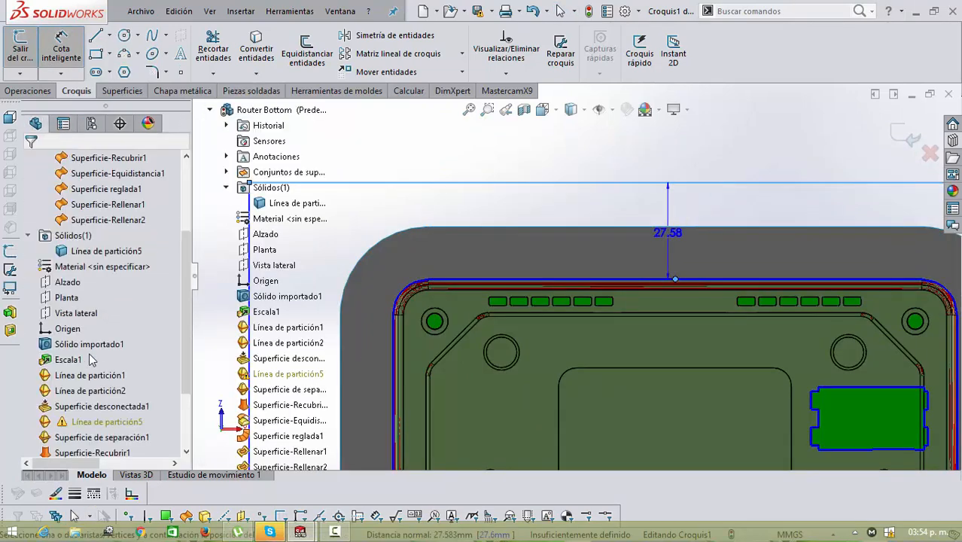
click(665, 226)
text(7)
key(Return)
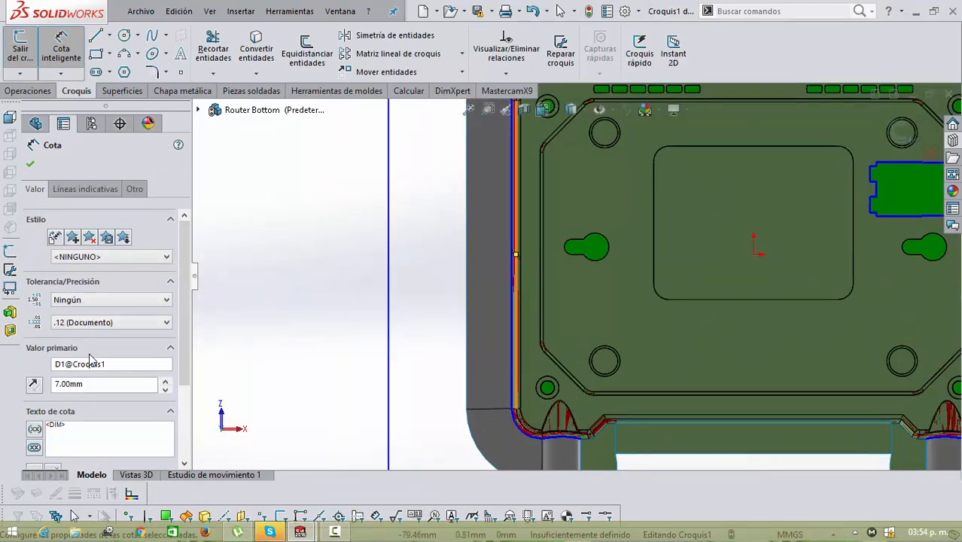
Step: Dimension the rectangle's left side 7 mm from the part's left parting edge
click(389, 328)
click(440, 250)
text(7)
key(Return)
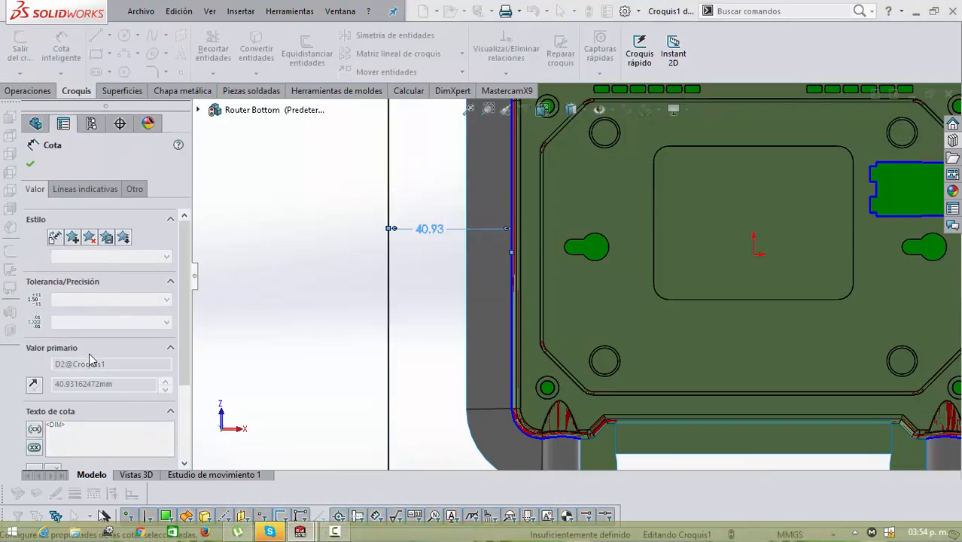
Step: Dimension the rectangle's front side 7 mm from the end point of the parting edge at the left front notch
key(z)
key(z)
key(z)
key(z)
key(z)
key(shift+z)
key(shift+z)
key(shift+z)
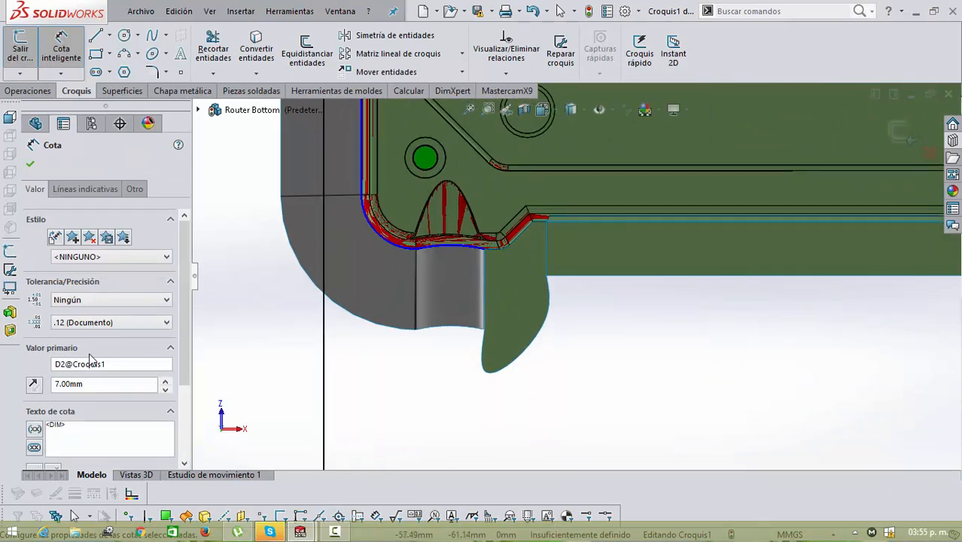
key(z)
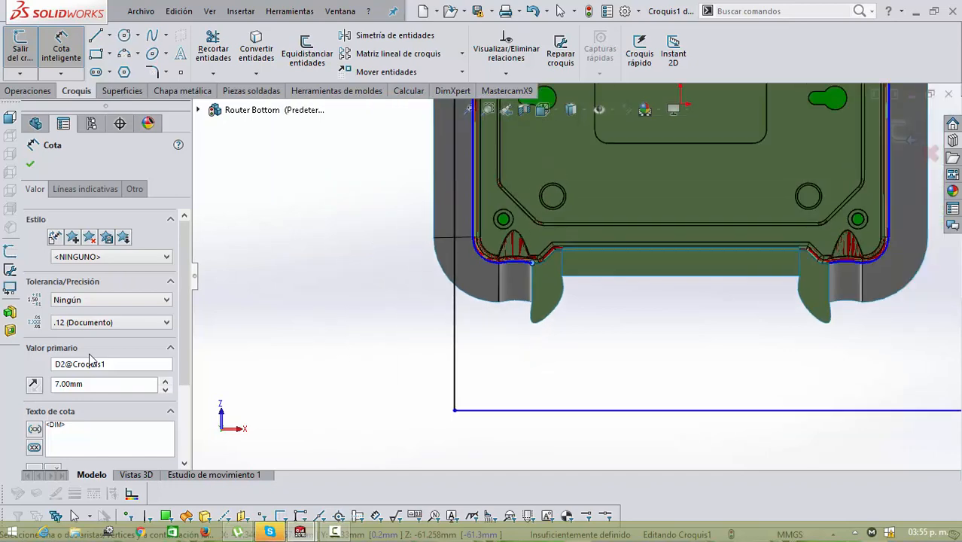
click(558, 410)
click(543, 349)
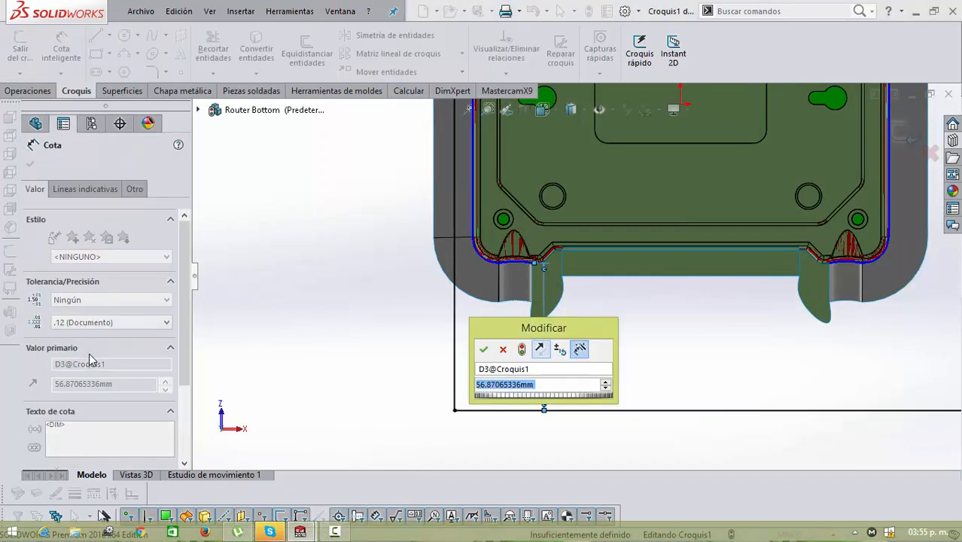
text(7)
key(Return)
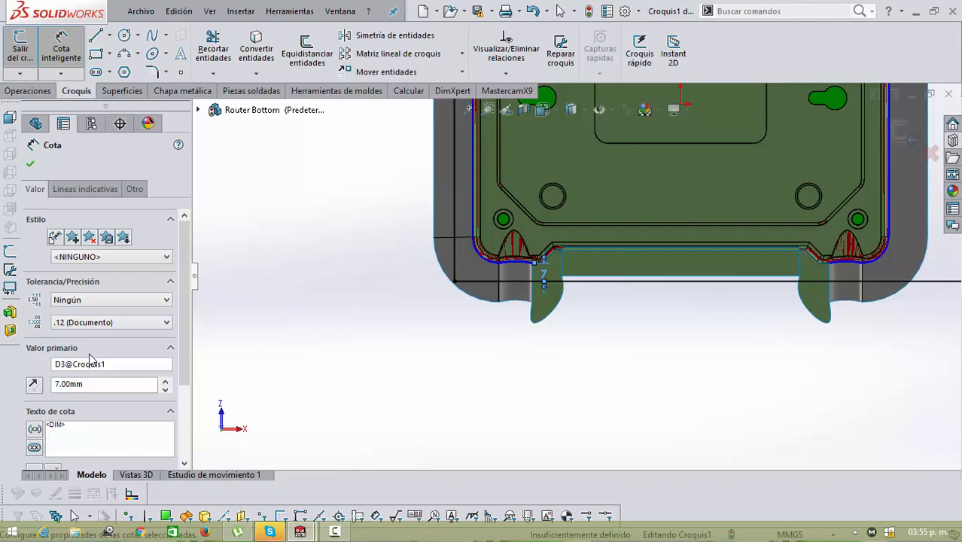
Step: Dimension the rectangle's right side 7 mm from the part's right parting edge and finish the sketch
scroll(556, 275, up, 3)
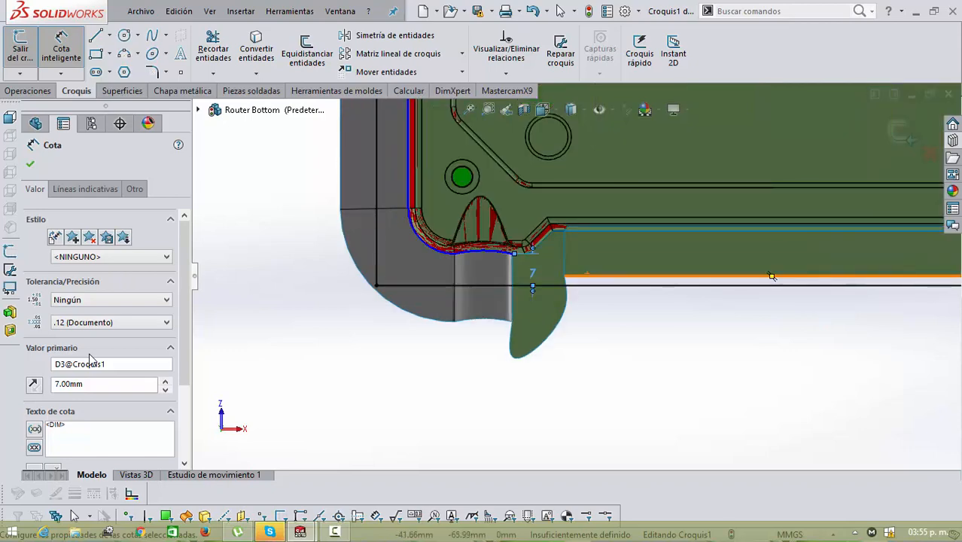
scroll(585, 276, down, 6)
scroll(782, 214, up, 3)
scroll(583, 274, down, 2)
scroll(753, 195, up, 1)
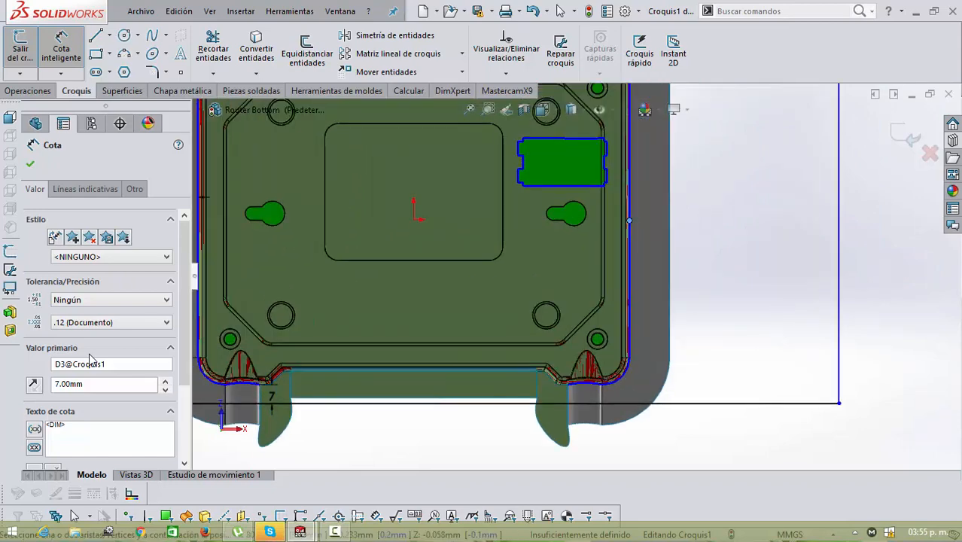
click(839, 219)
click(723, 223)
text(7)
key(Return)
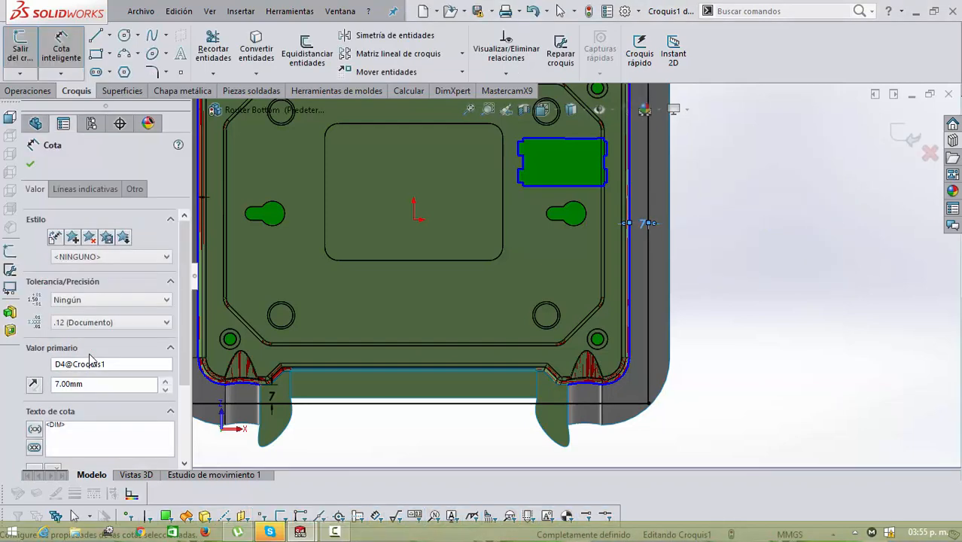
key(f)
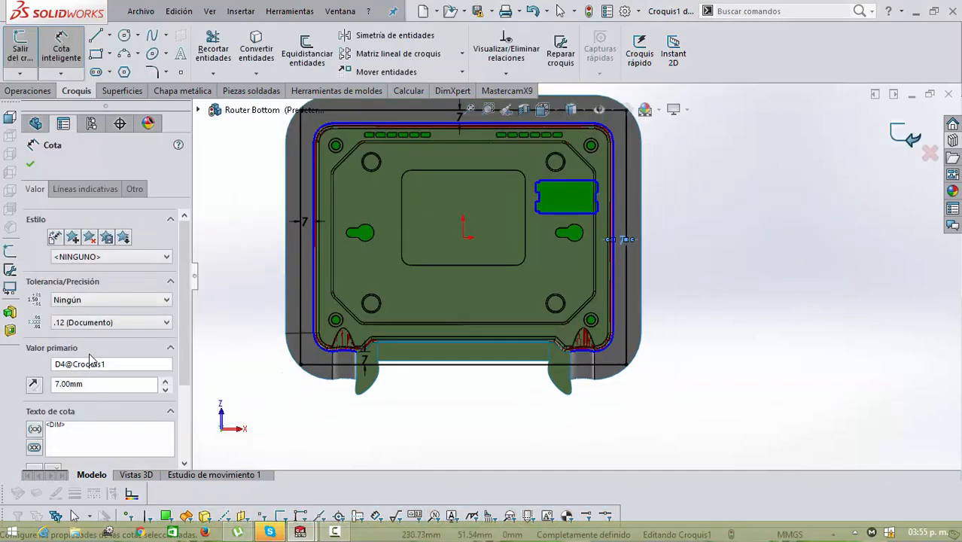
key(ctrl+b)
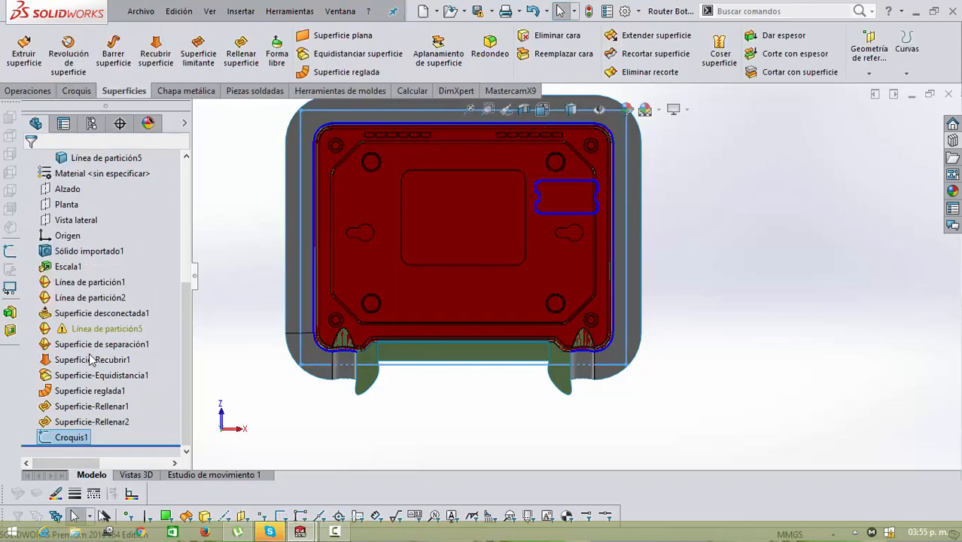
Step: Edit the front ruled surface so that its distance is 15 mm
click(87, 391)
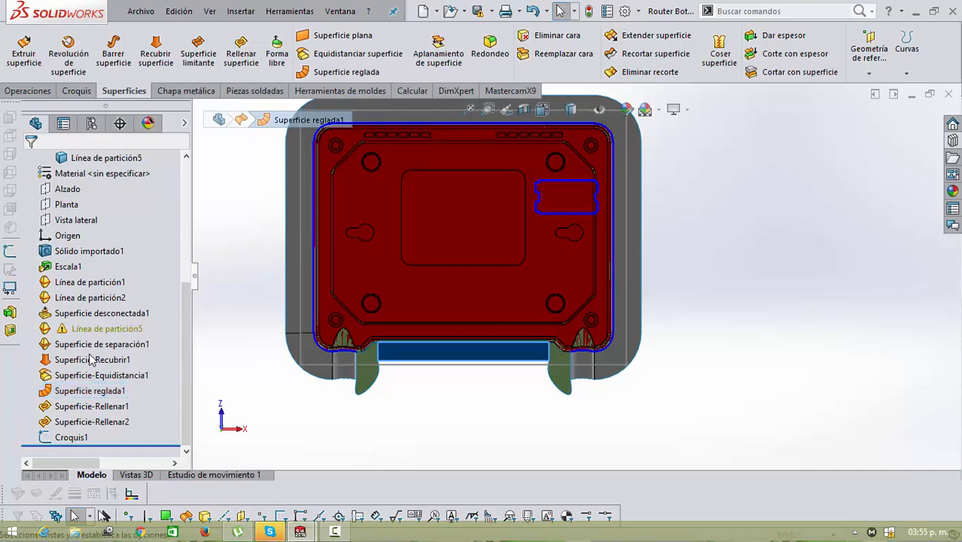
click(89, 360)
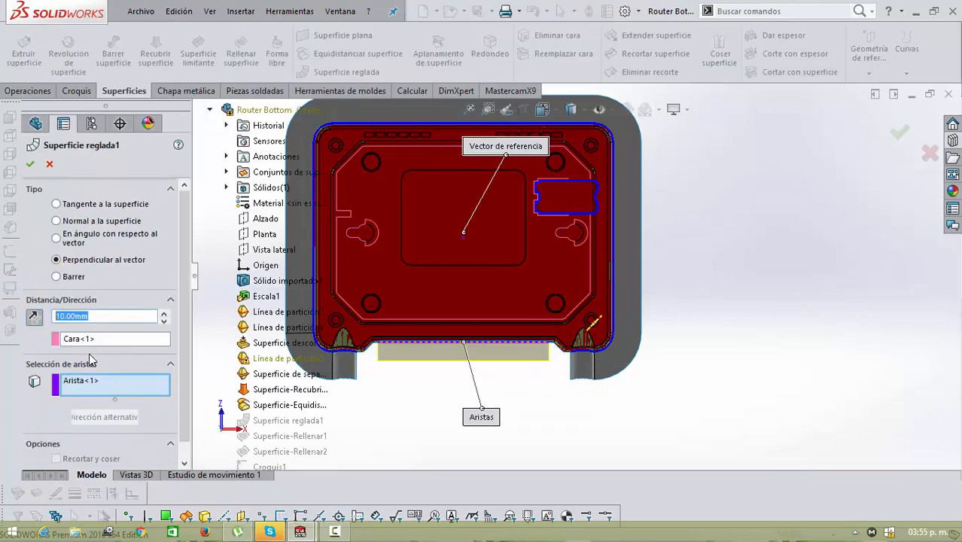
text(15)
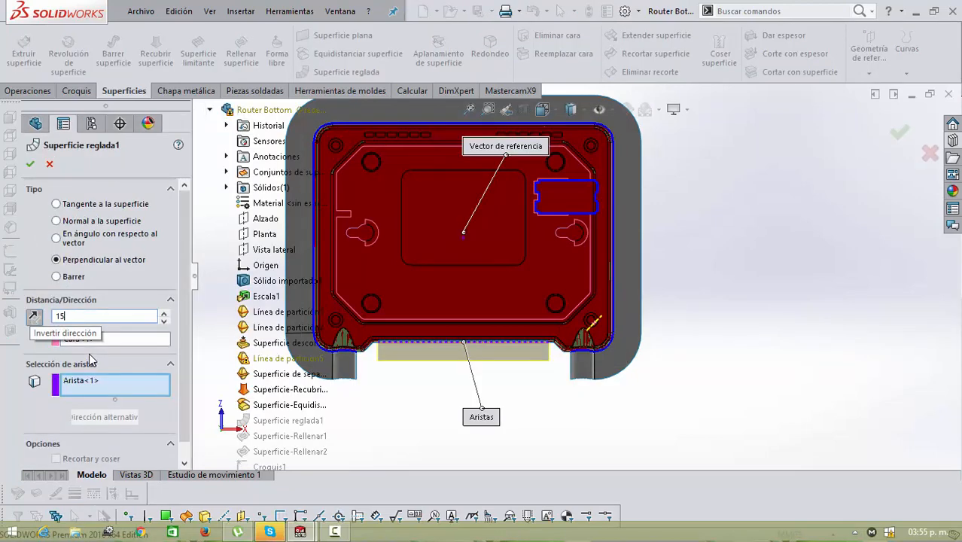
key(Return)
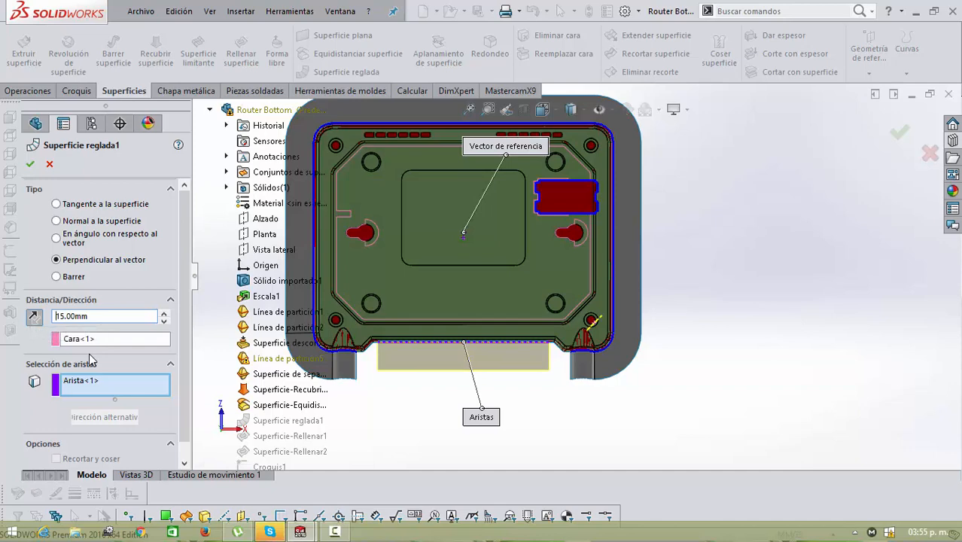
key(Return)
scroll(520, 376, down, 2)
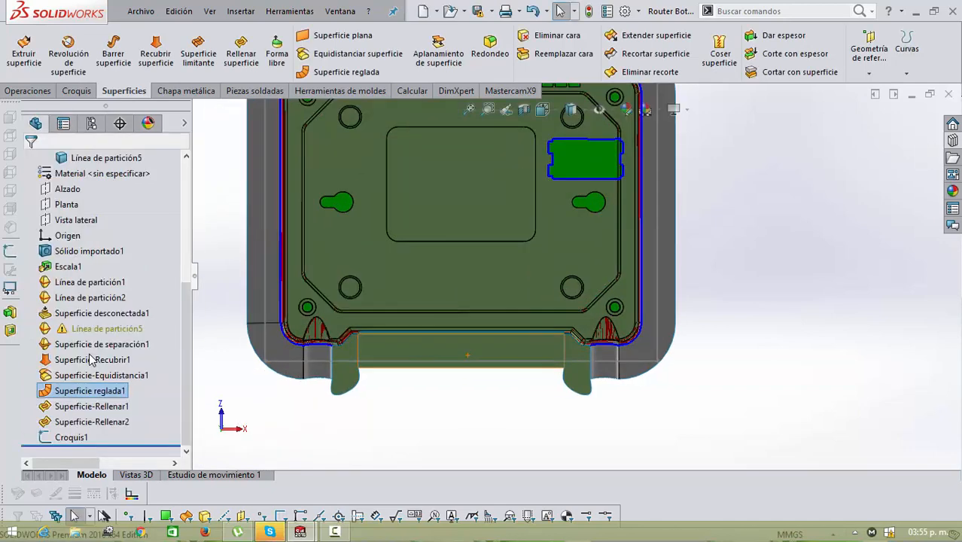
Step: Examine how the sketched rectangle lies against the parting surface's outer edge at the front corners and notches
scroll(575, 275, up, 3)
scroll(422, 322, down, 8)
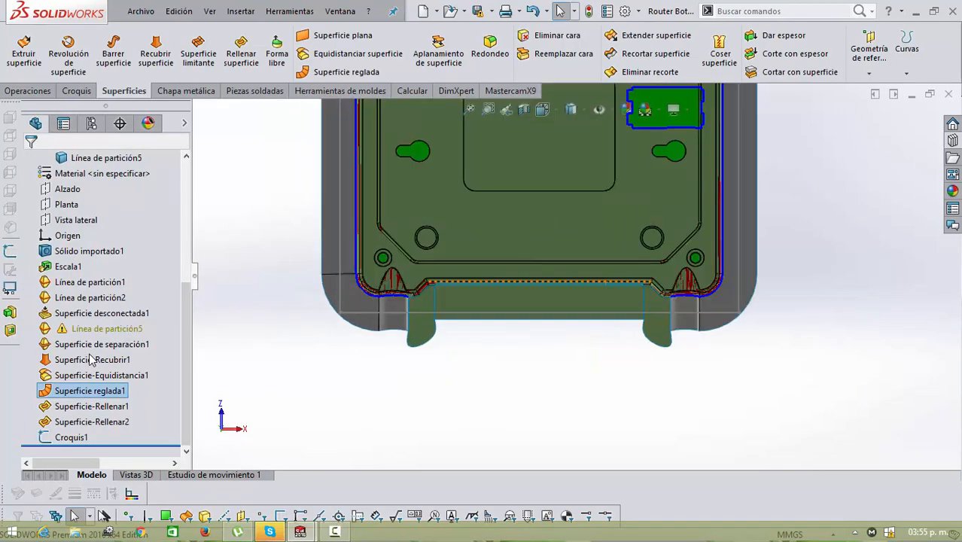
scroll(434, 270, down, 8)
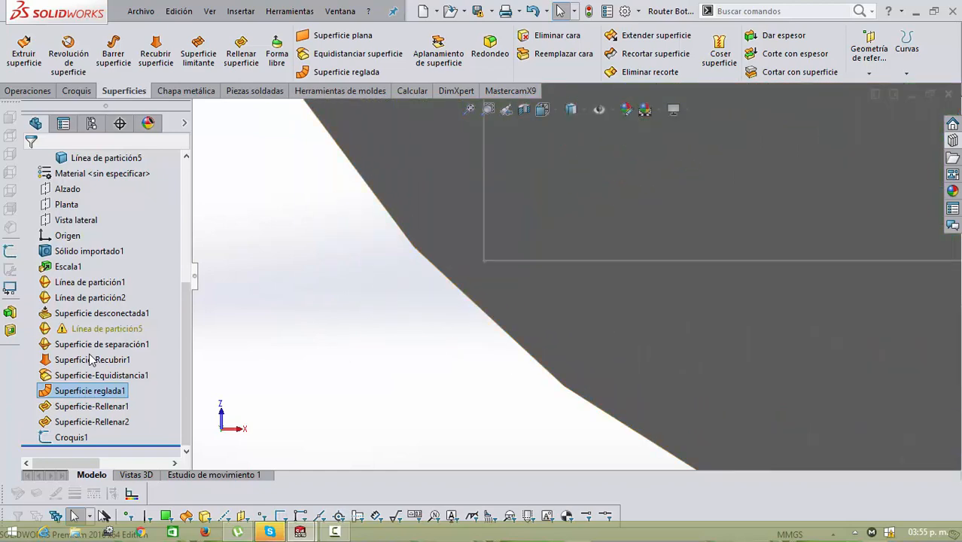
scroll(573, 276, up, 10)
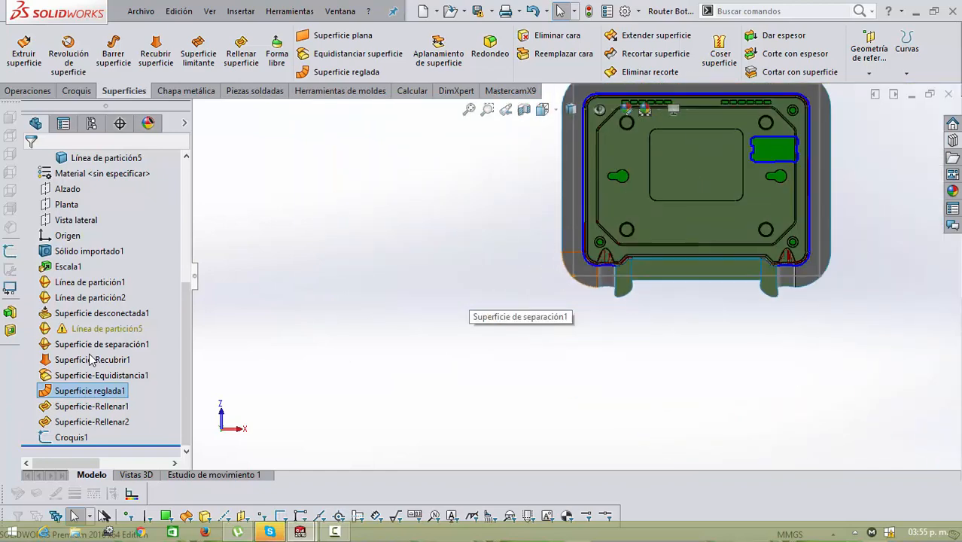
scroll(799, 279, down, 5)
scroll(519, 304, down, 8)
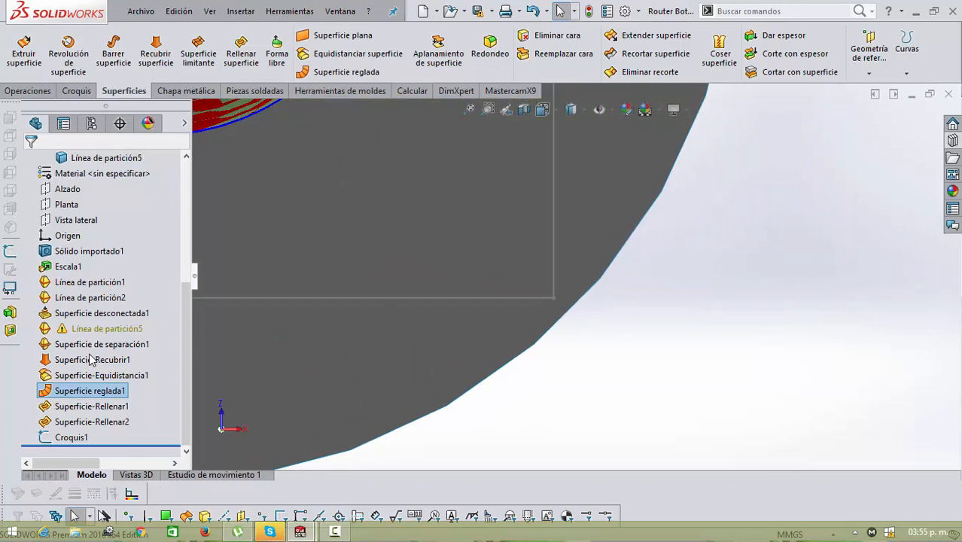
scroll(519, 294, up, 5)
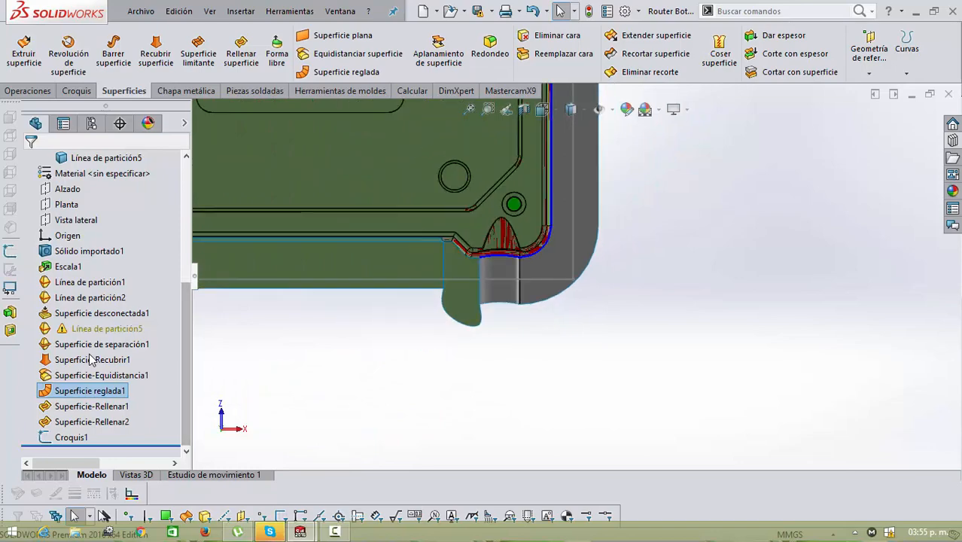
scroll(519, 290, up, 5)
middle_drag(519, 289, 467, 275)
scroll(466, 277, down, 6)
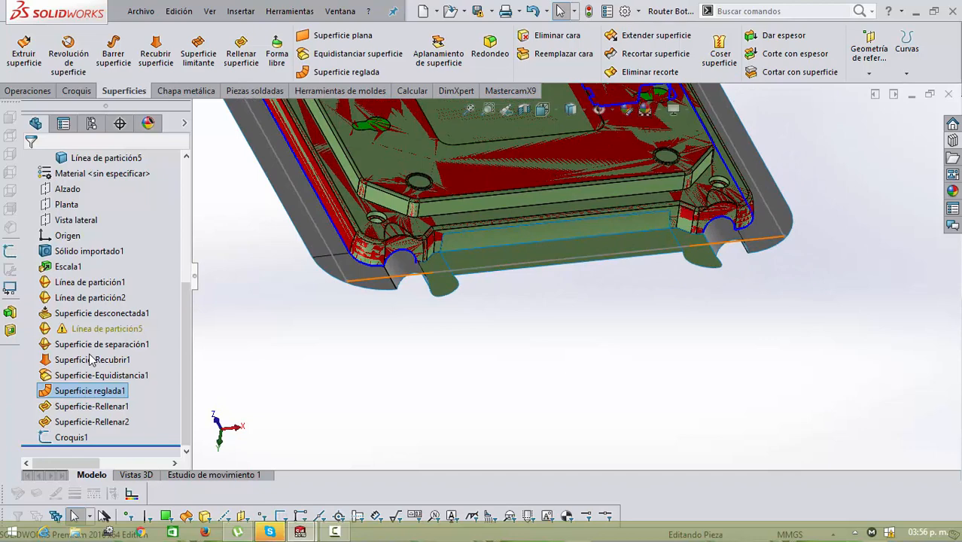
key(f)
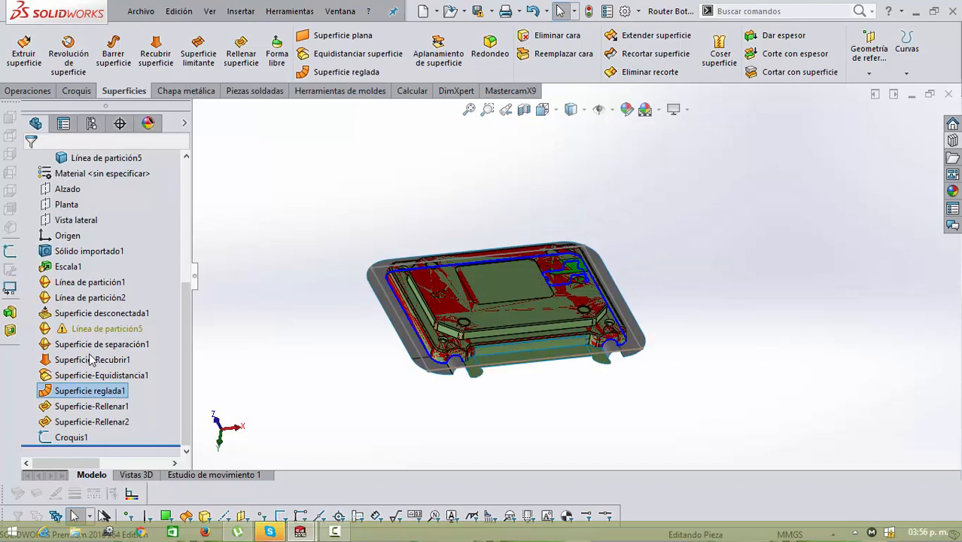
Step: Start a Núcleo/Cavidad operation using the rectangle sketch Croquis1 as the block outline
click(70, 437)
click(111, 416)
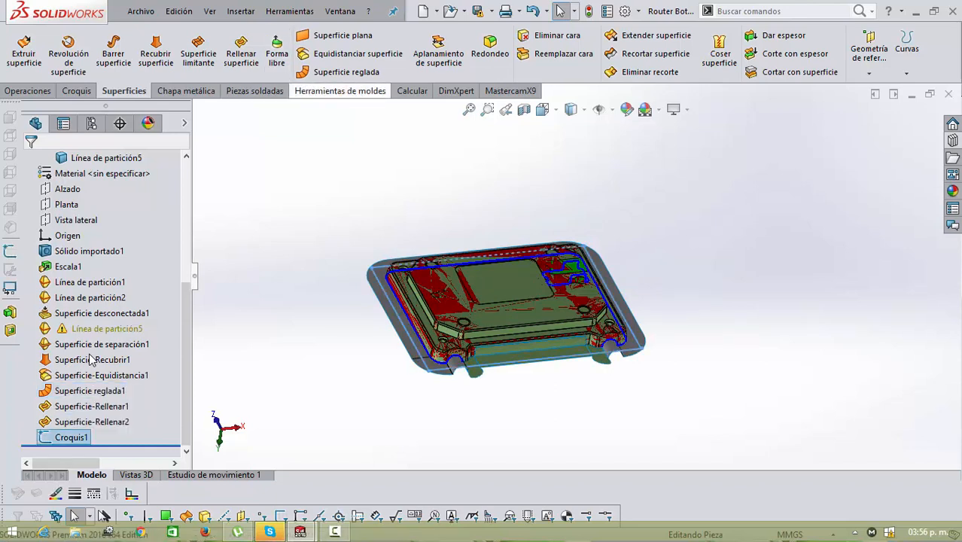
click(340, 90)
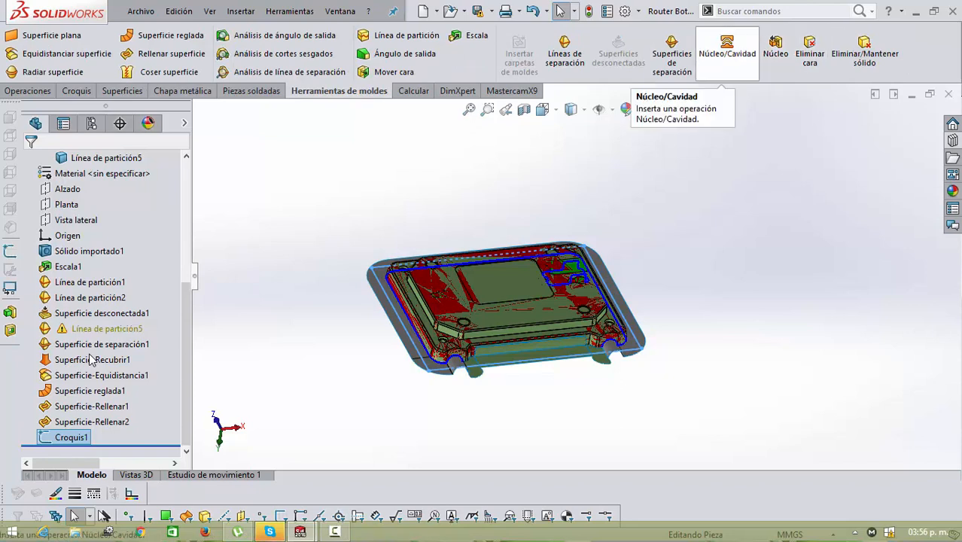
click(726, 53)
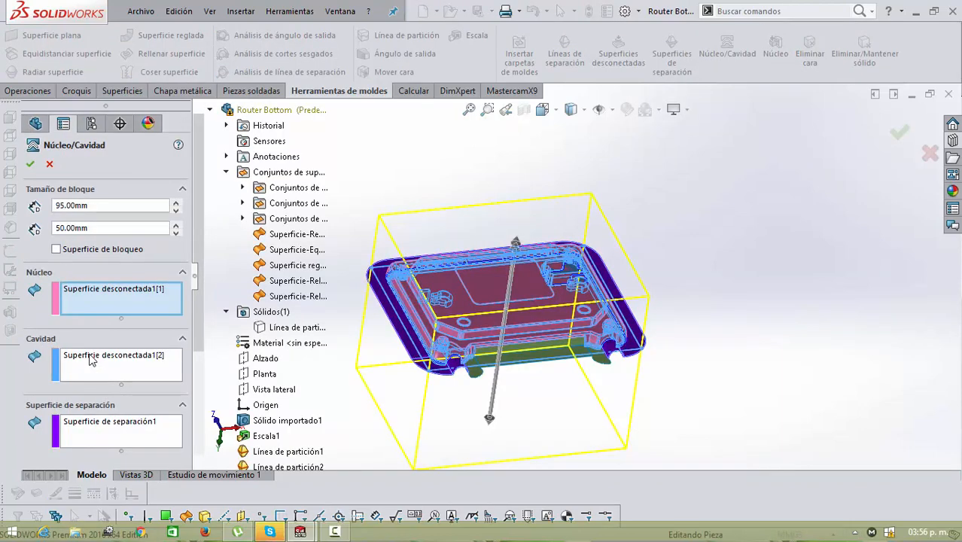
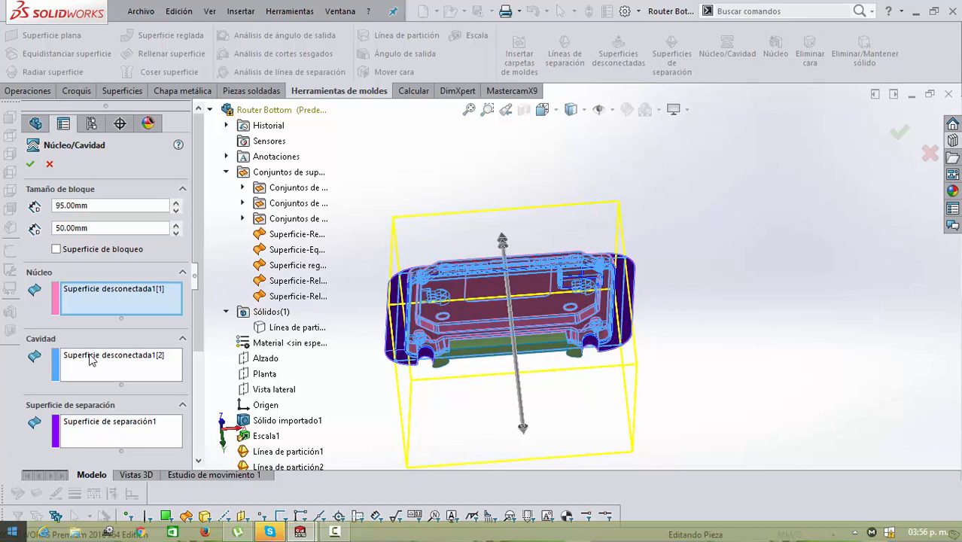
Step: Set both block size depths of the core/cavity split to 50 mm
key(ctrl+a)
text(2)
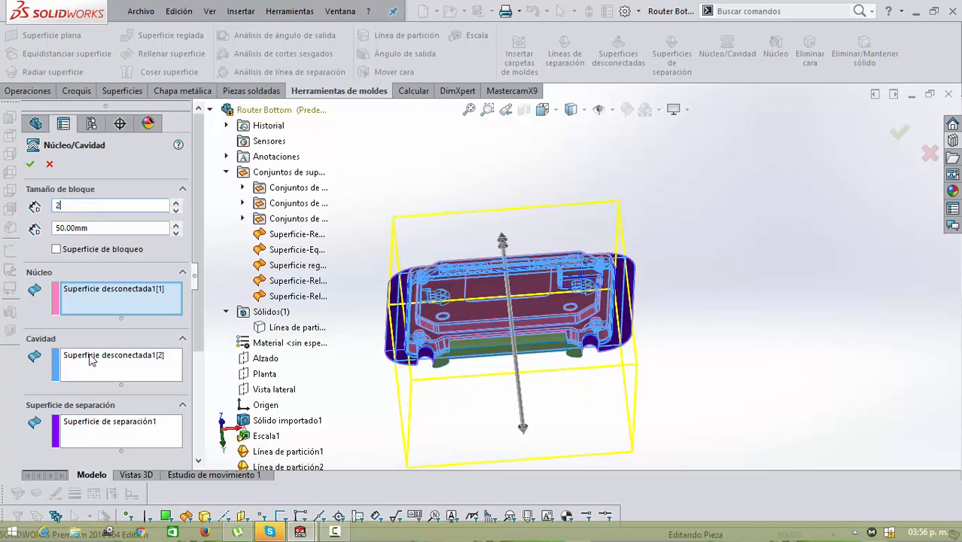
text(0)
key(BackSpace)
key(BackSpace)
text(50)
key(Return)
key(Tab)
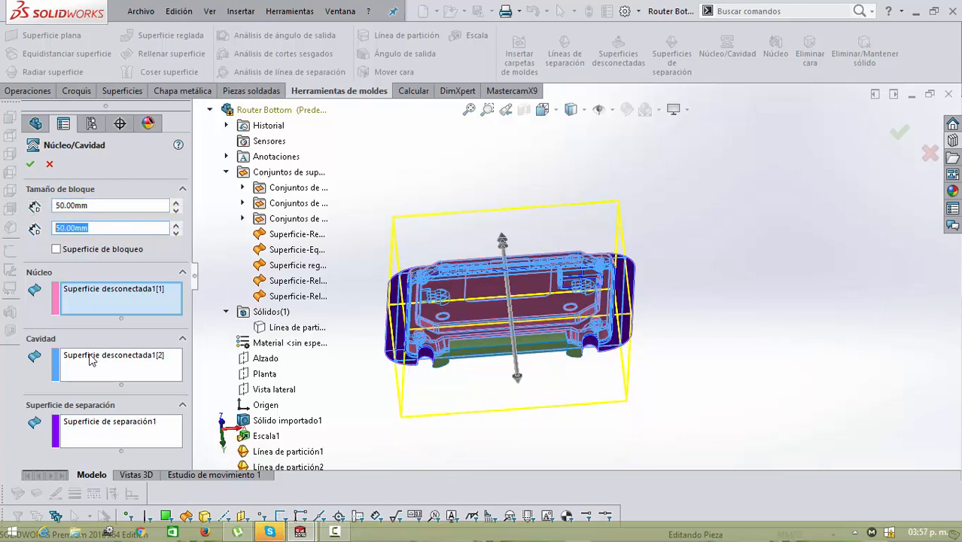
text(50)
key(Return)
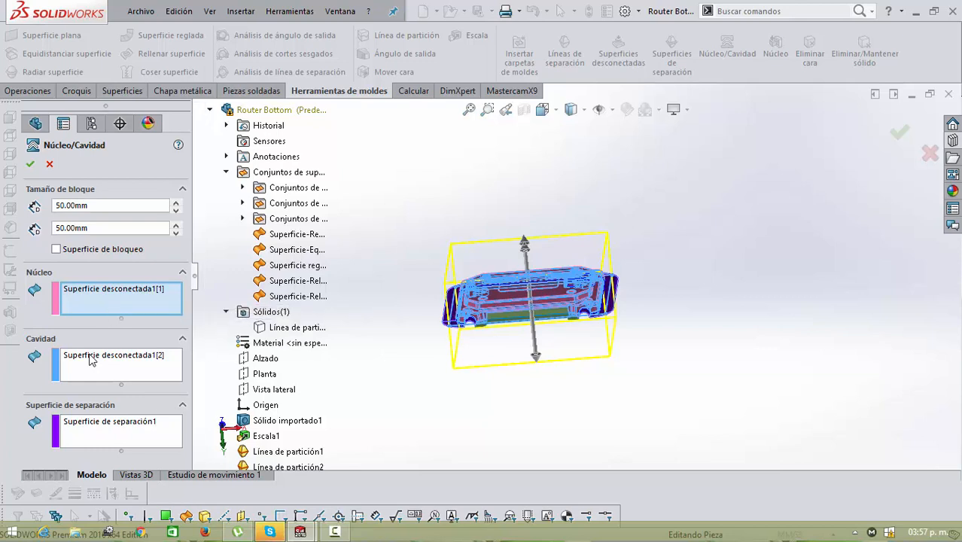
Step: Add Superficie-Recubrir1 to the core surfaces, Superficie-Equidistancia1 to the cavity surfaces and Superficie reglada1 to the parting surfaces
click(297, 233)
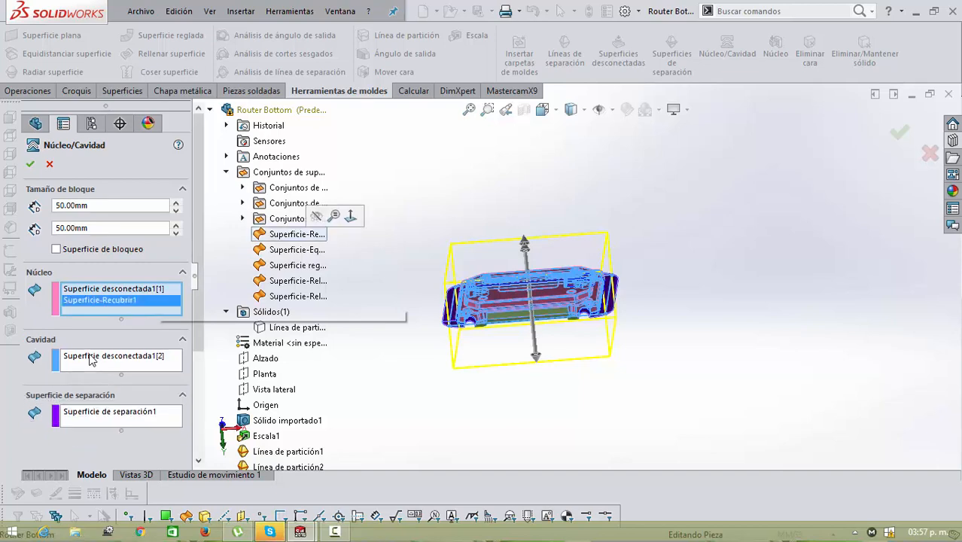
scroll(489, 343, down, 5)
middle_drag(489, 344, 607, 275)
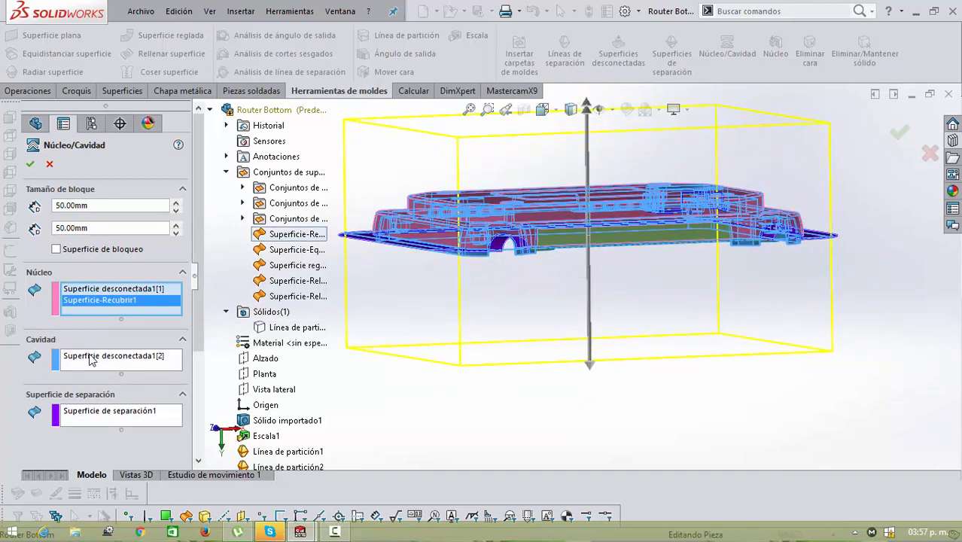
click(89, 360)
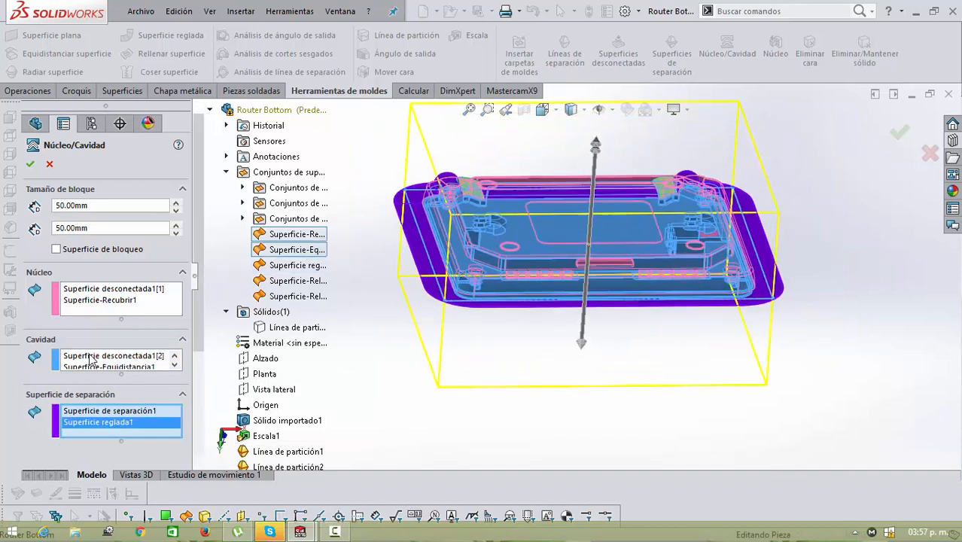
Step: Add Superficie-Rellenar1 and Superficie-Rellenar2 to the parting surfaces and complete the core/cavity split
click(289, 280)
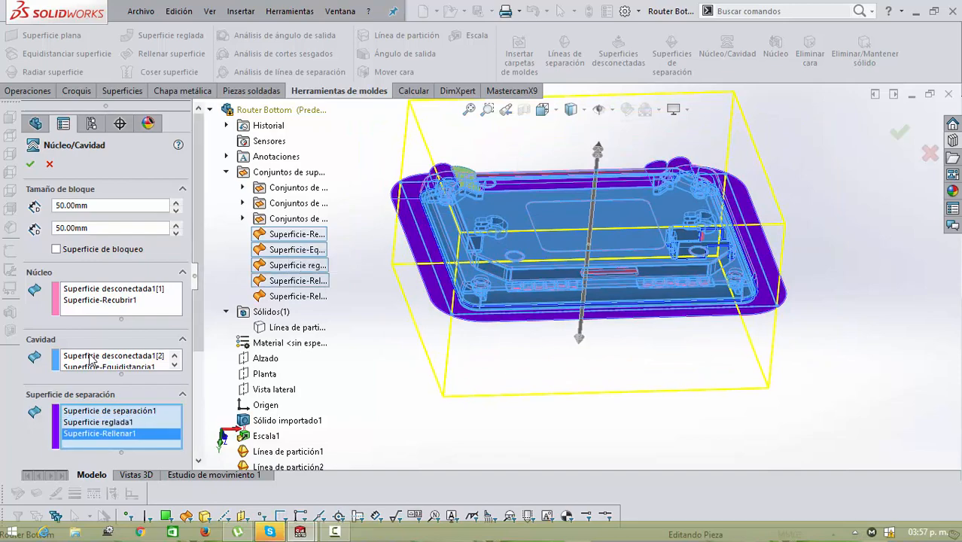
click(298, 295)
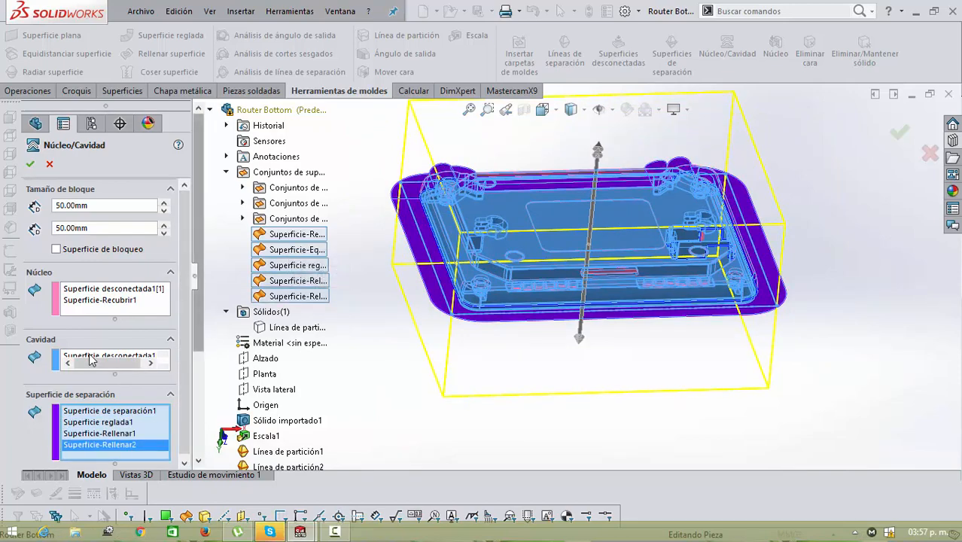
scroll(90, 359, down, 1)
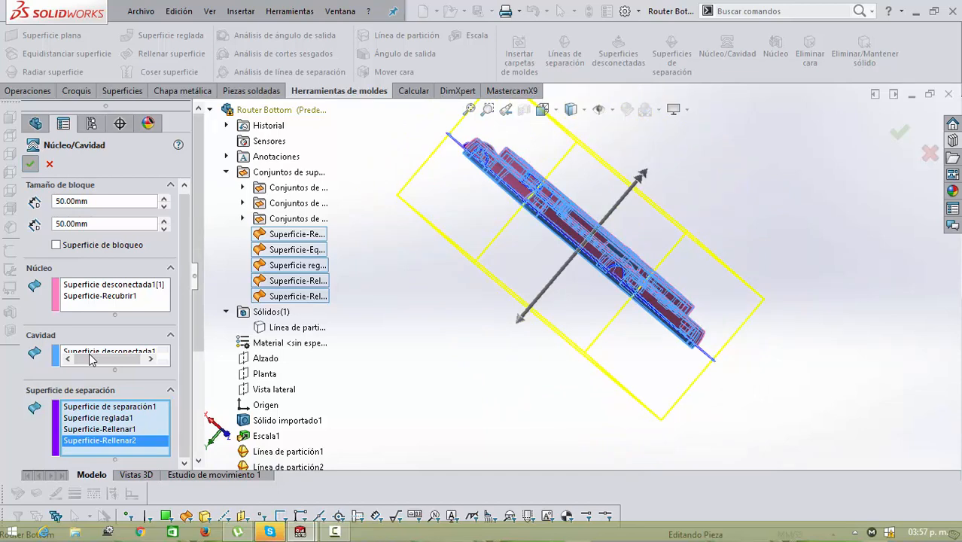
key(Return)
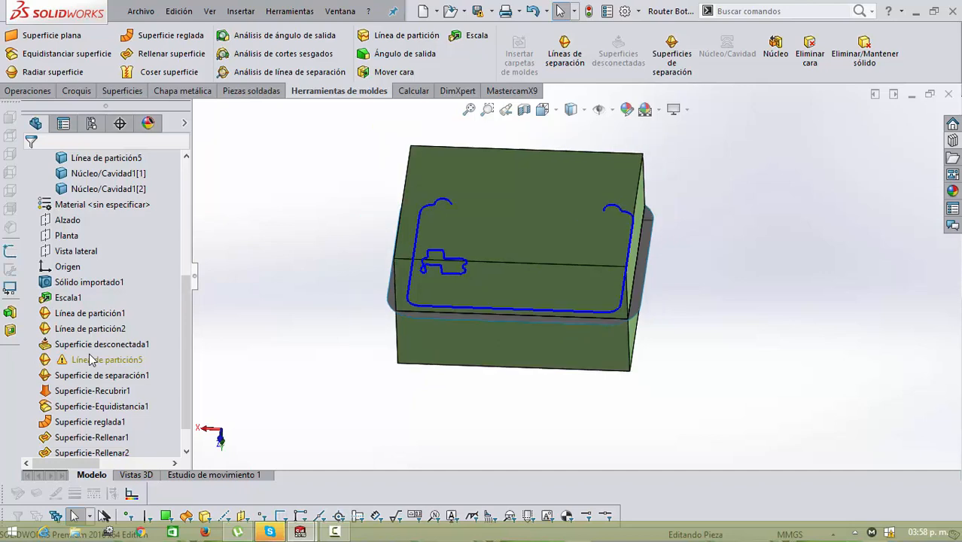
Step: Hide all surface bodies of the part so that only the solid bodies are displayed
scroll(90, 359, up, 3)
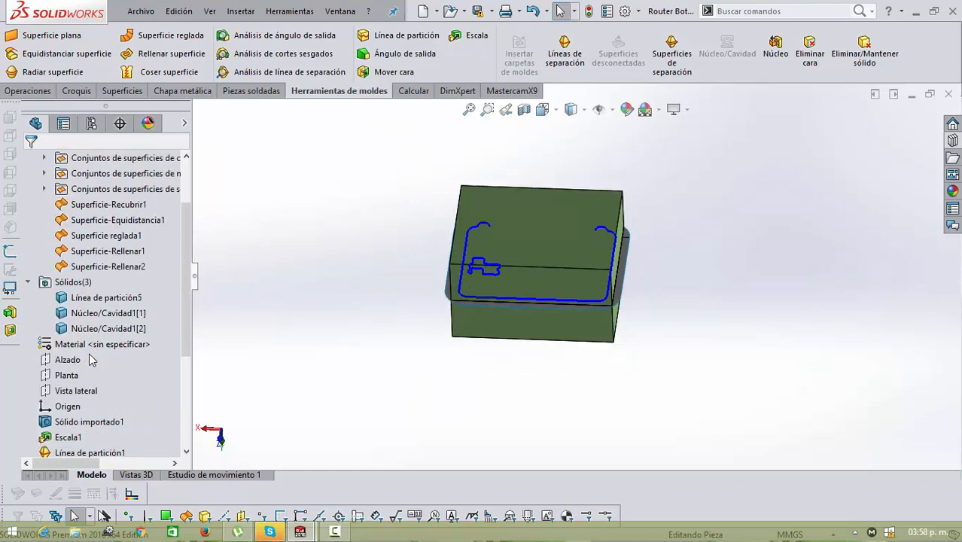
scroll(98, 301, up, 2)
right_click(113, 220)
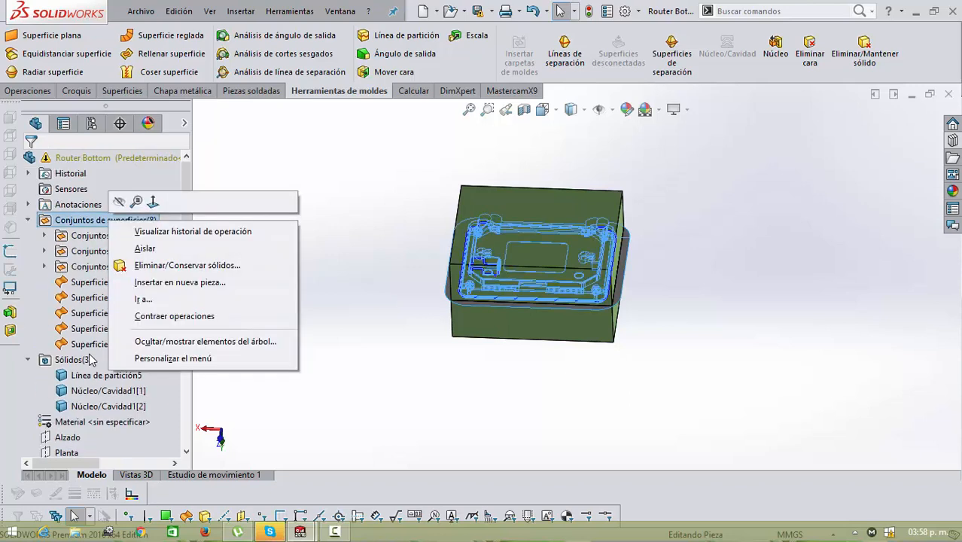
click(118, 202)
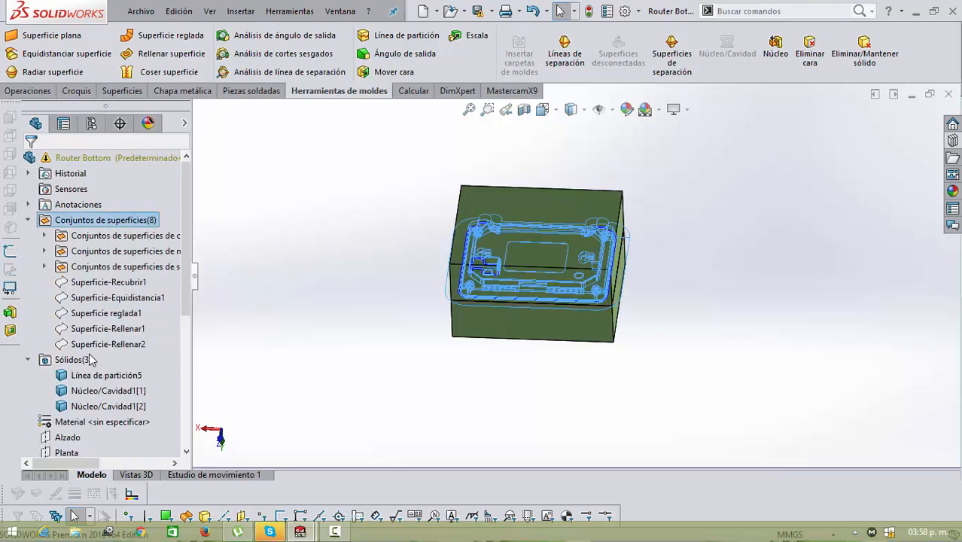
middle_drag(526, 264, 602, 294)
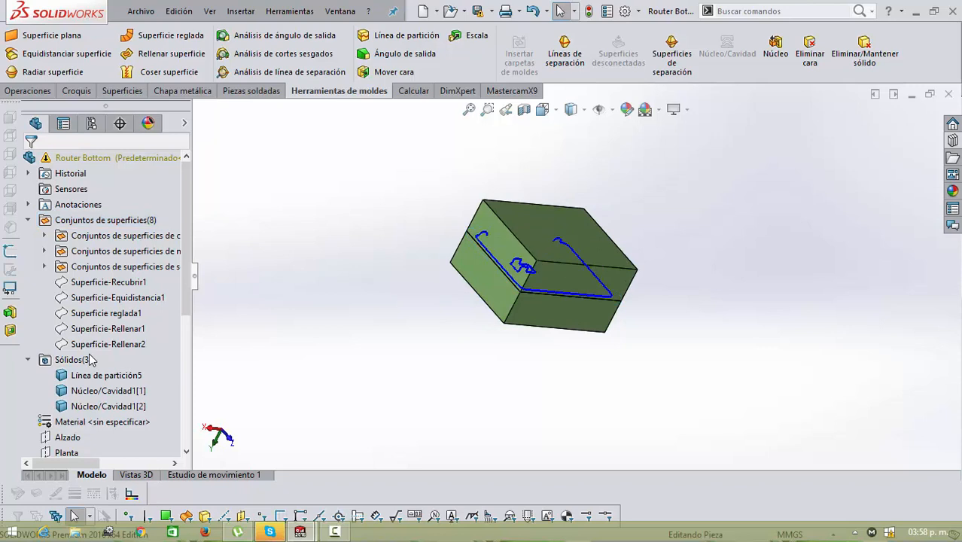
Step: Create an exploded view of the default configuration, moving the upper block about 187 mm up and the lower block down along Y
click(91, 122)
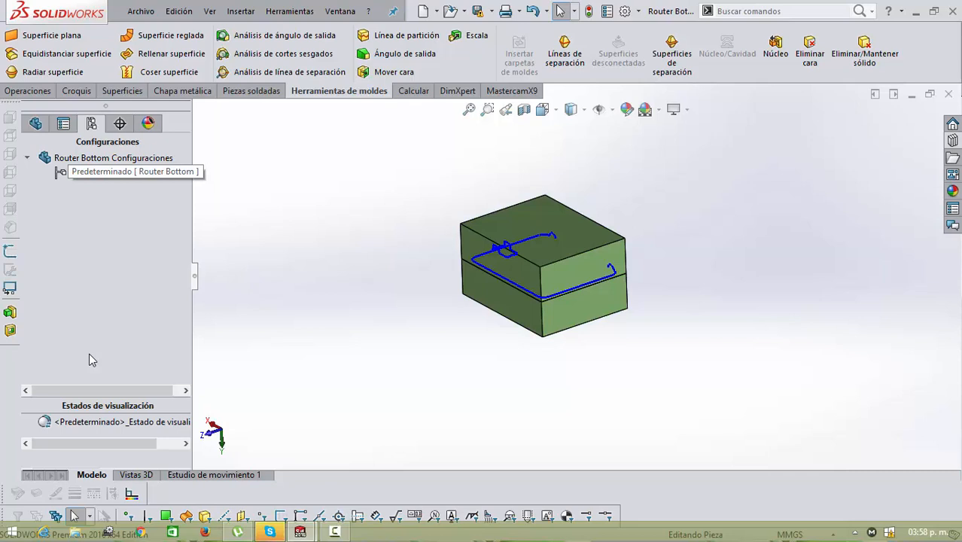
right_click(108, 172)
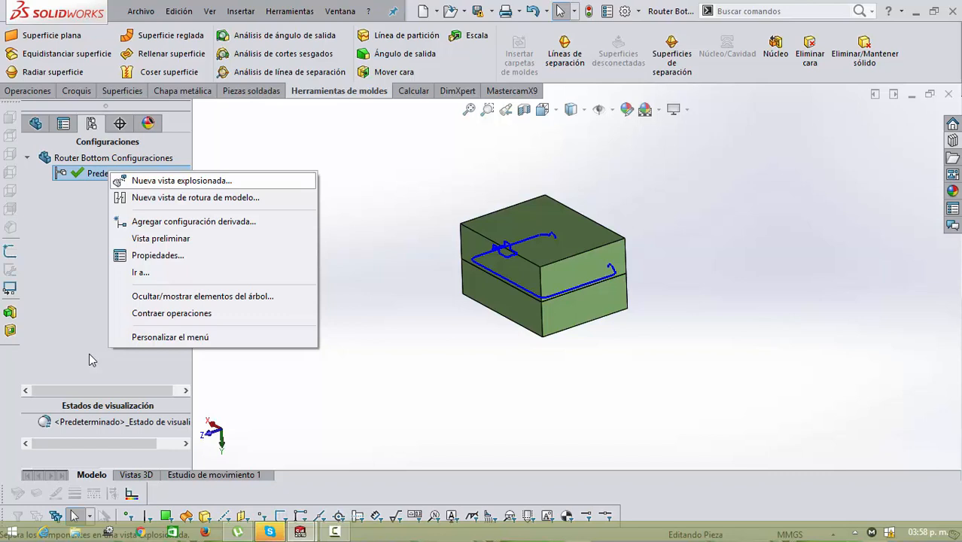
click(181, 180)
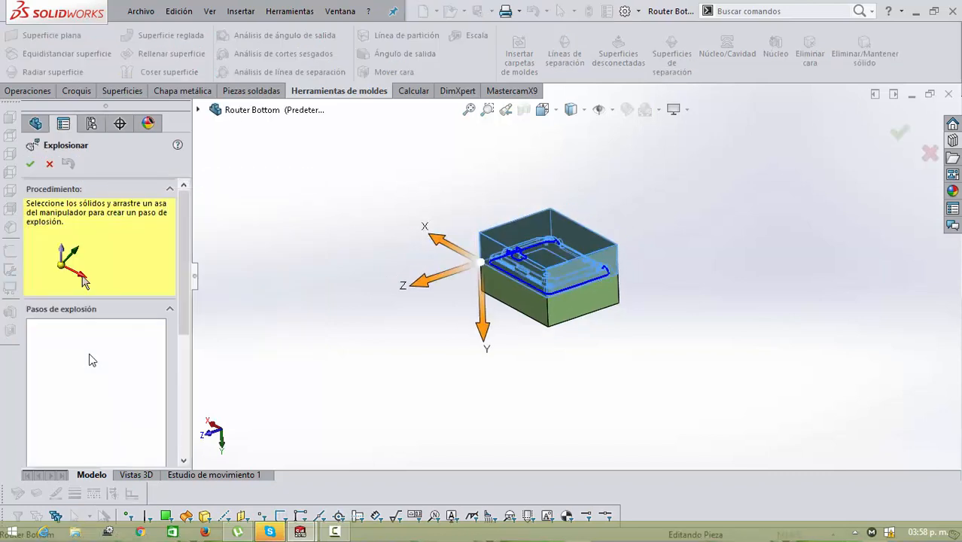
drag(482, 329, 478, 219)
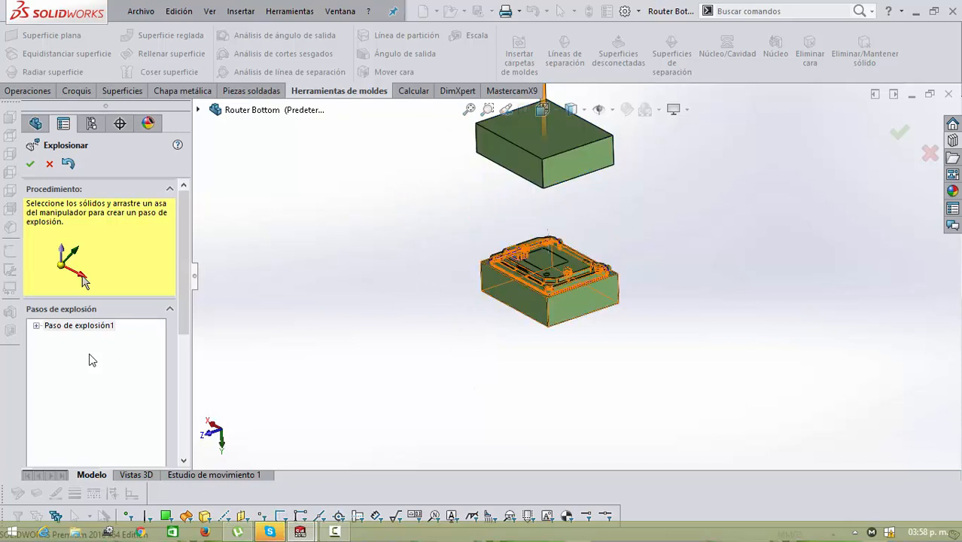
click(526, 297)
drag(483, 350, 487, 438)
click(30, 163)
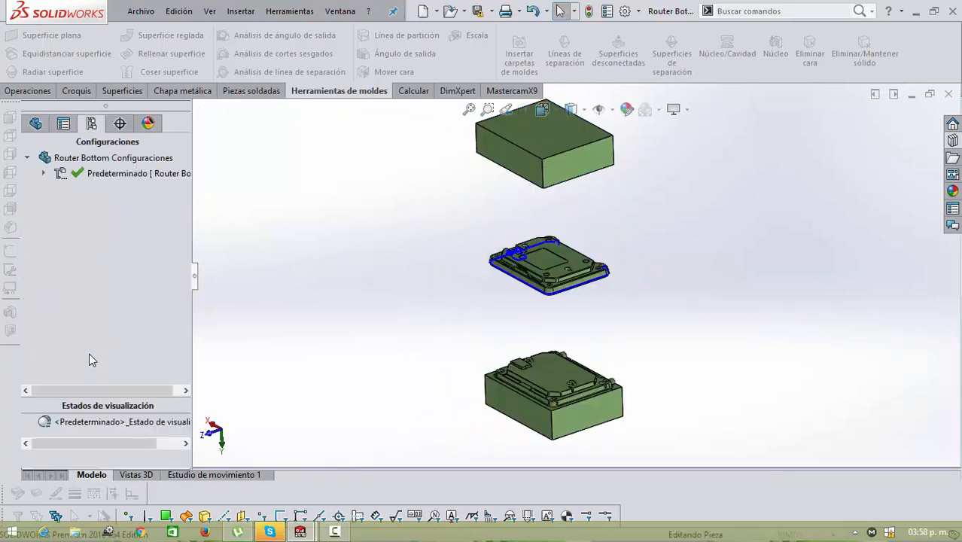
Step: Reopen the exploded view VistaExpl1 for editing
scroll(576, 263, up, 1)
middle_drag(576, 264, 591, 262)
scroll(629, 183, down, 3)
click(547, 168)
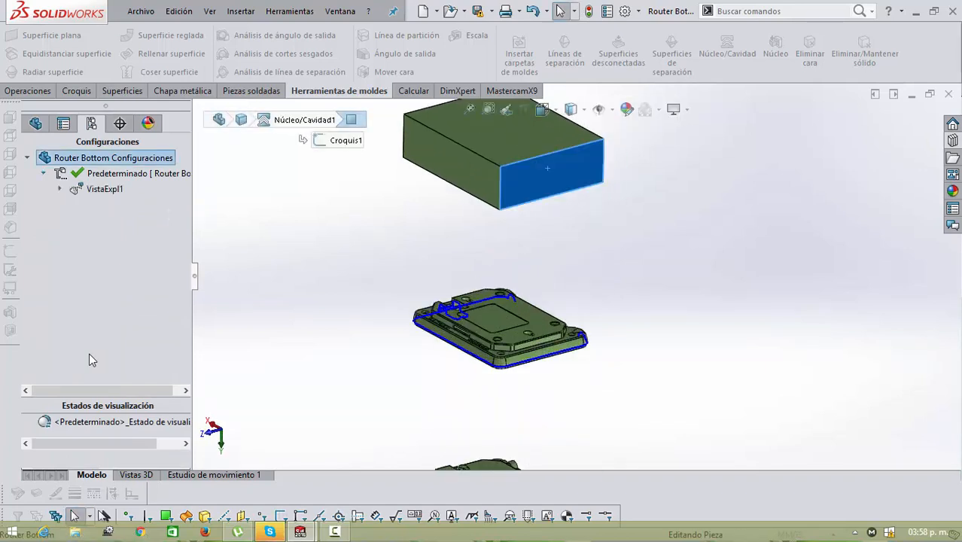
right_click(104, 189)
click(136, 247)
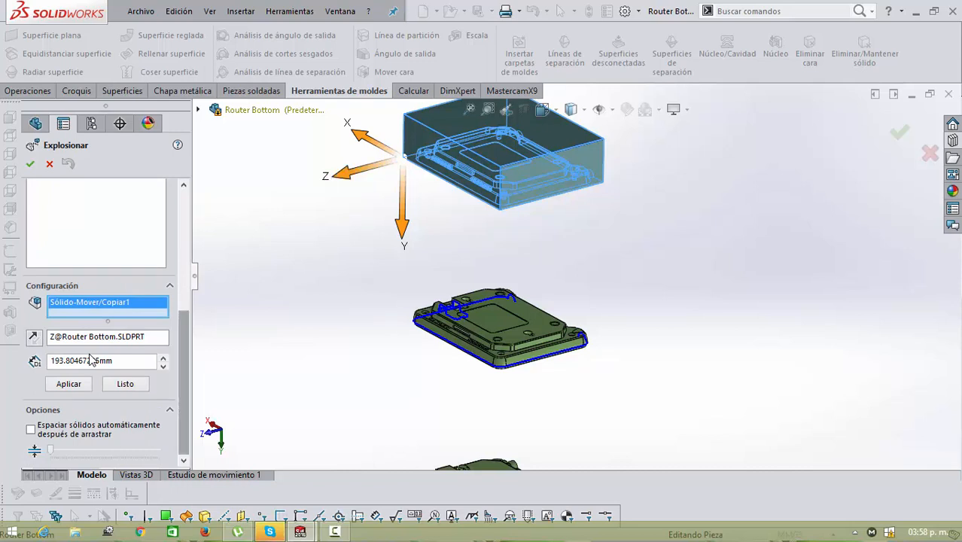
Step: Review the explosion steps and settings of the exploded view and close it without altering the block distances
scroll(90, 359, up, 6)
scroll(90, 359, down, 1)
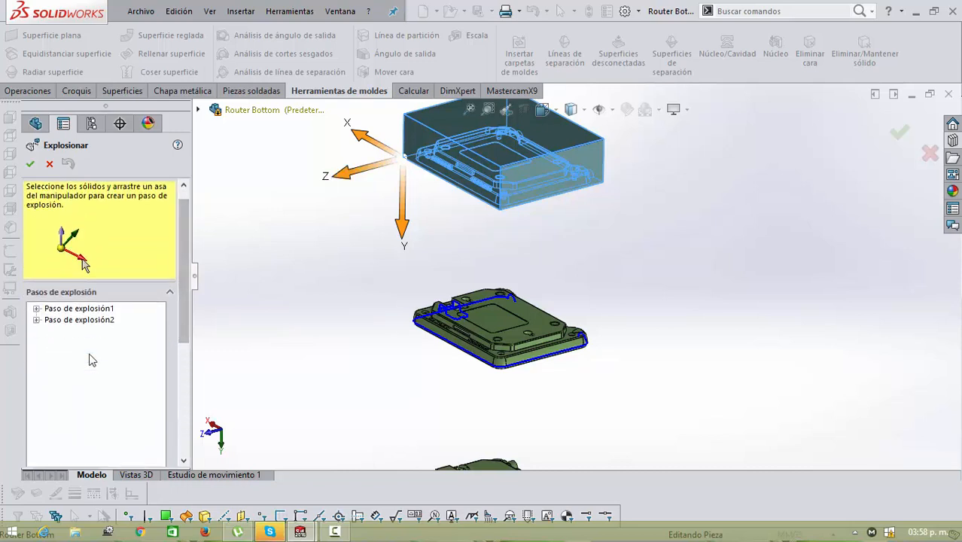
click(90, 359)
scroll(90, 360, down, 5)
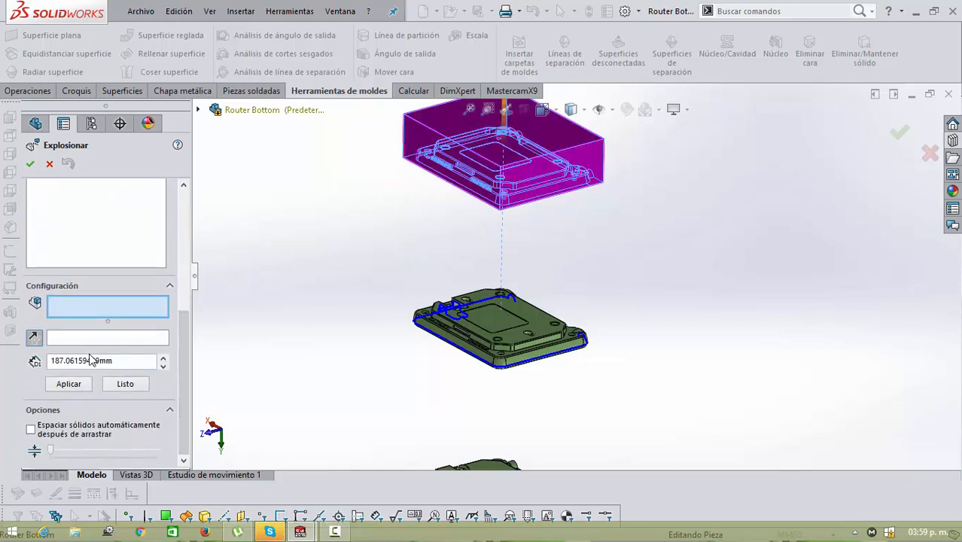
click(90, 338)
scroll(571, 260, up, 4)
scroll(526, 113, down, 2)
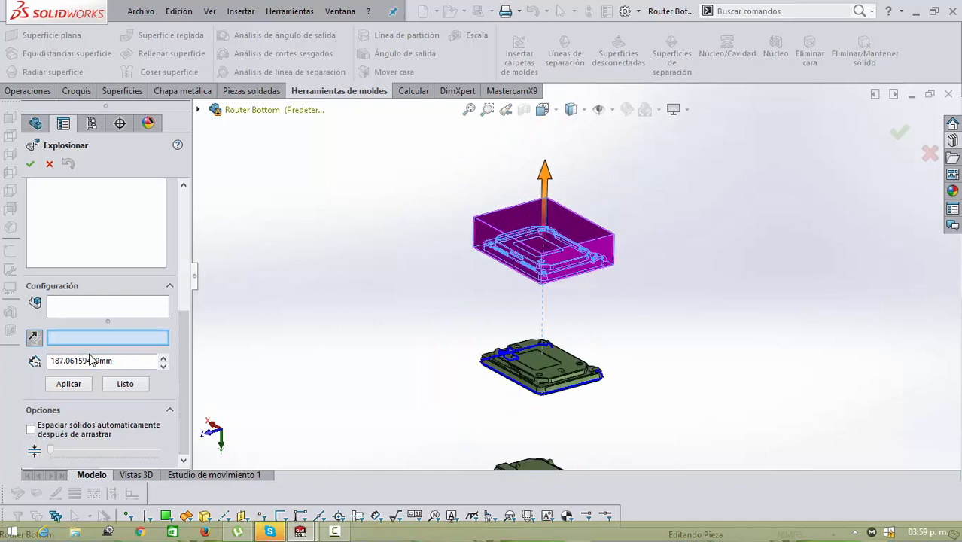
key(Return)
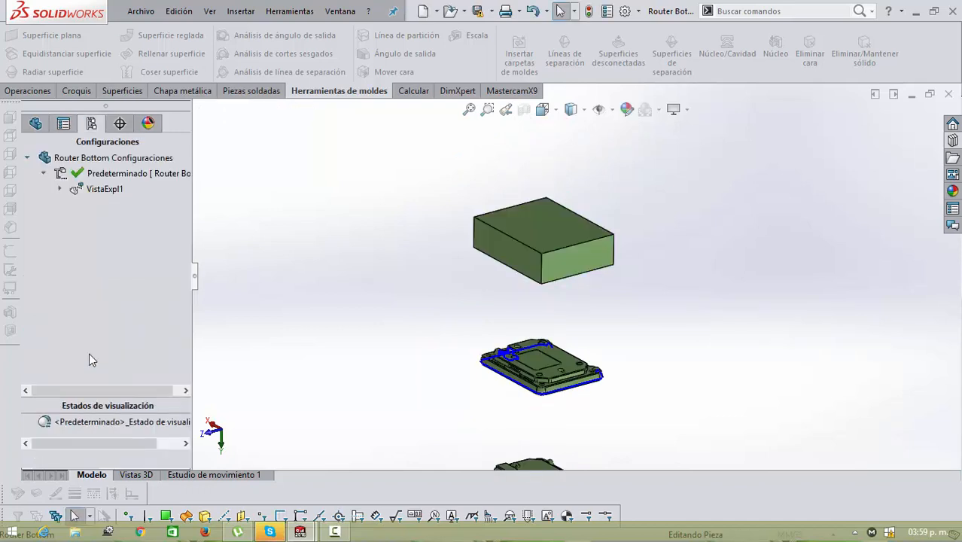
scroll(591, 338, down, 5)
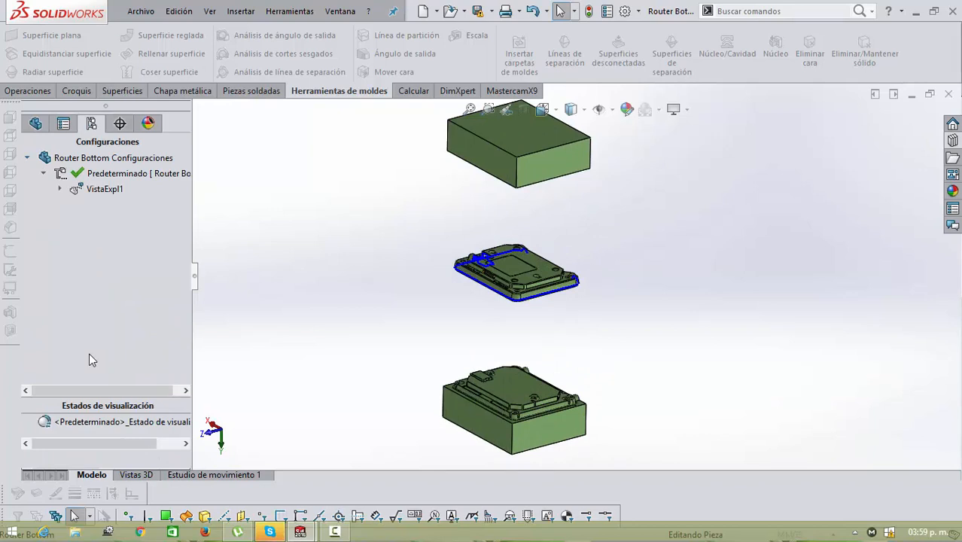
Step: Assign the material Fundición maleable to the solid body Línea de partición5
click(35, 123)
scroll(90, 360, up, 2)
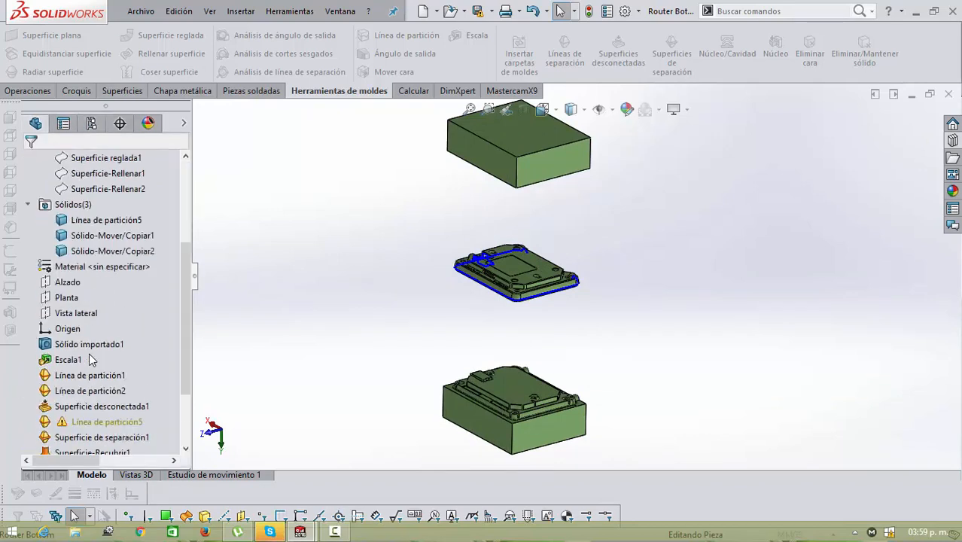
click(106, 219)
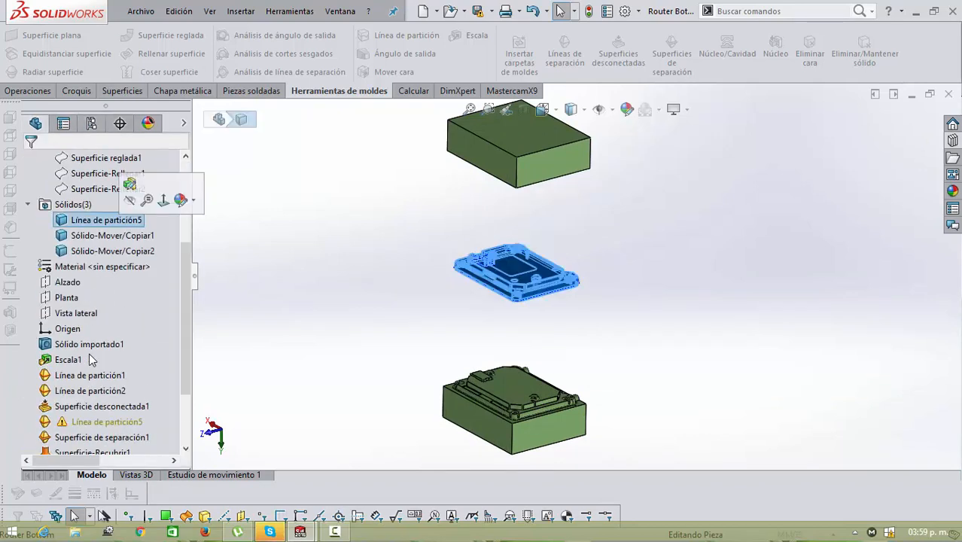
right_click(118, 219)
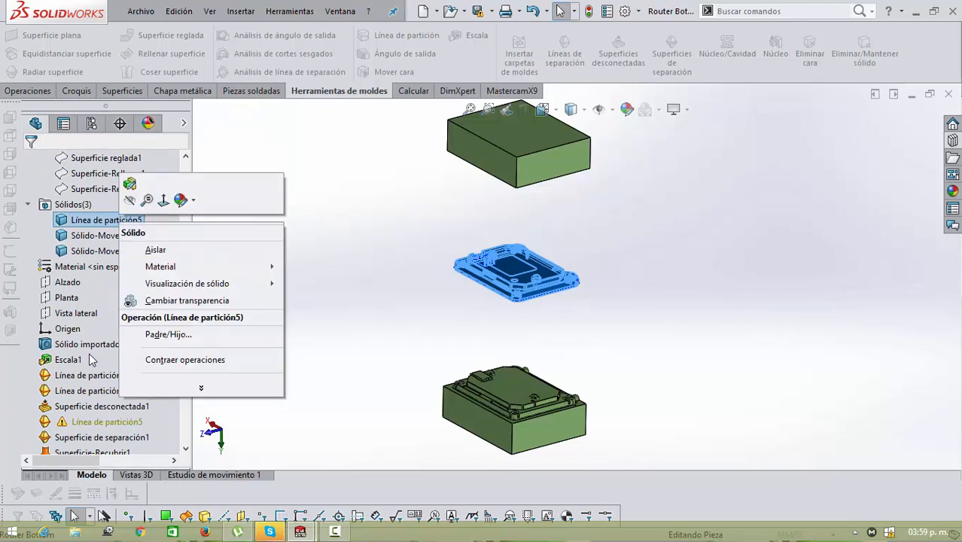
mouse_move(161, 267)
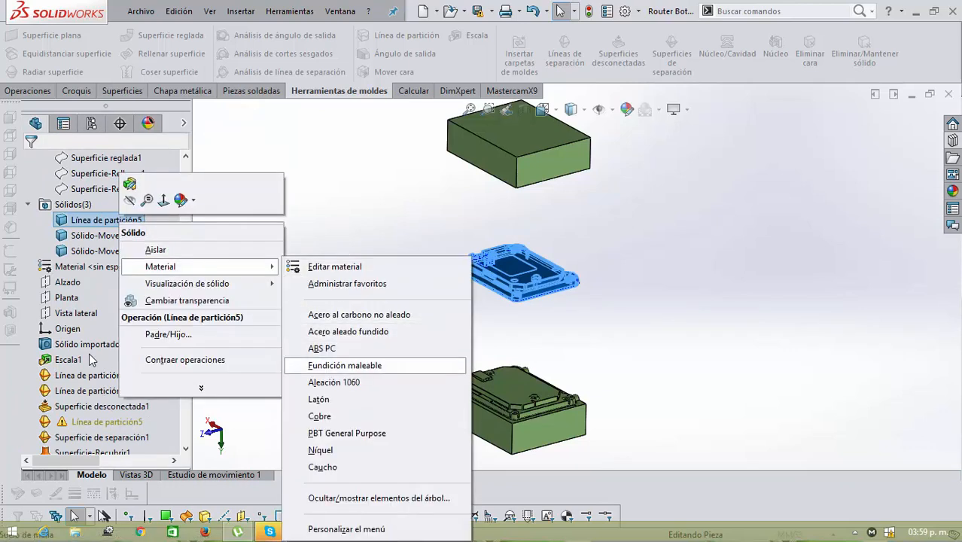
click(344, 365)
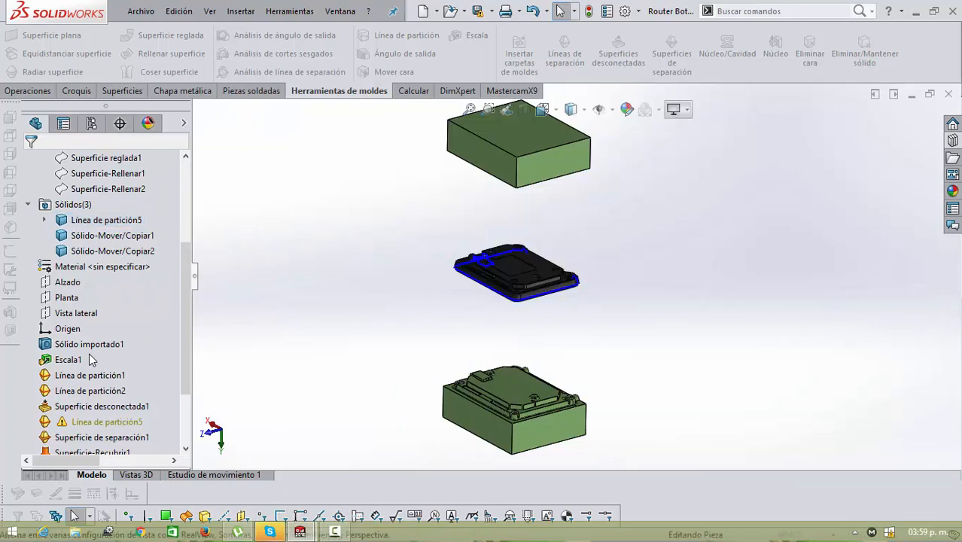
Step: Assign the material Latón to the upper mold block, solid body Sólido-Mover/Copiar1
mouse_move(645, 271)
middle_down()
mouse_move(696, 271)
mouse_move(674, 271)
middle_up()
right_click(113, 235)
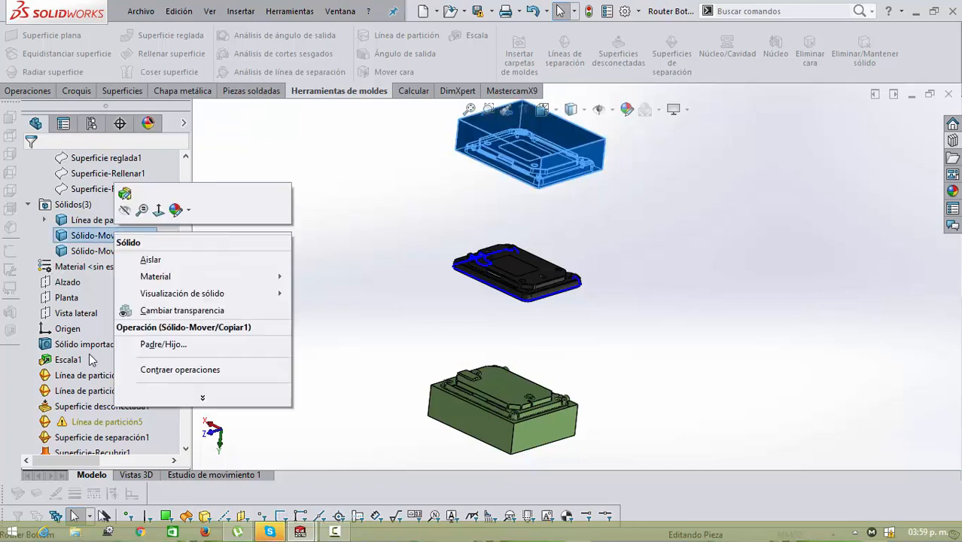
mouse_move(155, 276)
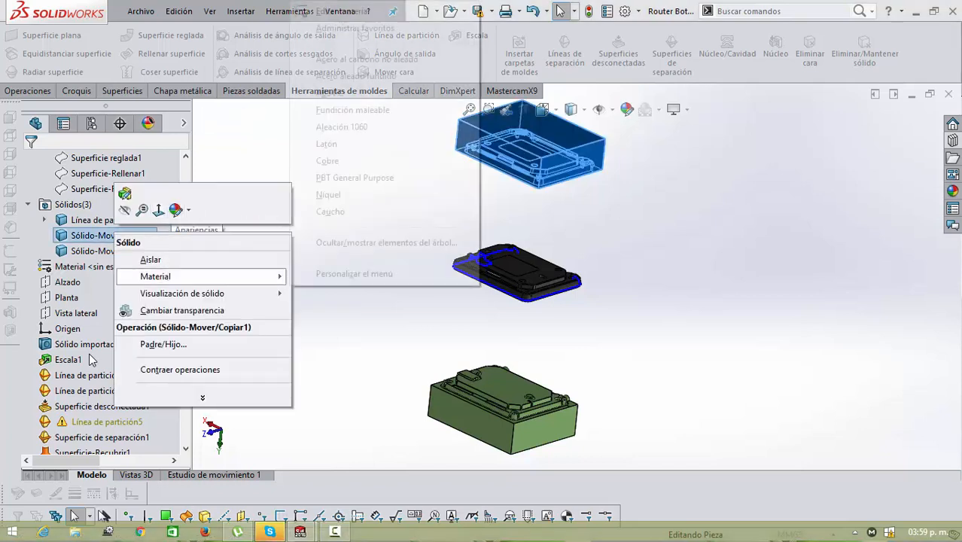
click(326, 144)
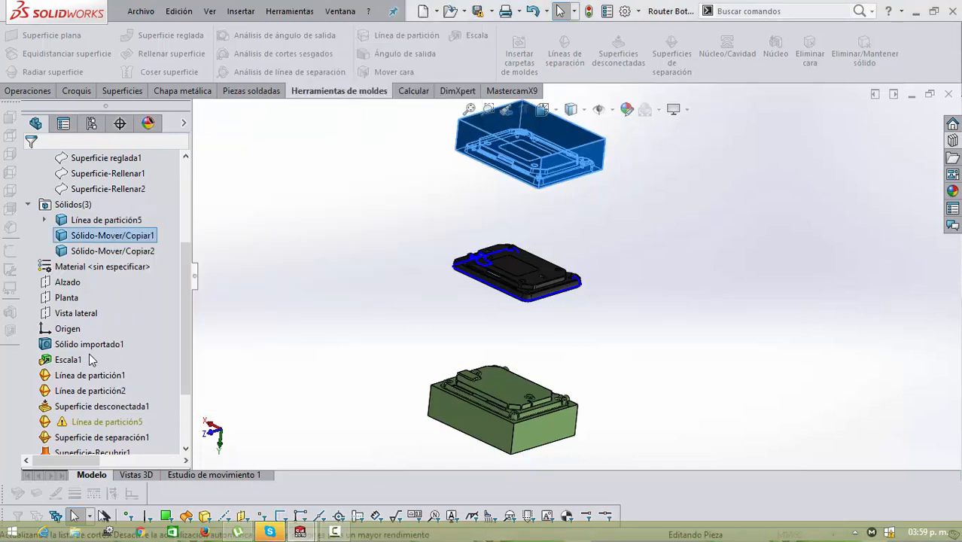
Step: Assign the material Latón to the lower mold block, solid body Sólido-Mover/Copiar2
click(113, 251)
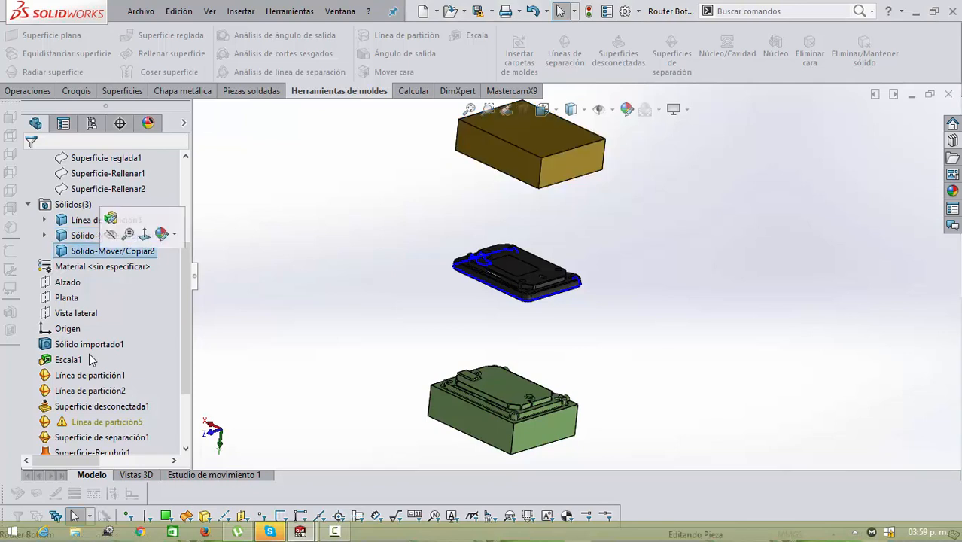
right_click(113, 250)
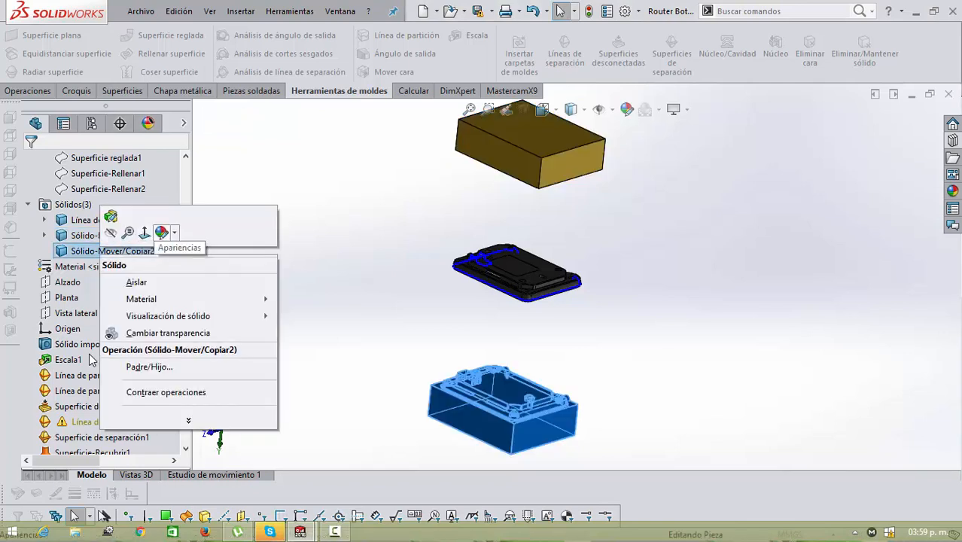
key(Down)
key(Down)
key(Right)
key(Up)
key(Up)
key(Up)
key(Up)
key(Up)
key(Up)
key(Up)
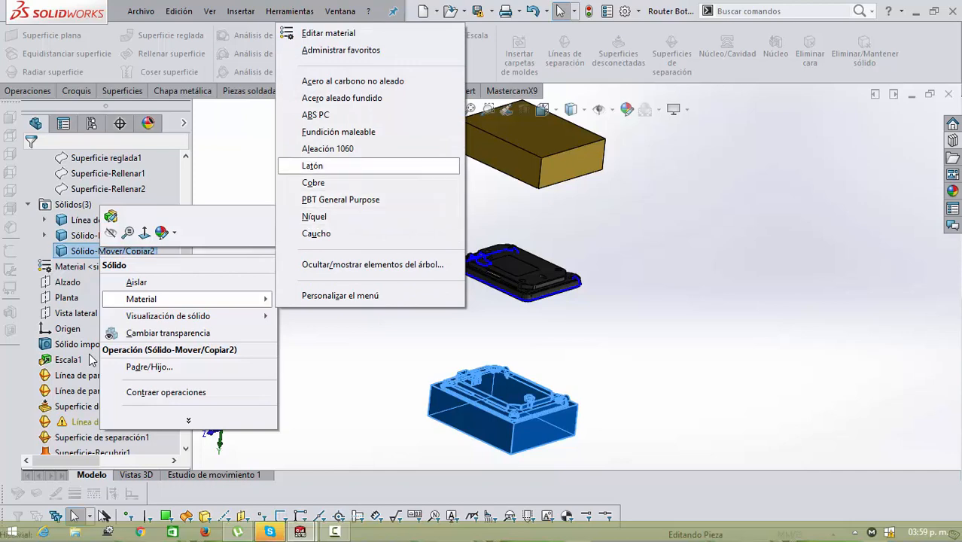
click(367, 166)
Step: Try suppressing the parting line feature Línea de partición2 and undo the suppression, ignoring the rebuild error
middle_drag(503, 289, 489, 280)
scroll(486, 279, down, 3)
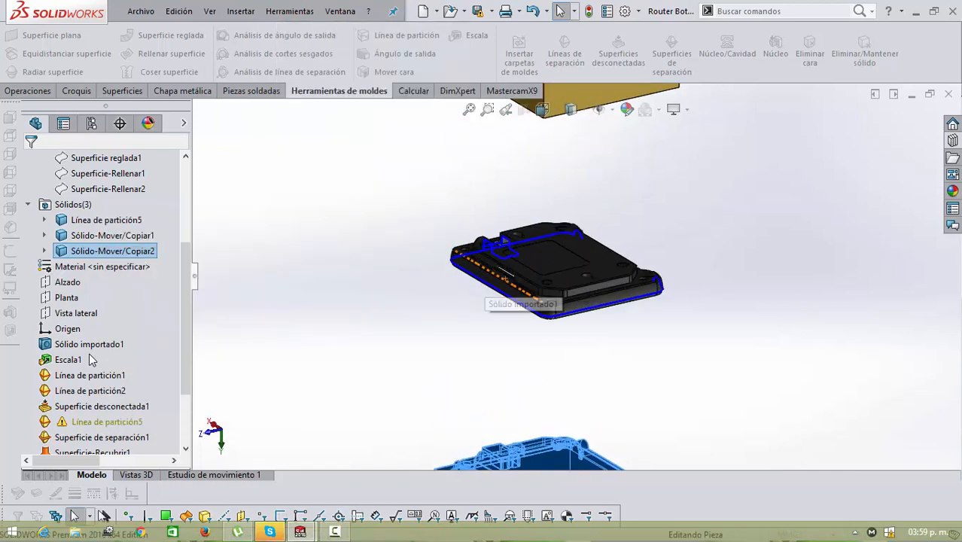
scroll(90, 360, down, 2)
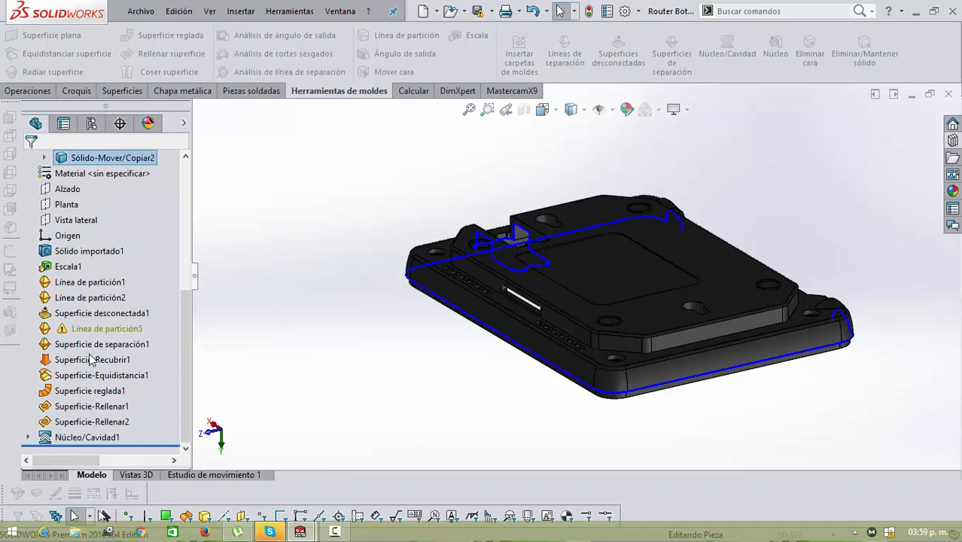
right_click(90, 297)
click(119, 251)
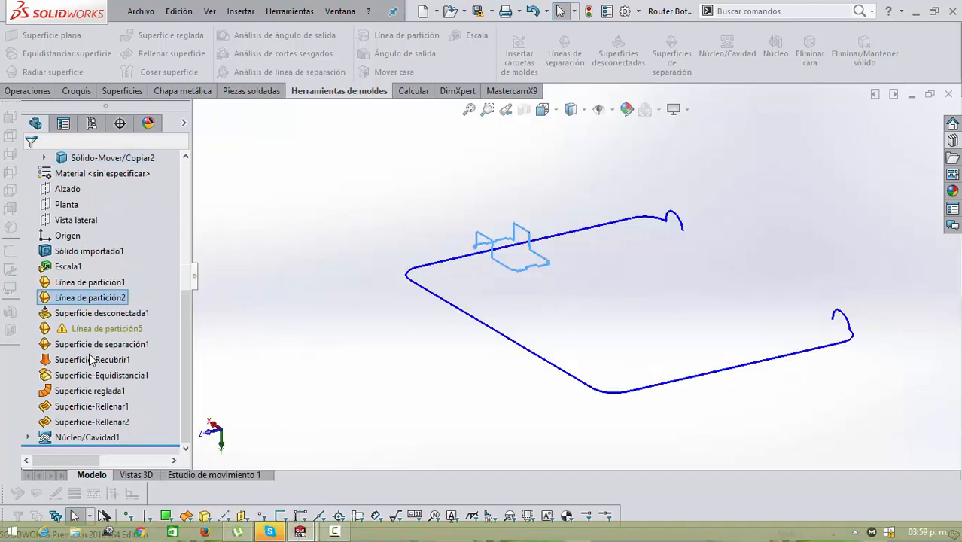
key(ctrl+z)
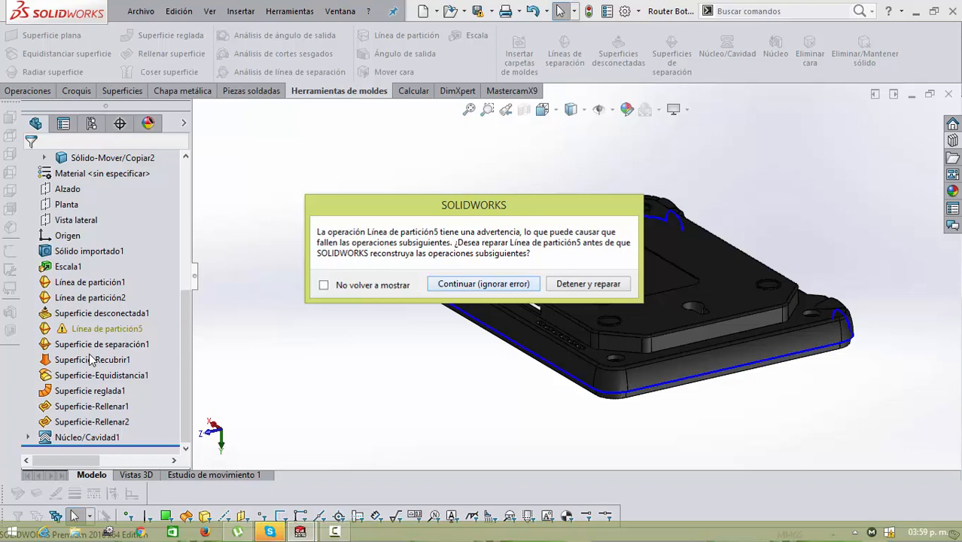
key(Return)
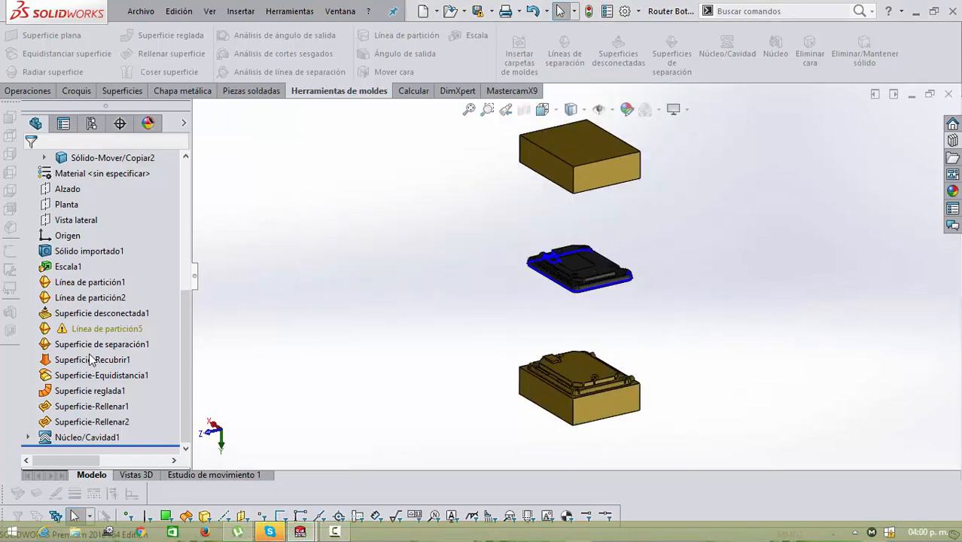
Step: Try once more to remove the blue parting line by suppressing Línea de partición2, and restore the feature
scroll(575, 290, down, 6)
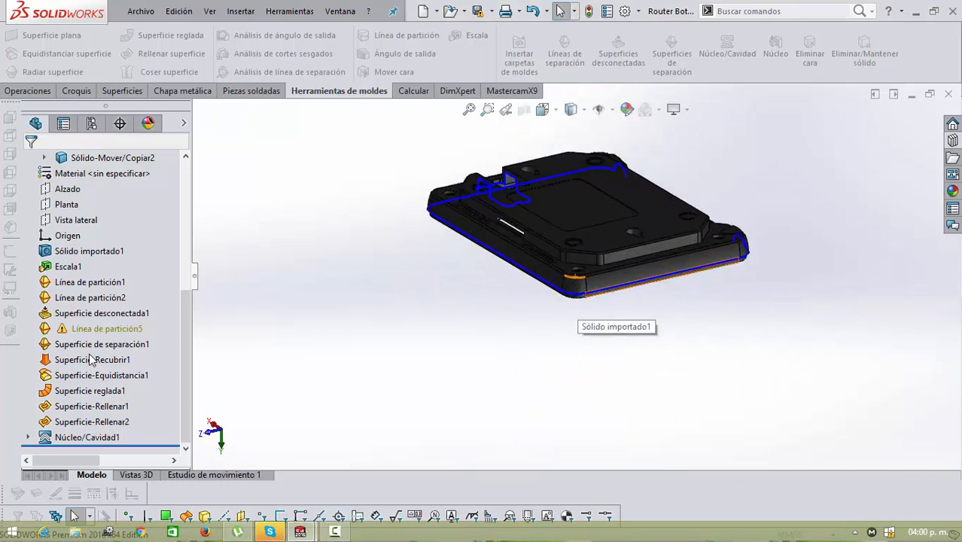
right_click(596, 288)
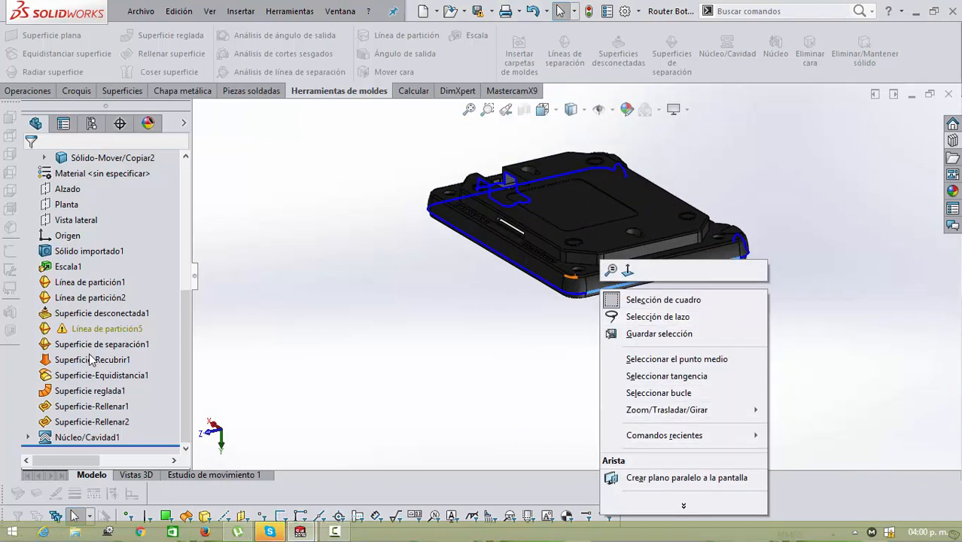
key(Escape)
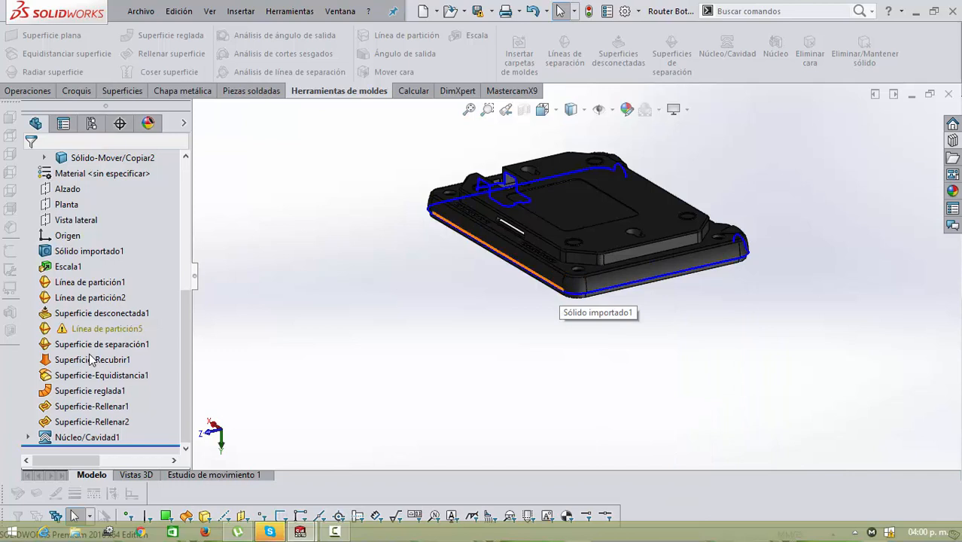
right_click(557, 284)
key(Escape)
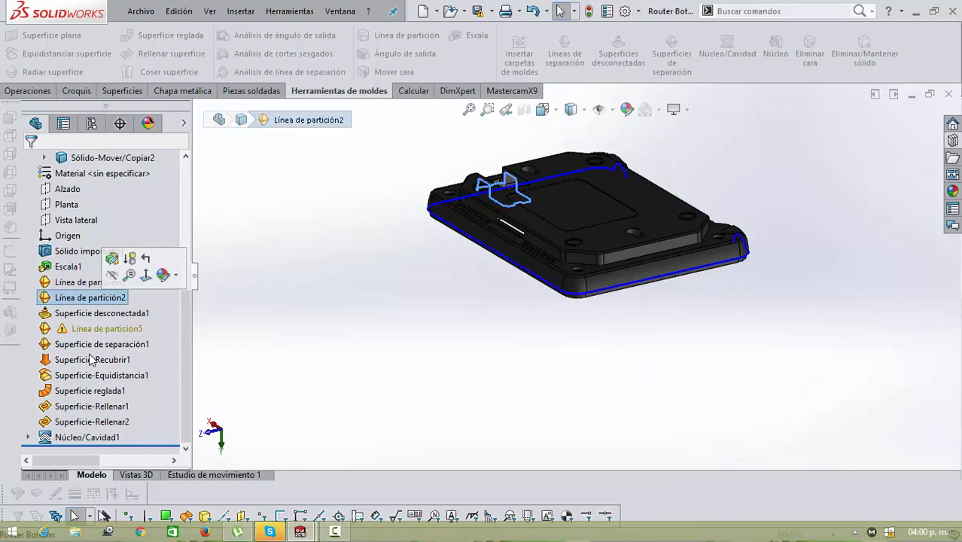
click(129, 274)
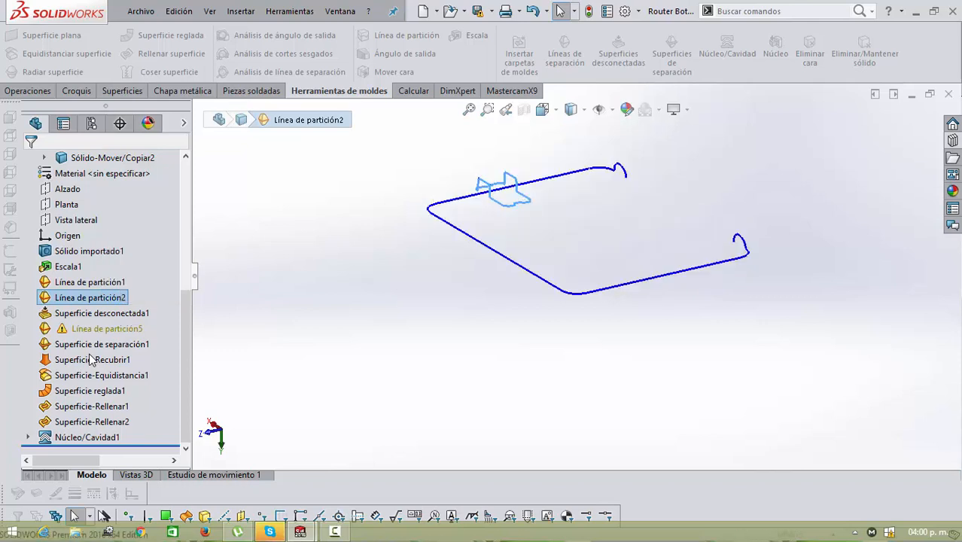
right_click(106, 298)
click(117, 251)
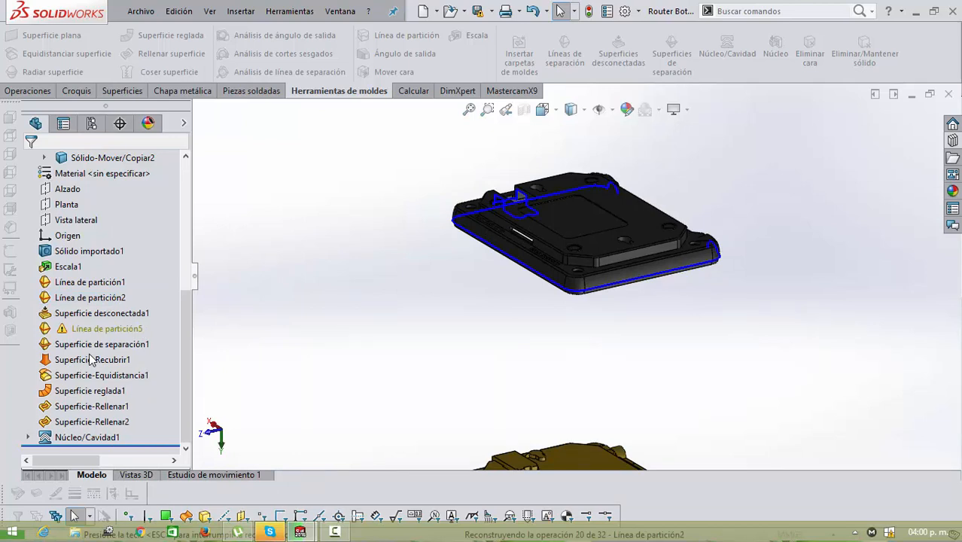
key(Return)
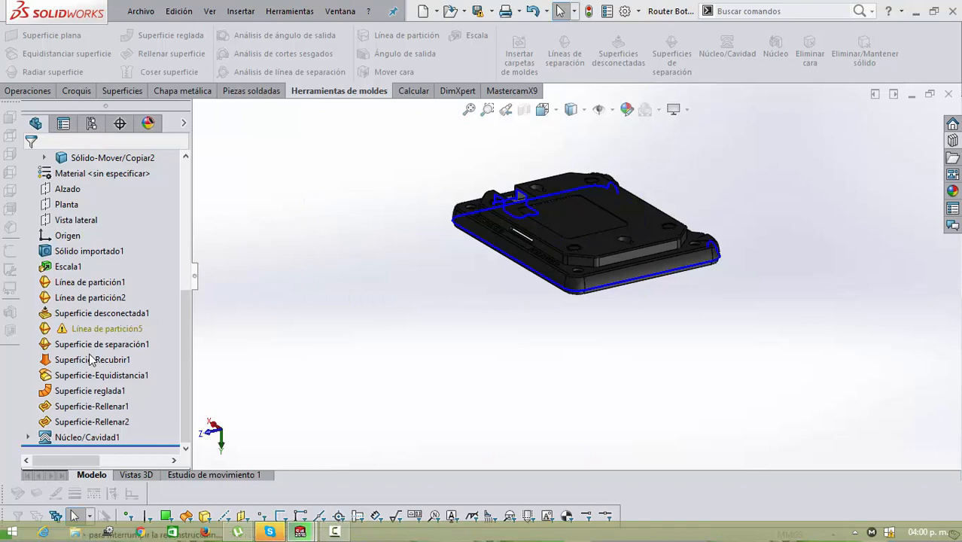
Step: Turn off the display of the blue parting lines and fit the whole exploded mold in the view
key(alt+v)
key(Down)
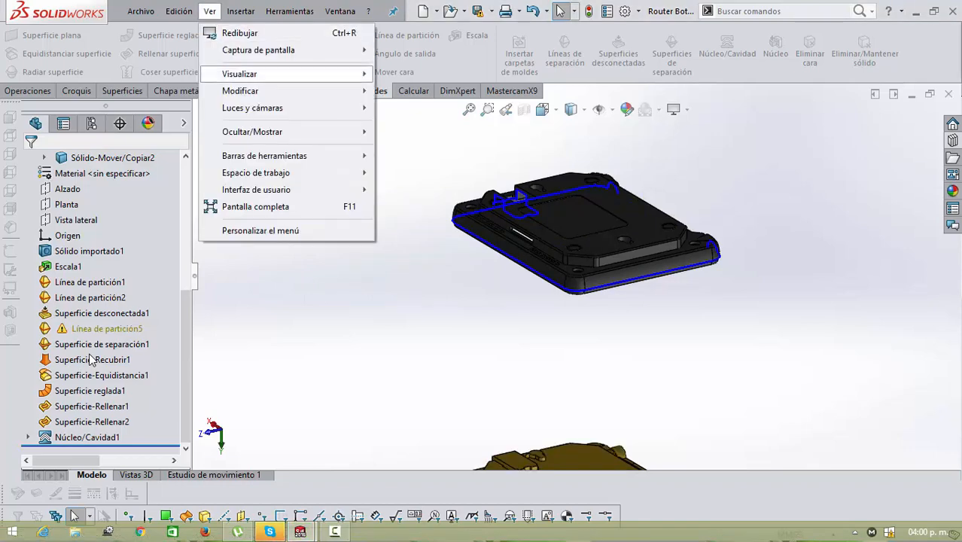
key(Right)
key(Left)
key(Down)
key(Down)
key(Down)
key(Right)
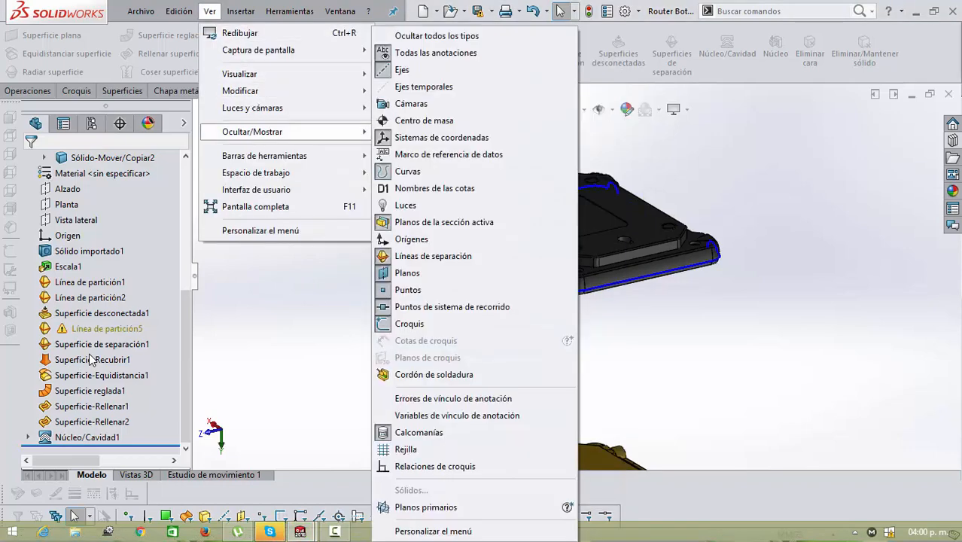
key(Down)
key(Down)
key(Down)
key(Down)
key(Up)
key(Up)
key(Up)
key(Return)
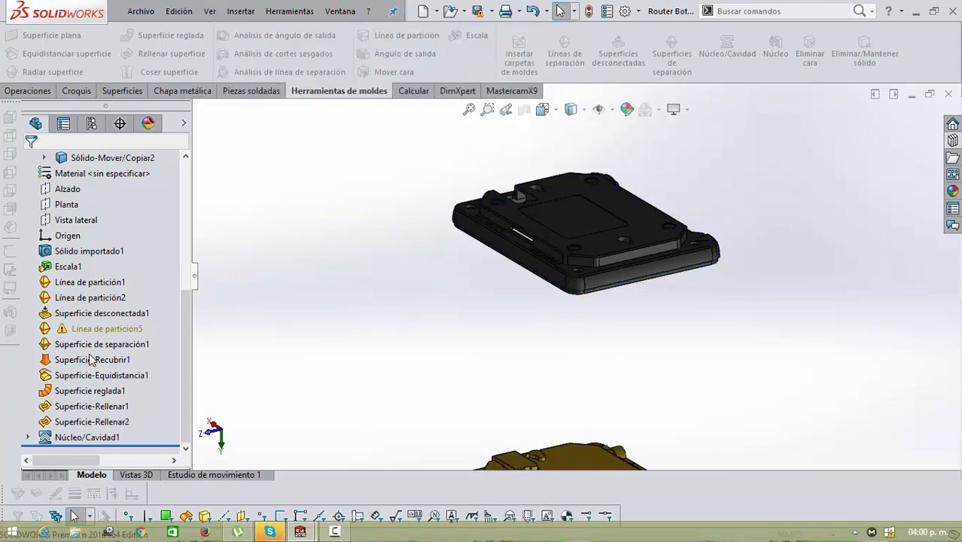
key(f)
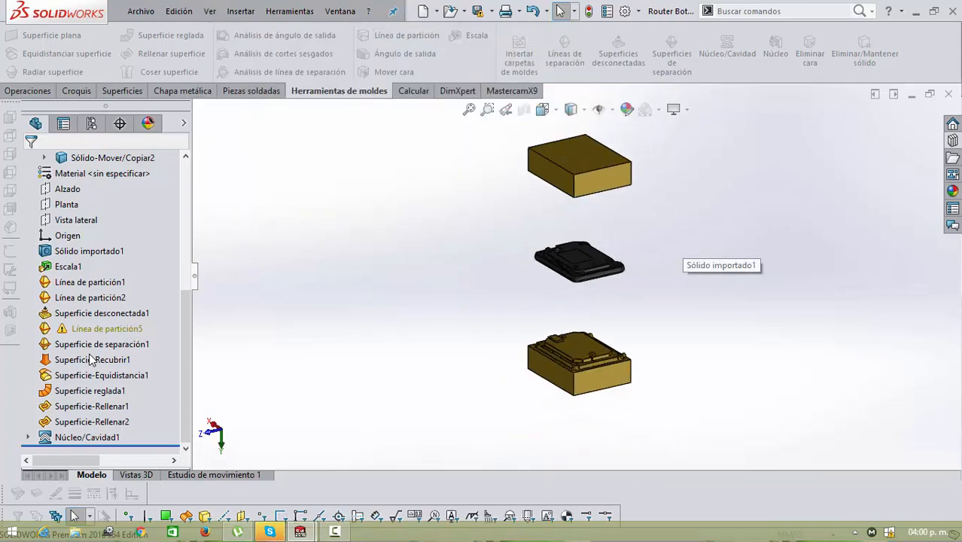
key(f)
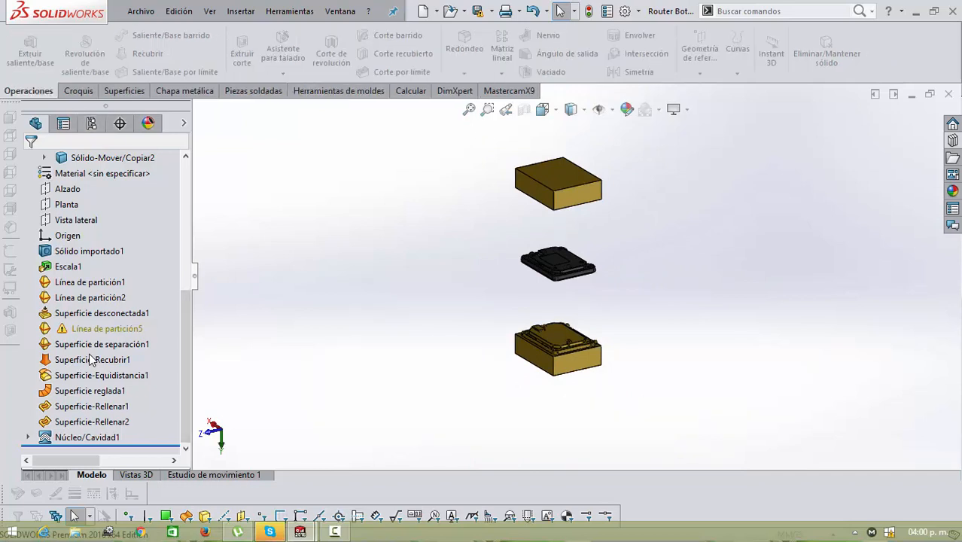
Step: Collapse the exploded view VistaExpl1 of the default configuration
click(91, 123)
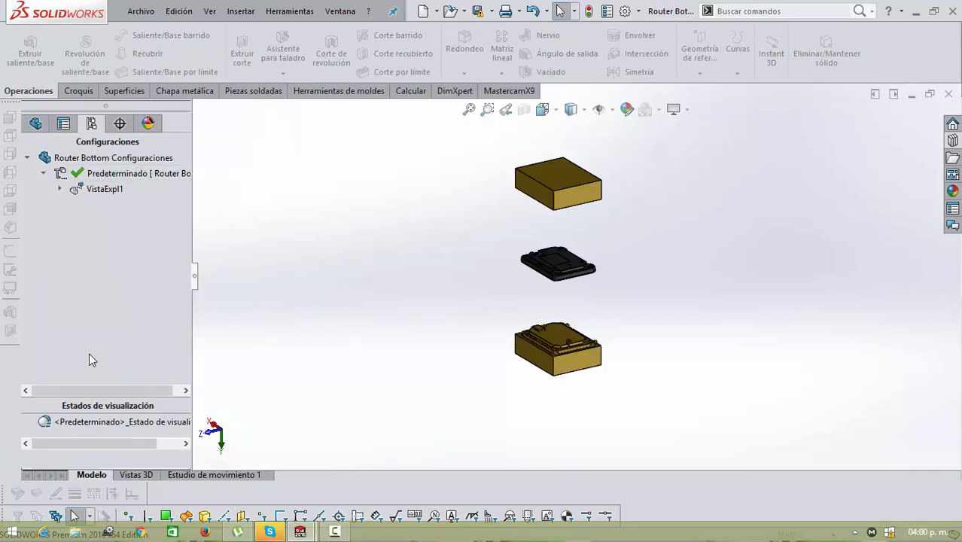
right_click(94, 186)
click(133, 194)
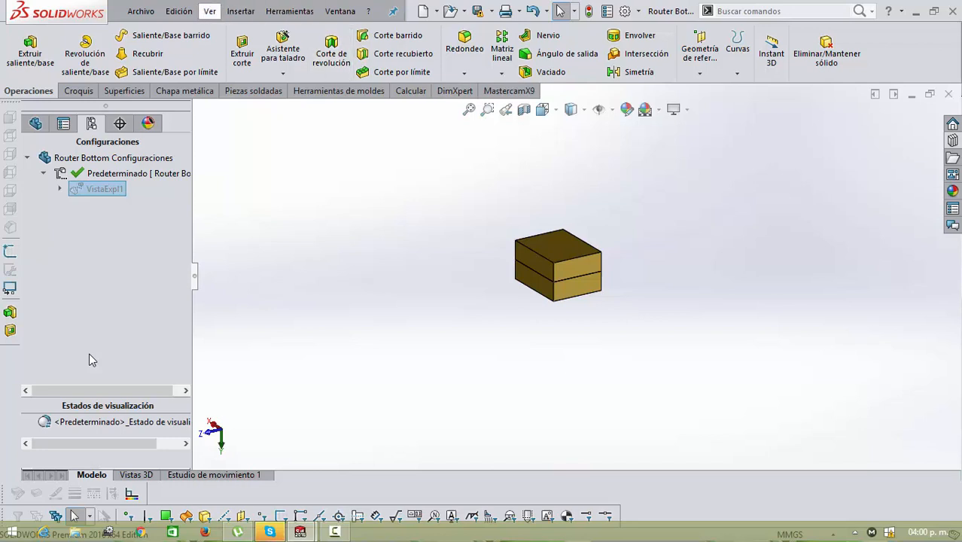
click(209, 10)
mouse_move(239, 73)
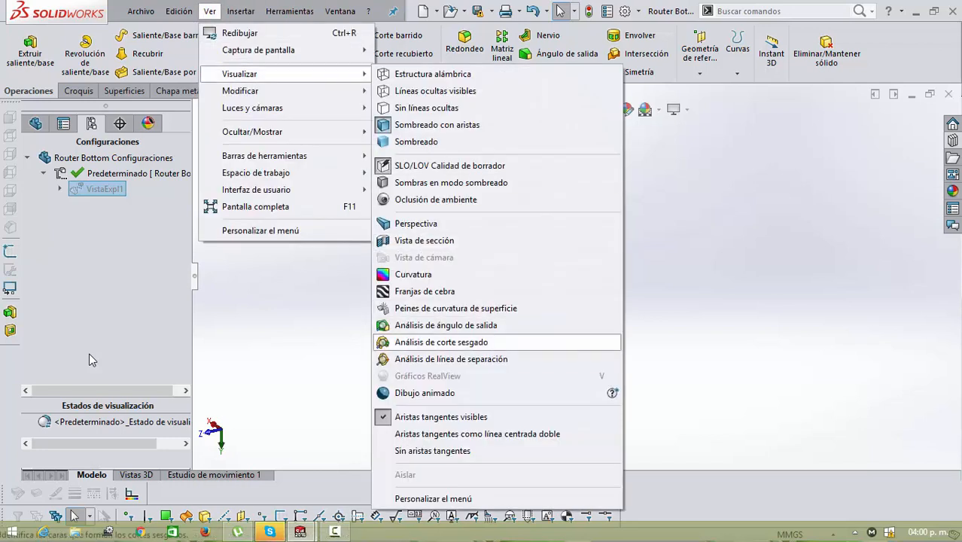
click(425, 392)
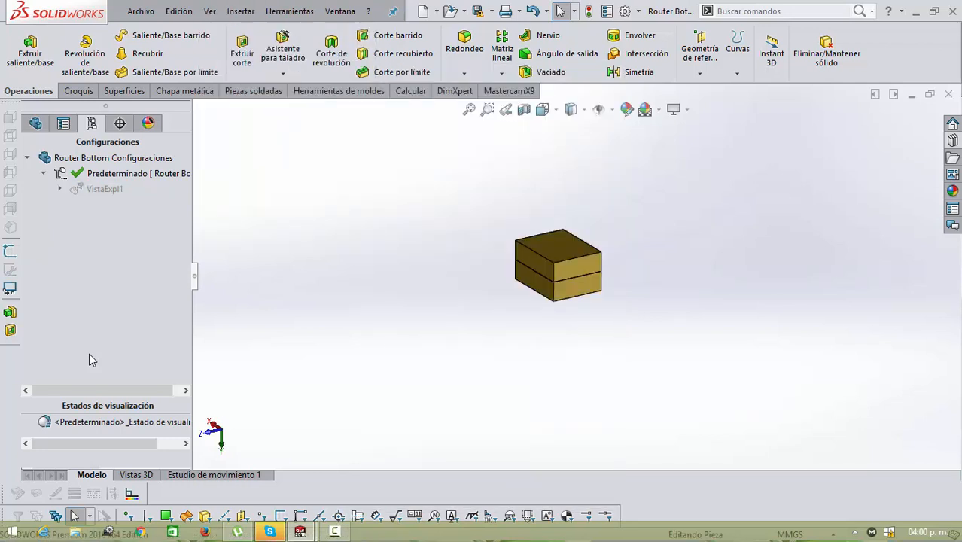
Step: Return to the feature tree and bring the bodies of the Sólidos folder into view
click(35, 122)
scroll(598, 230, down, 2)
mouse_move(598, 230)
middle_down()
mouse_move(623, 231)
mouse_move(602, 236)
middle_up()
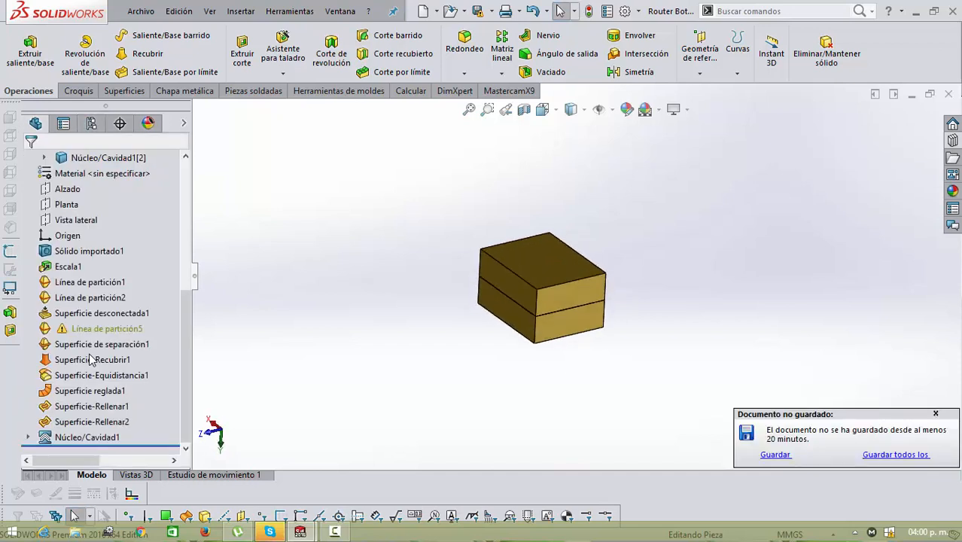
scroll(90, 359, up, 1)
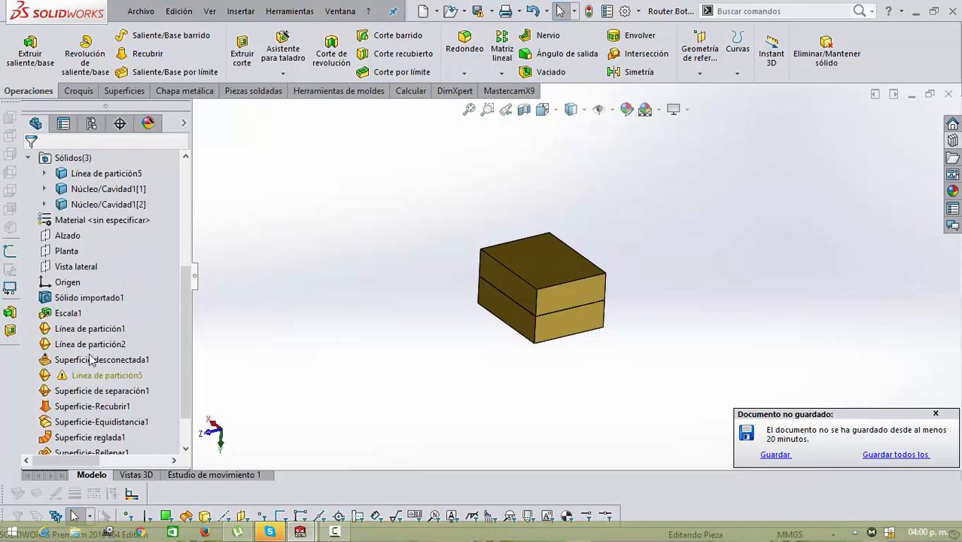